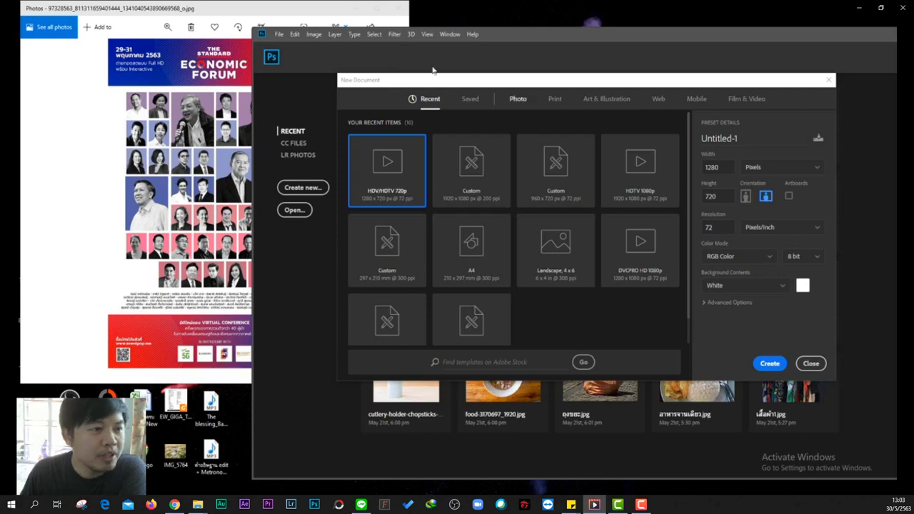
Maximize the Economic Forum reference poster in Photos, study it, and close the viewer.
double_click(285, 5)
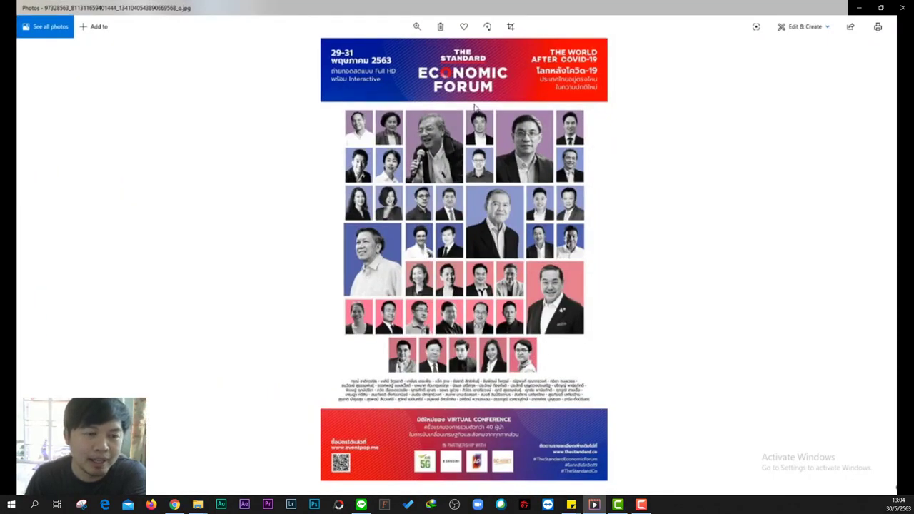
key(Right)
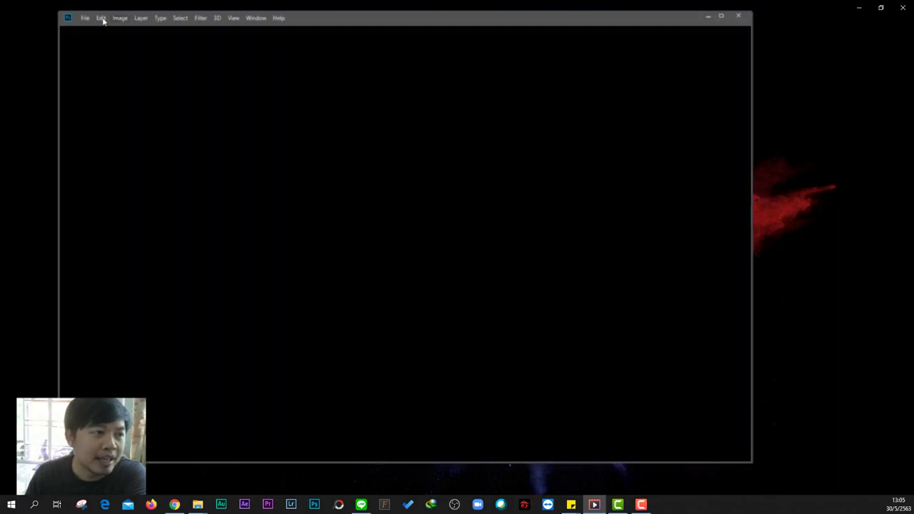
Start a new document from the Print A4 210 × 297 mm preset.
click(85, 18)
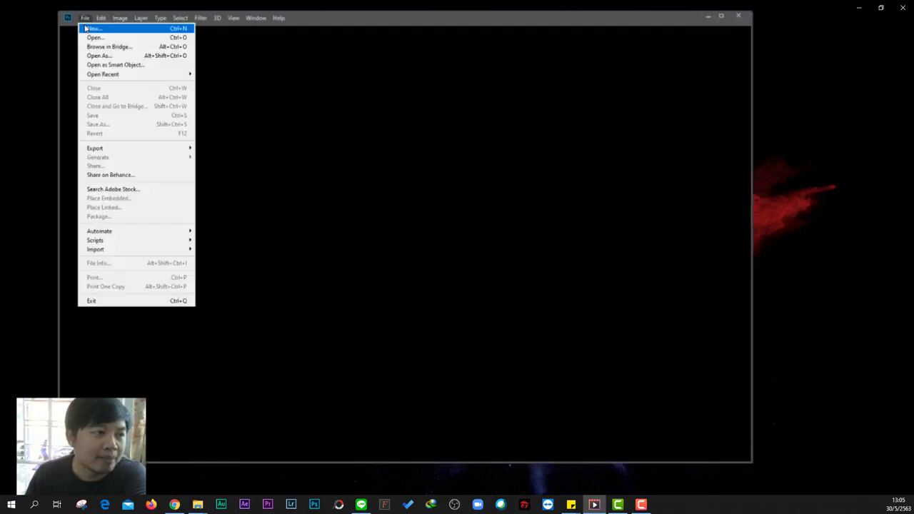
click(92, 29)
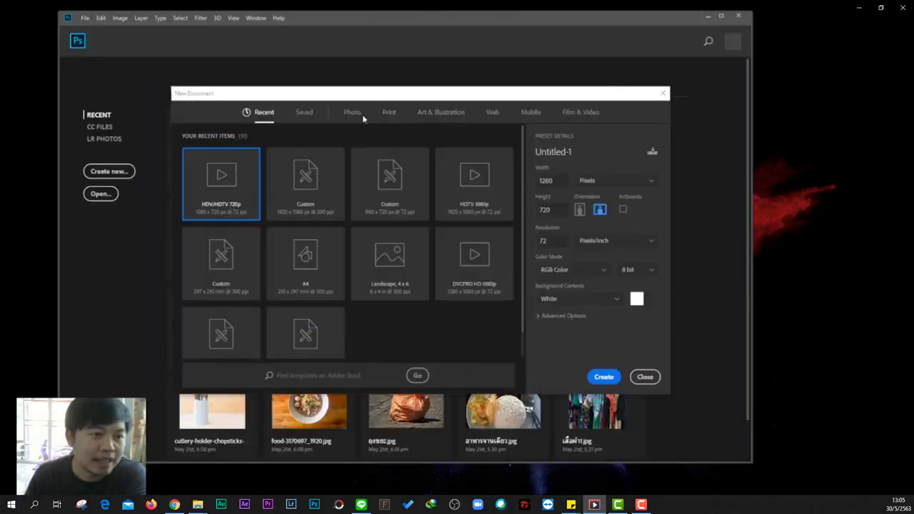
click(390, 112)
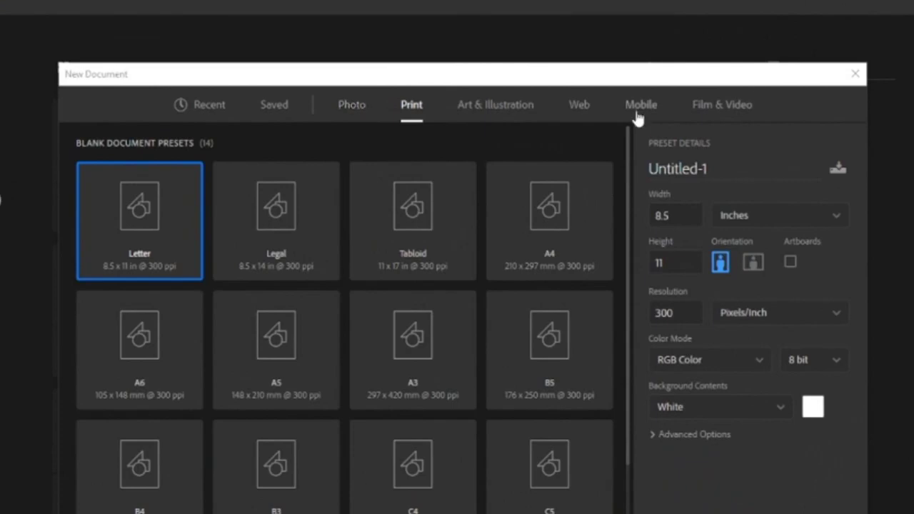
click(377, 111)
click(407, 110)
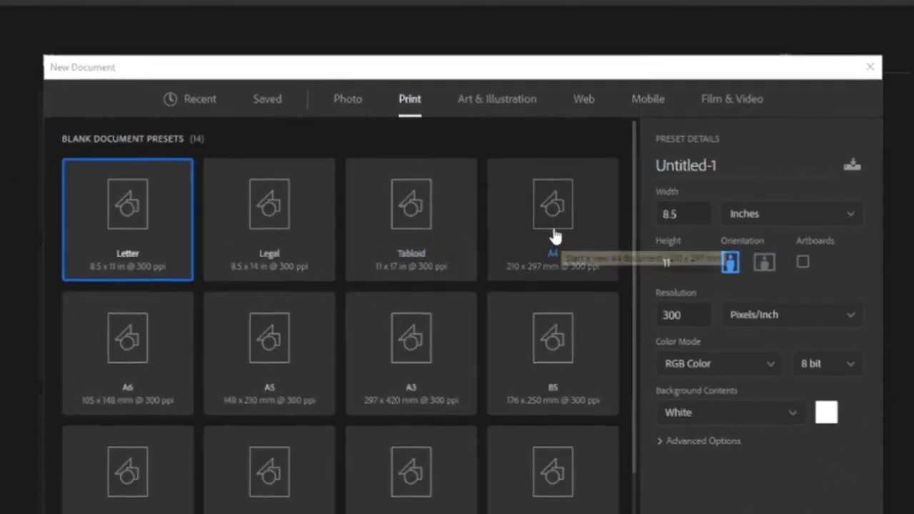
click(536, 230)
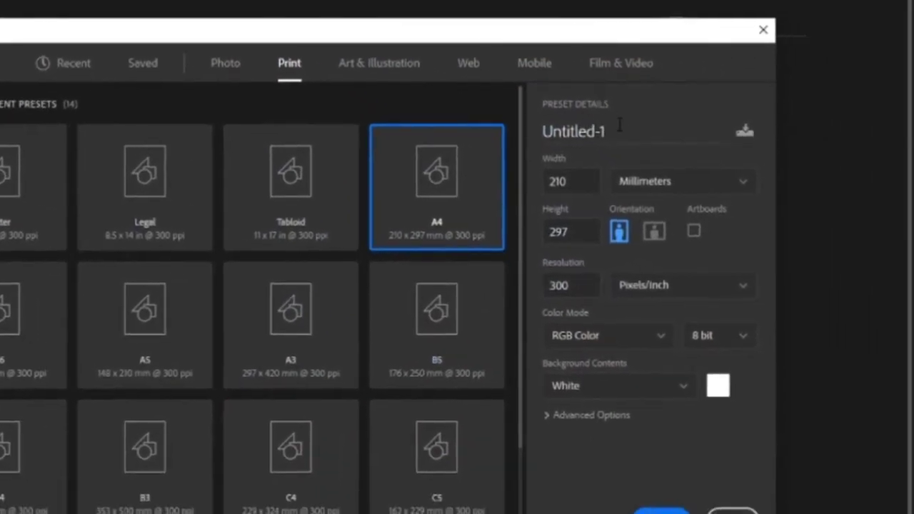
Name the new document 'poster' and create it.
click(619, 125)
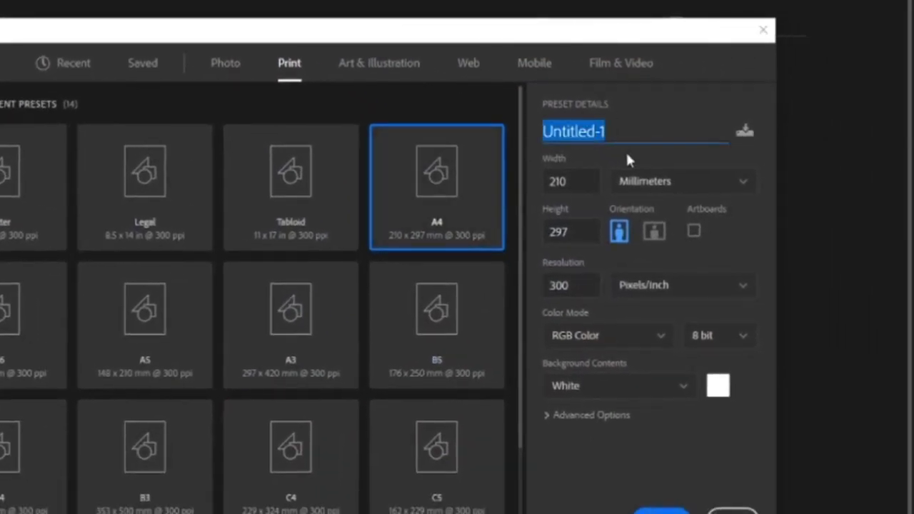
text(ยนห)
key(BackSpace)
key(BackSpace)
key(BackSpace)
text(post)
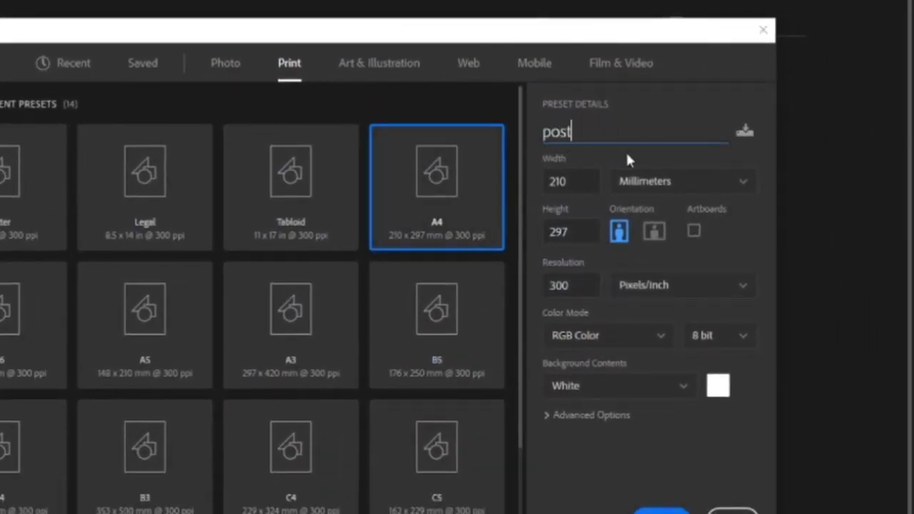
text(er)
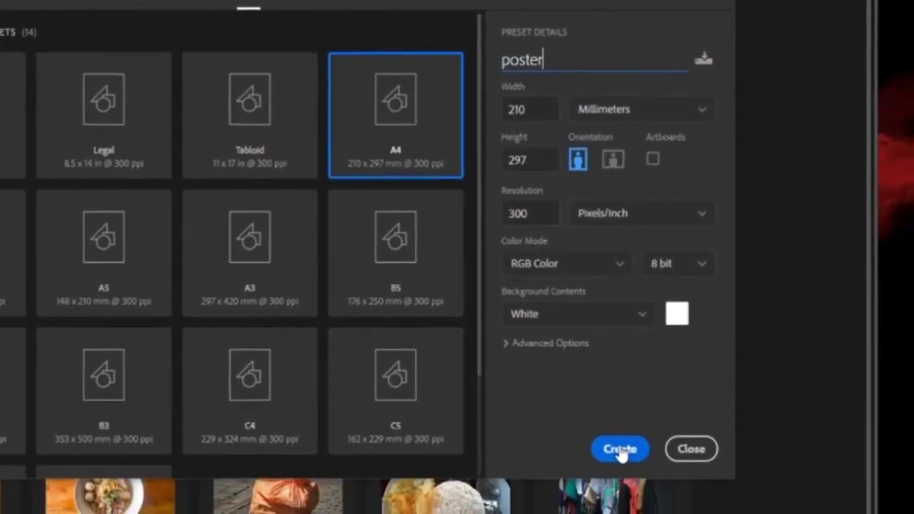
click(620, 450)
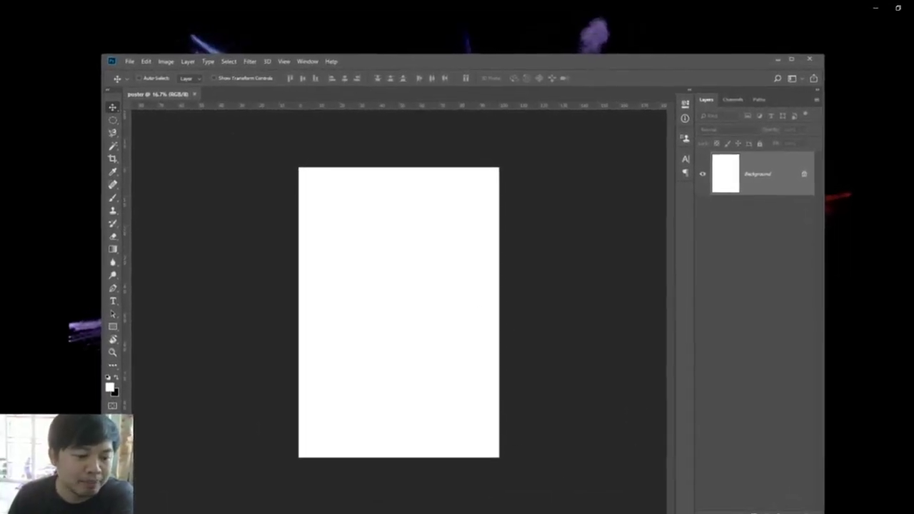
Reopen the Economic Forum poster image from Bas Workshop, then bring back the maximized Photoshop canvas.
mouse_move(178, 511)
click(279, 486)
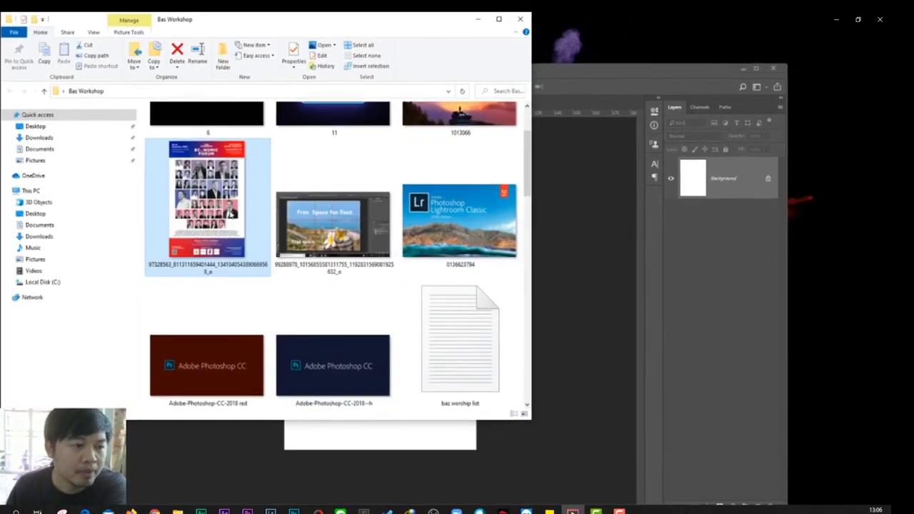
double_click(207, 199)
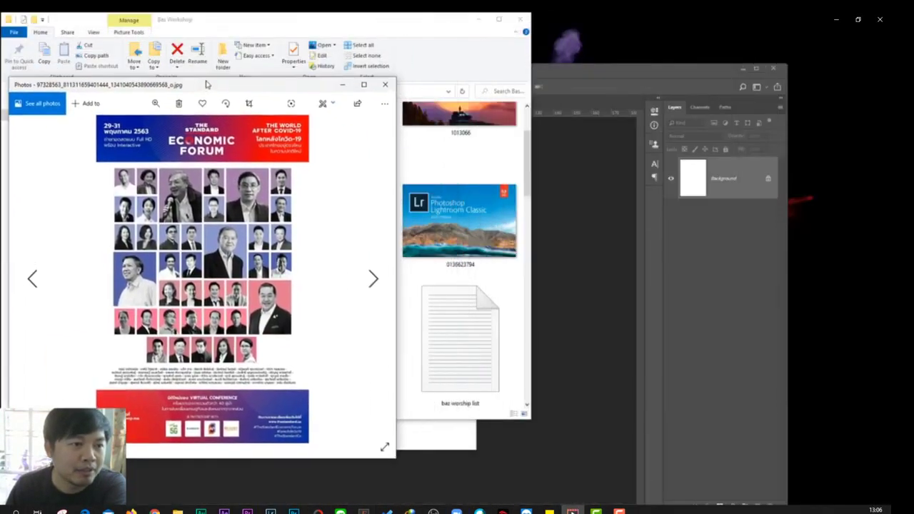
click(480, 19)
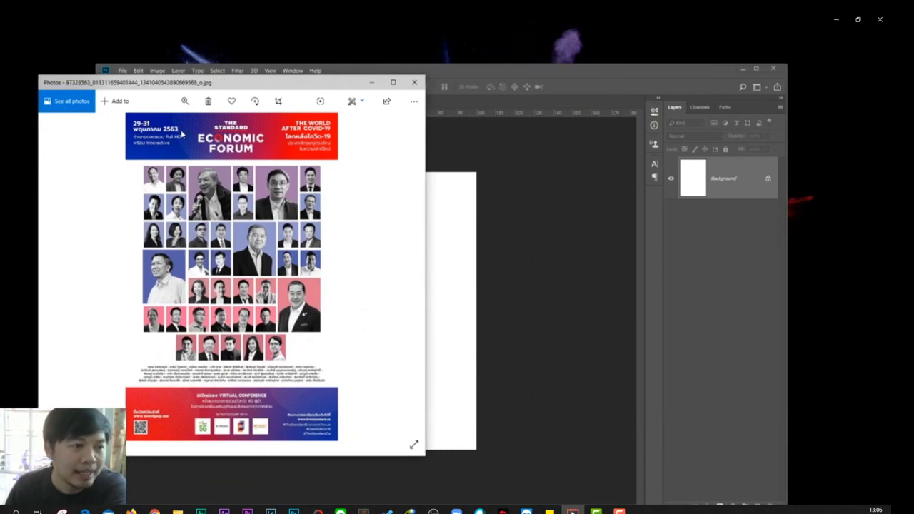
double_click(481, 75)
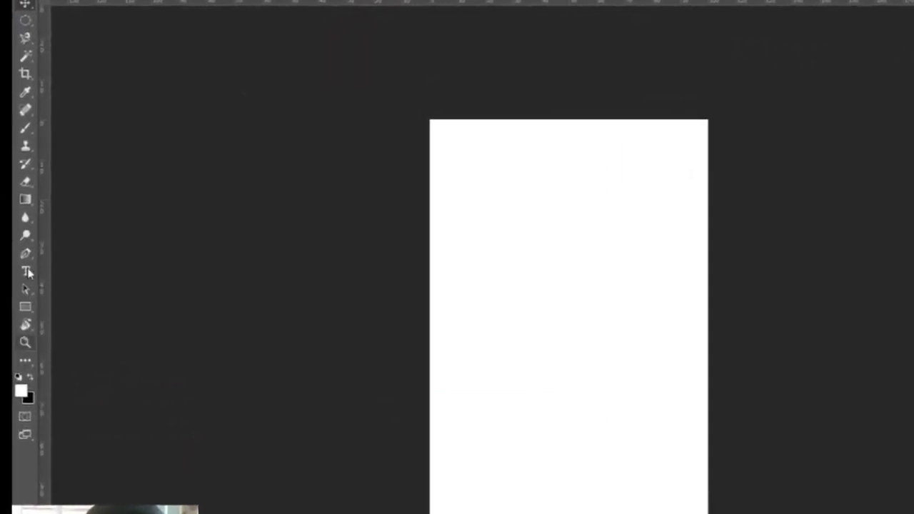
Switch to the Gradient Tool and set one gradient colour to red (ff0000).
right_click(14, 200)
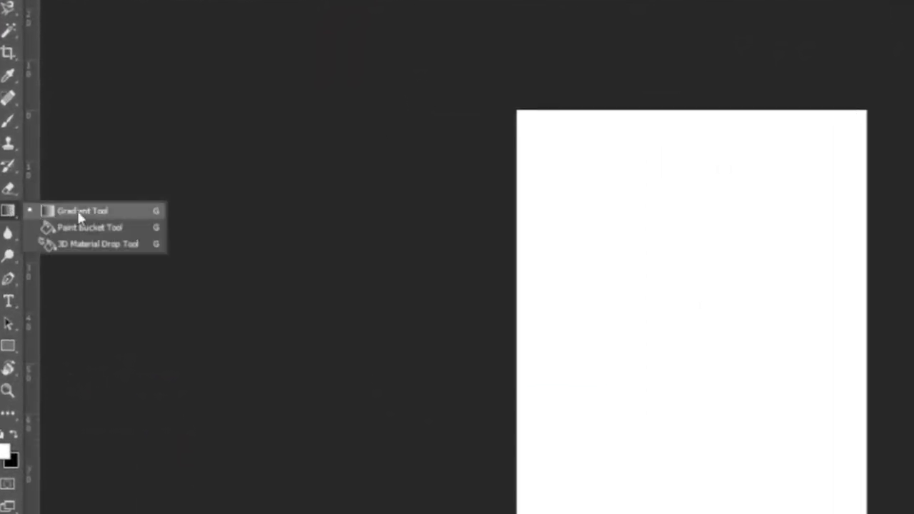
click(80, 212)
click(6, 451)
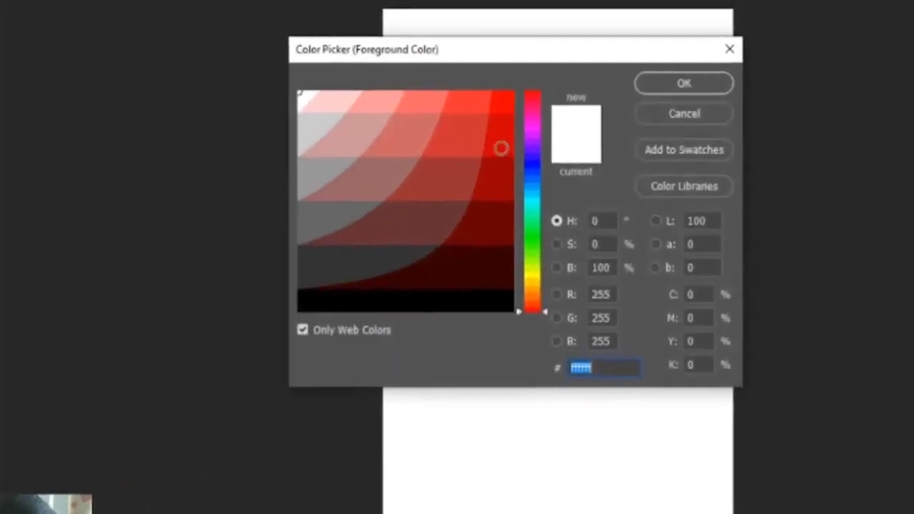
text(ff0000)
click(684, 82)
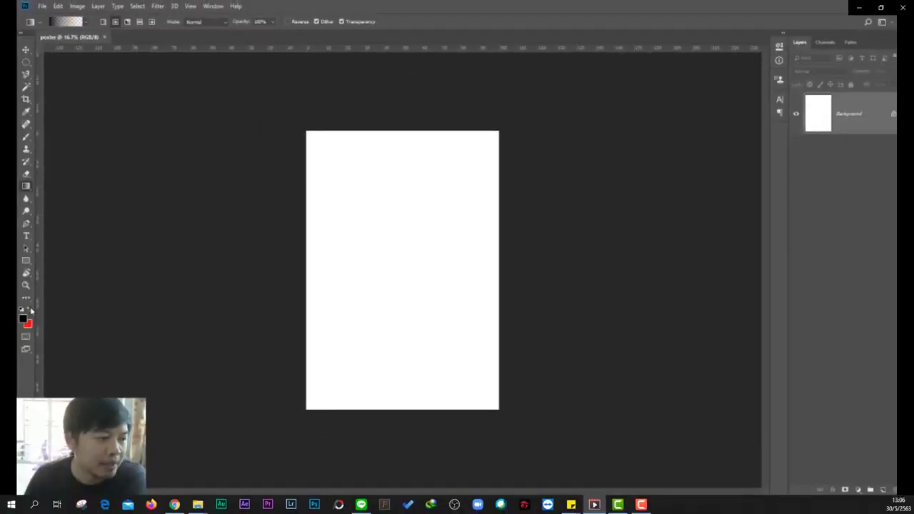
Set the other gradient colour to a bright violet-blue.
click(22, 317)
click(418, 211)
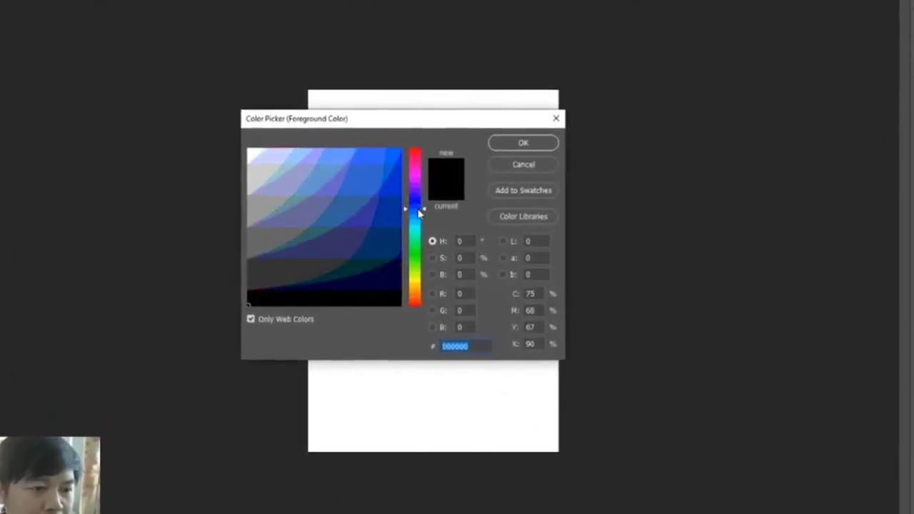
click(392, 153)
click(522, 144)
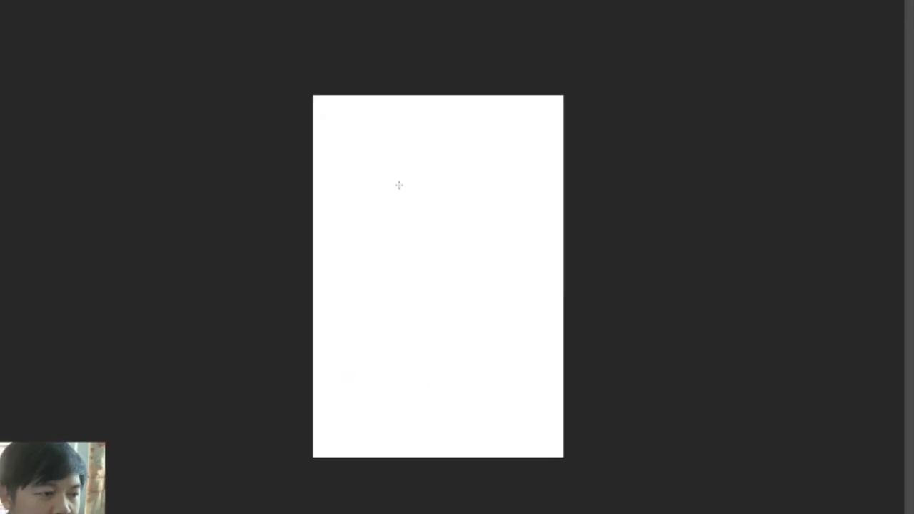
click(30, 431)
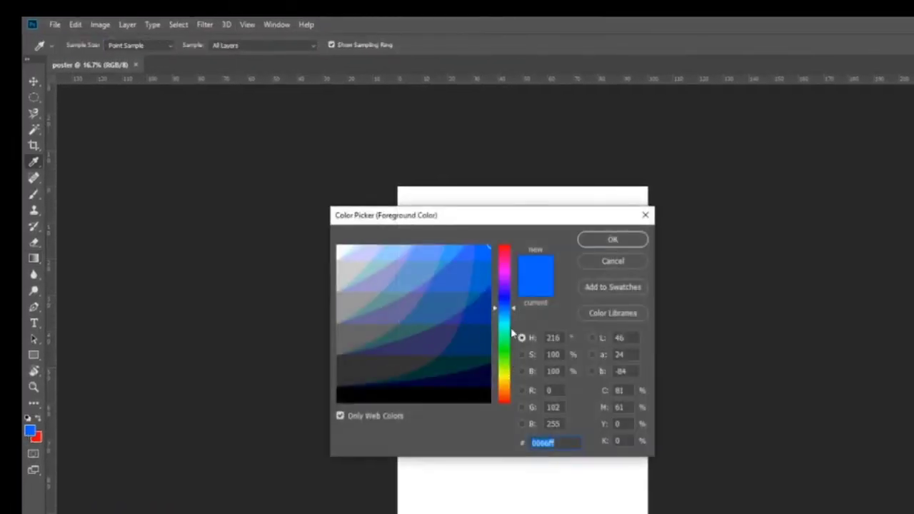
drag(509, 309, 507, 293)
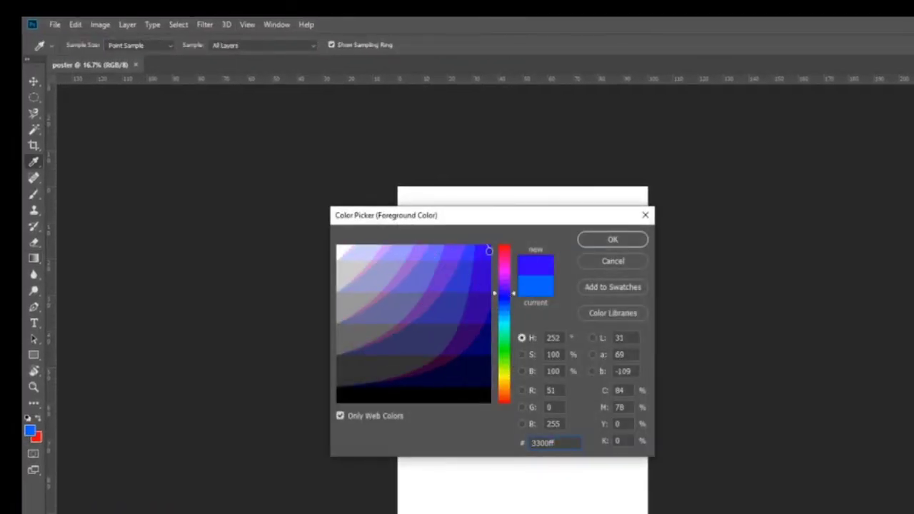
click(612, 241)
Undo a test gradient and choose the linear blue-to-red gradient preset.
key(g)
drag(438, 330, 597, 331)
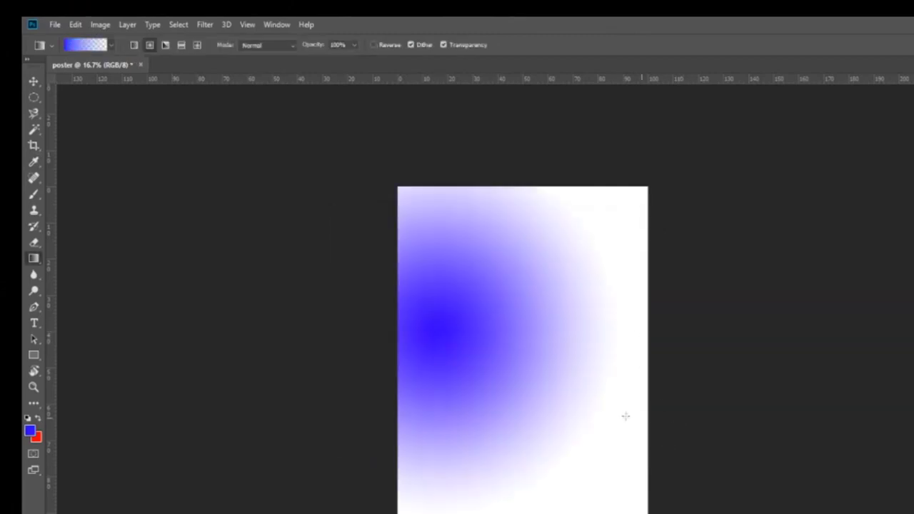
key(ctrl+z)
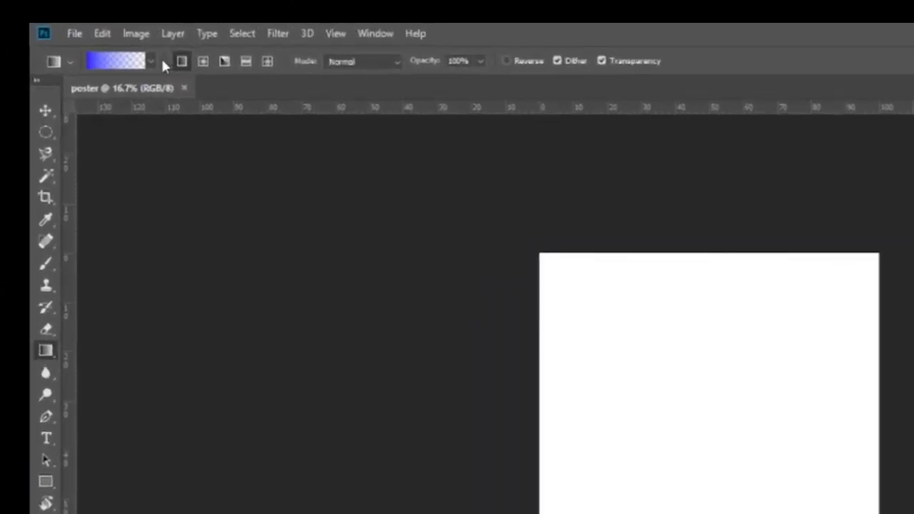
click(111, 45)
click(47, 69)
click(256, 107)
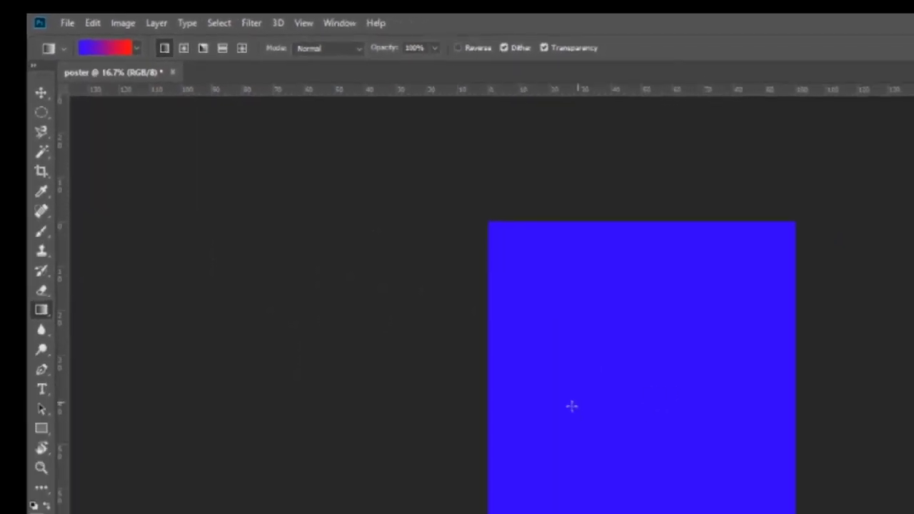
Sweep the blue-to-red gradient left to right across the page, then bring back the reference.
drag(321, 276, 493, 276)
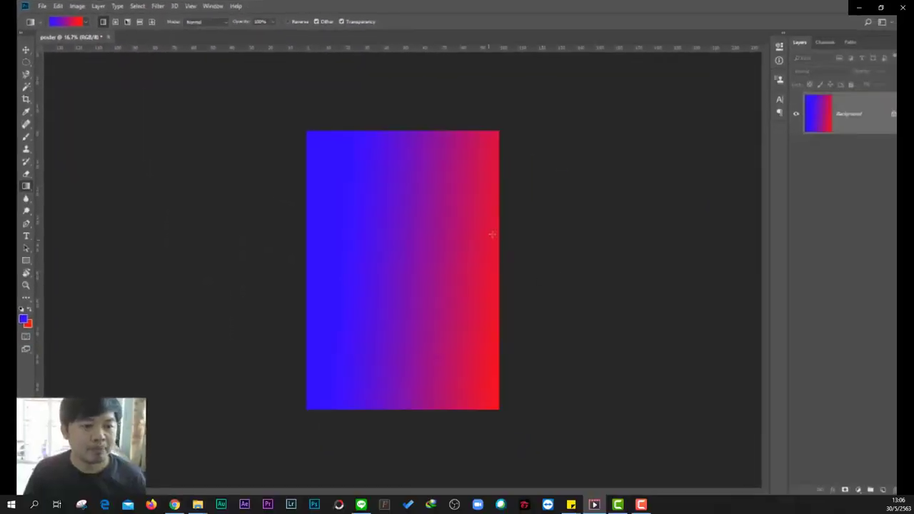
key(ctrl+z)
drag(357, 224, 531, 236)
key(ctrl+z)
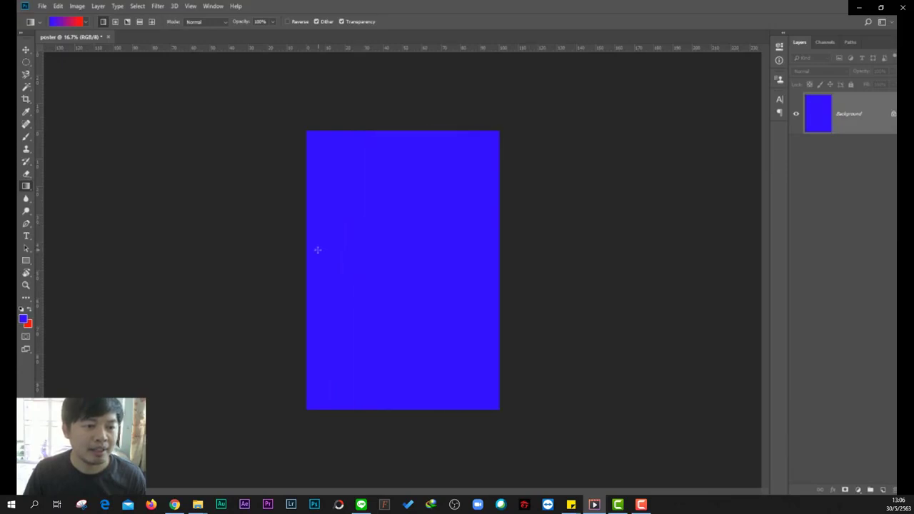
drag(316, 250, 496, 249)
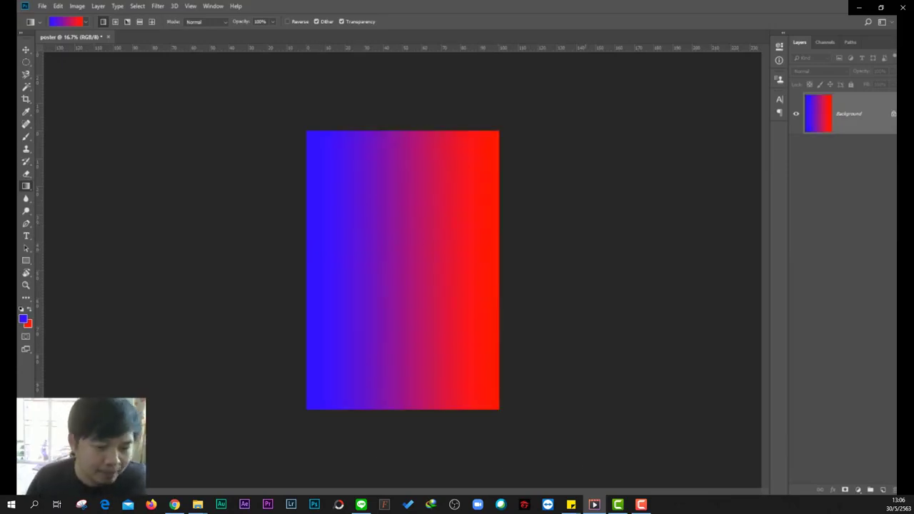
key(alt+Tab)
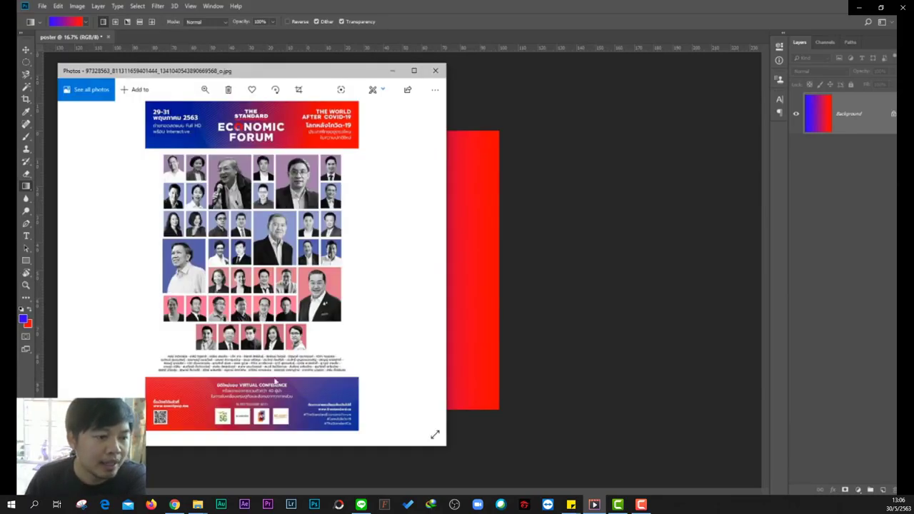
Move the reference window aside to compare, minimize it, and undo the background gradient.
drag(317, 72, 775, 97)
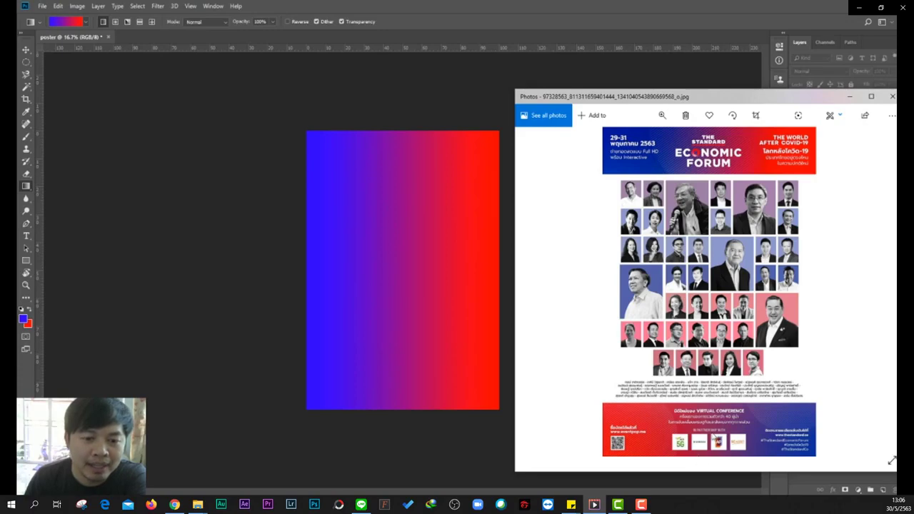
drag(821, 97, 504, 100)
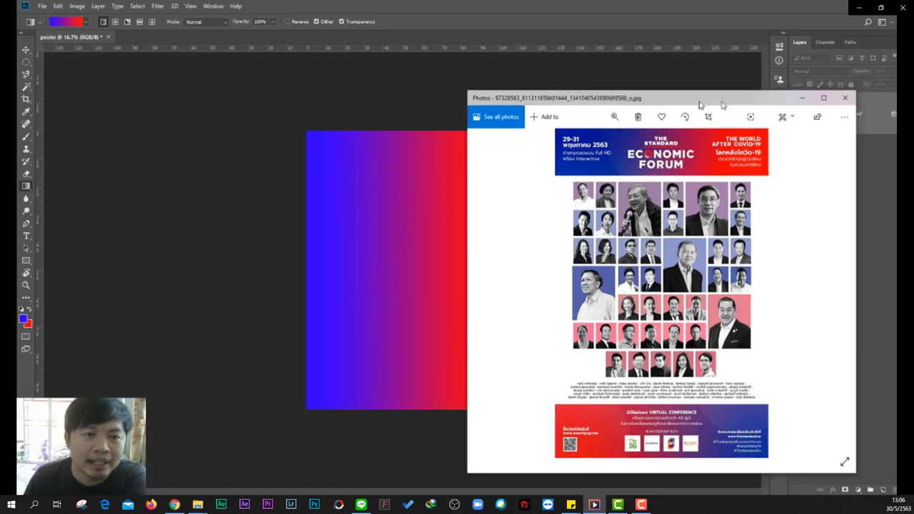
click(538, 102)
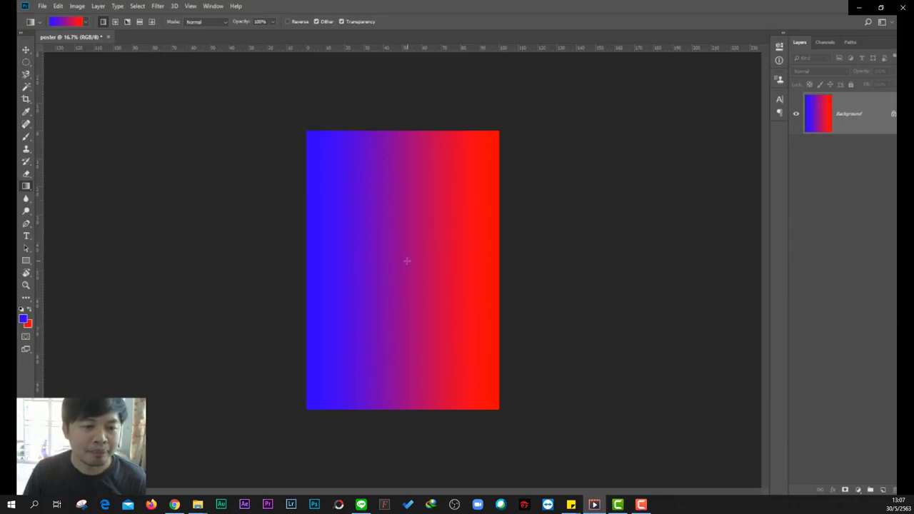
key(ctrl+z)
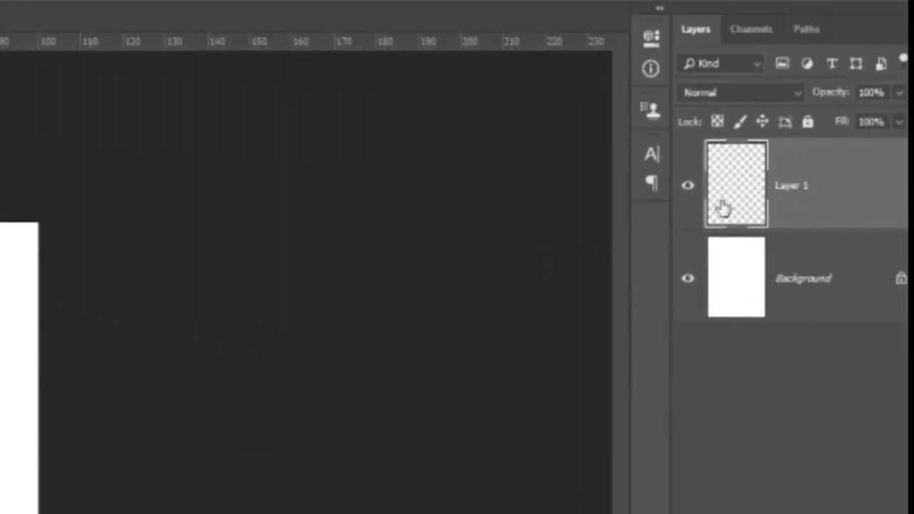
Rename Layer 1 to 'bg color', fill it with the blue-to-red gradient, and squash it upward.
double_click(789, 187)
text(bo color)
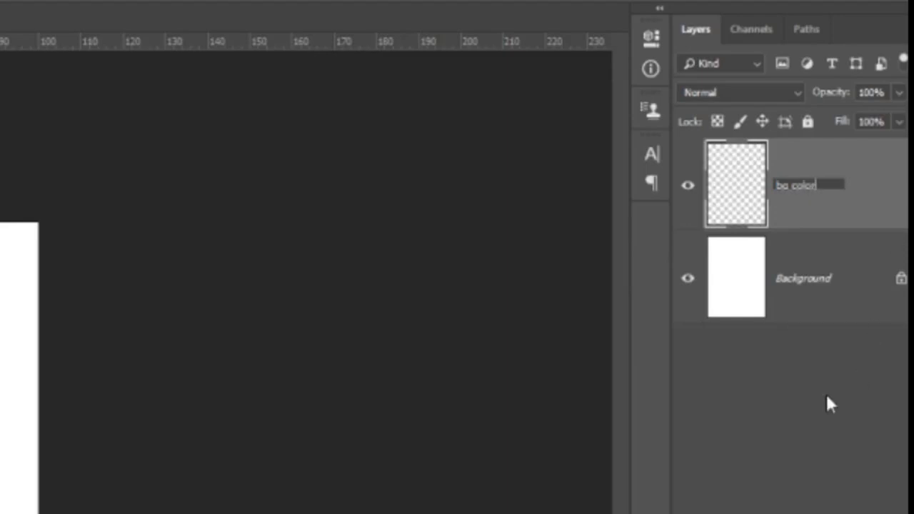
key(Return)
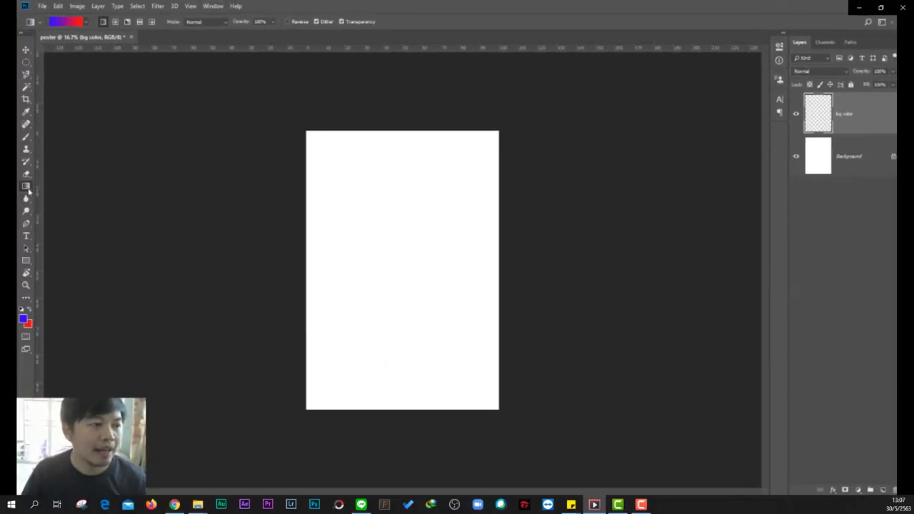
drag(328, 258, 488, 259)
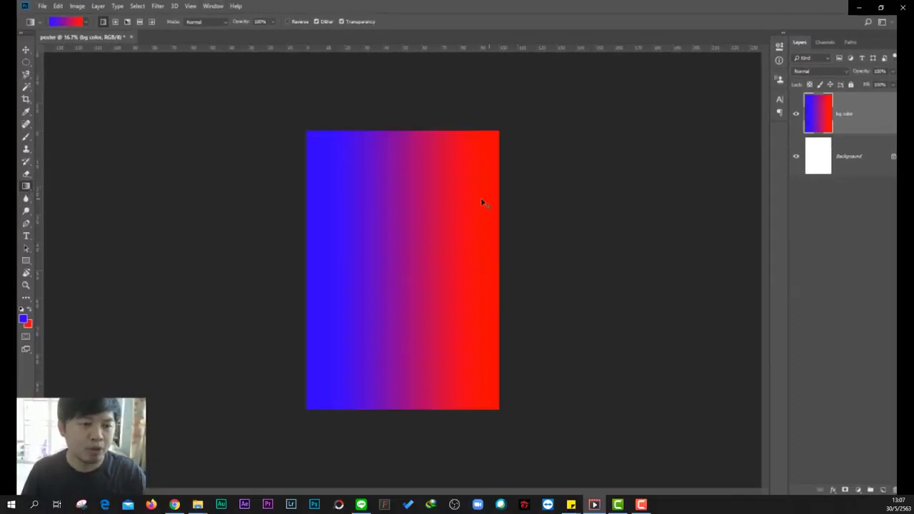
key(ctrl+t)
drag(418, 409, 397, 229)
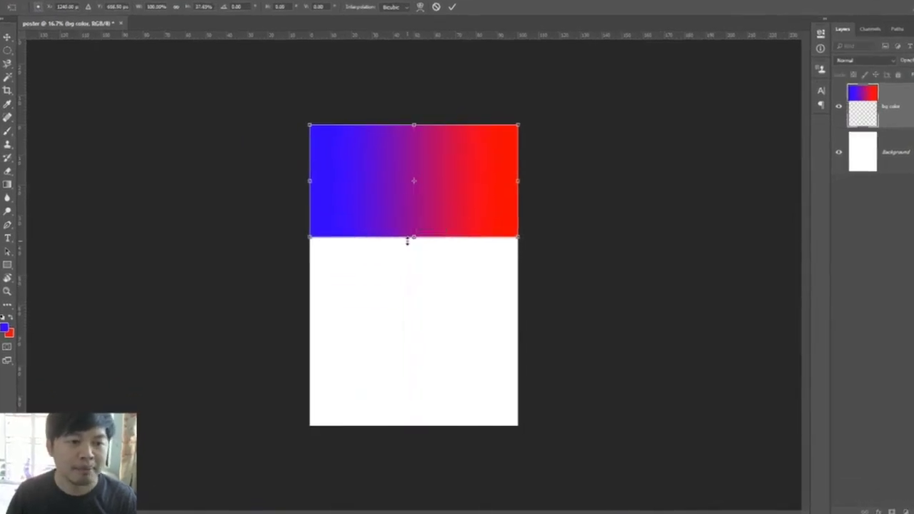
Apply the top-band resize and Alt-drag a copy down to the page bottom.
key(Return)
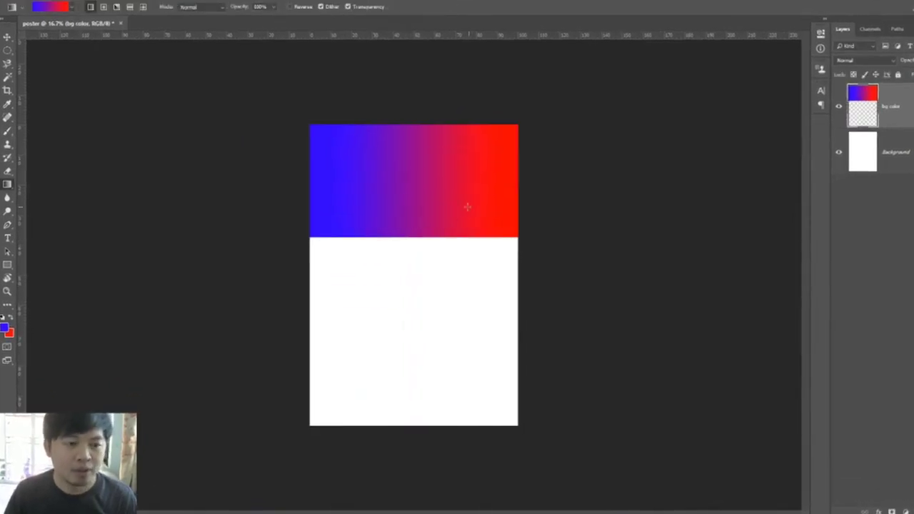
key(v)
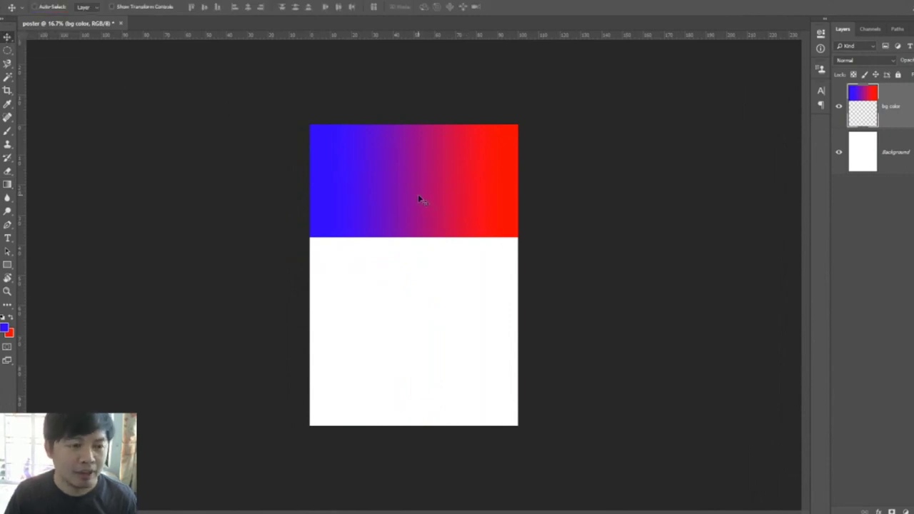
drag(407, 174, 409, 365)
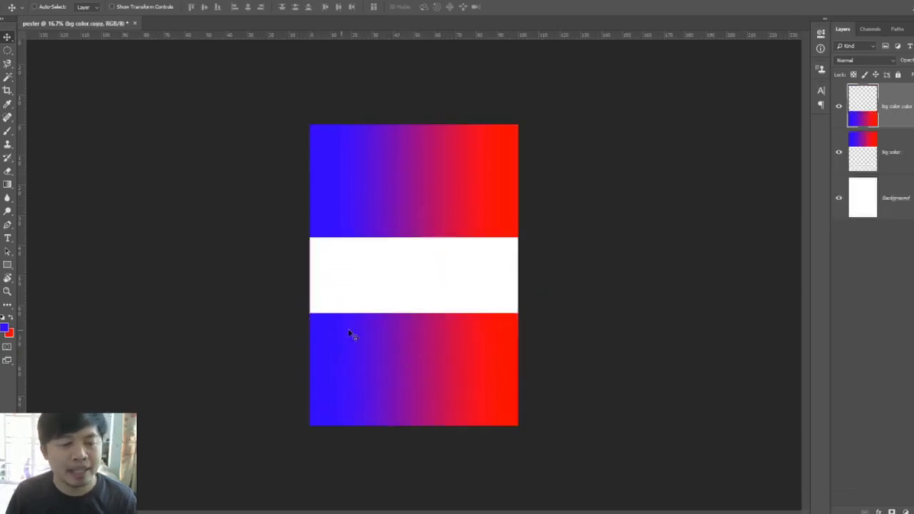
Flip the bottom band copy horizontally so it runs red to blue.
key(ctrl+t)
right_click(386, 328)
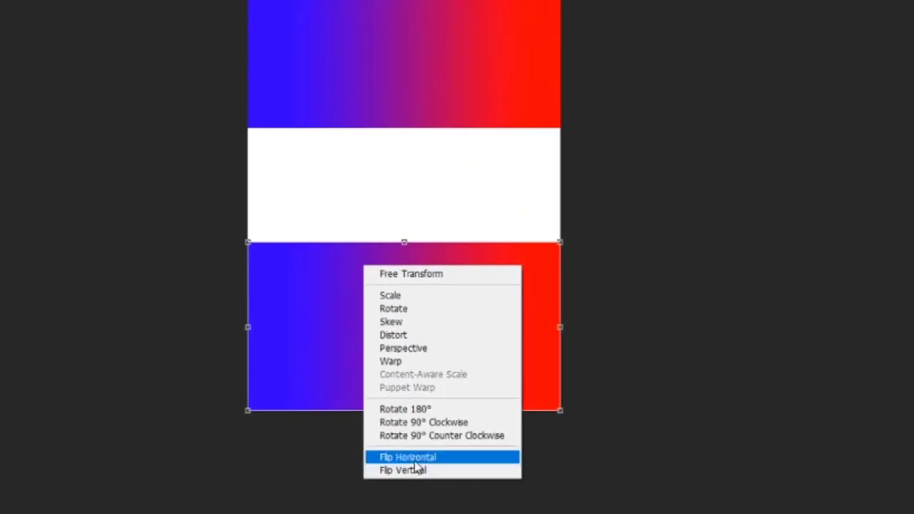
click(413, 457)
key(Return)
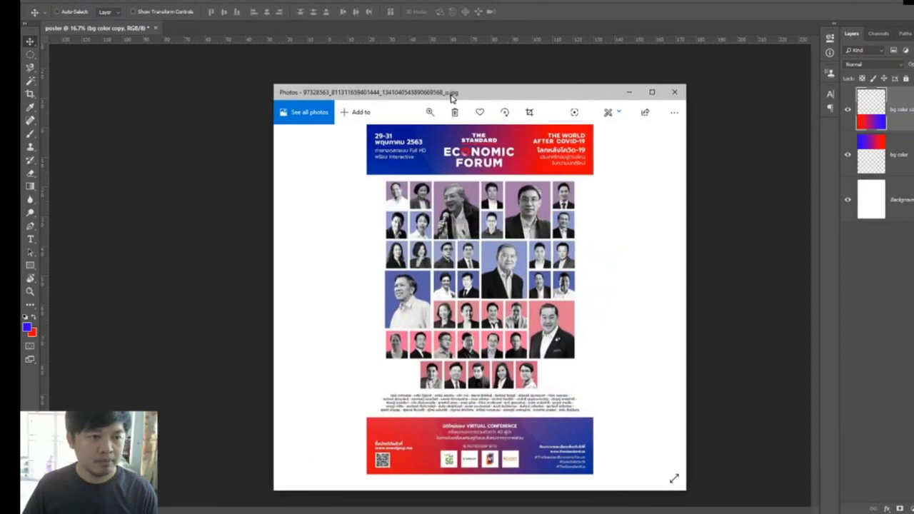
Minimize the reference viewer, select the Rectangle tool, and restore the Economic Forum reference.
drag(630, 96, 655, 84)
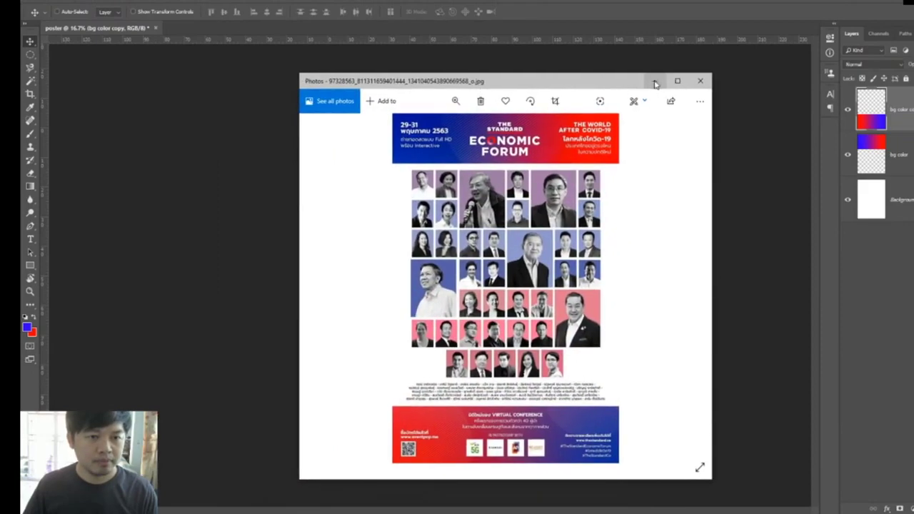
click(656, 84)
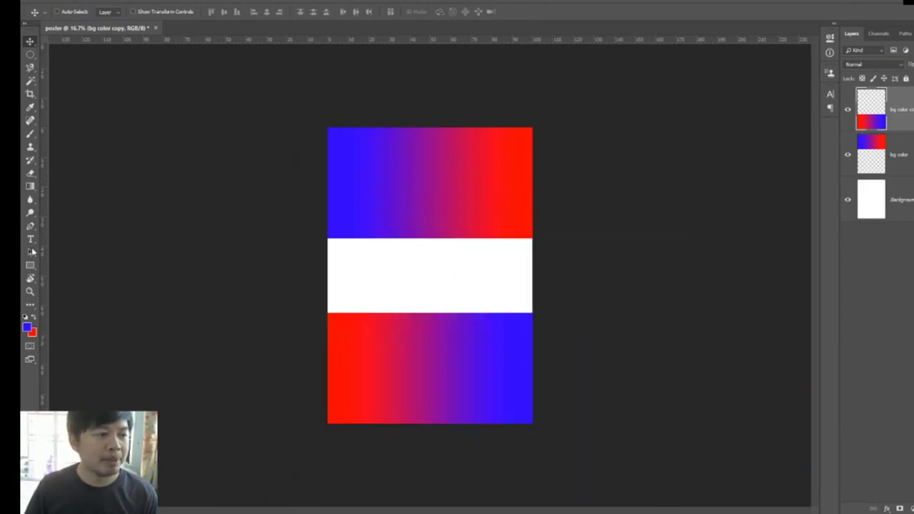
click(30, 264)
key(alt+Tab)
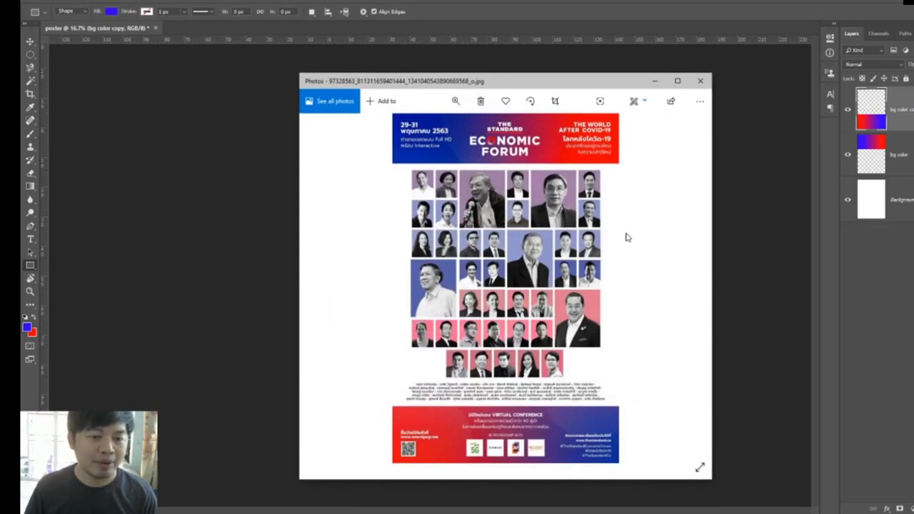
Draw a white-filled rectangle across the page middle and nudge it slightly upward.
click(33, 264)
right_click(32, 266)
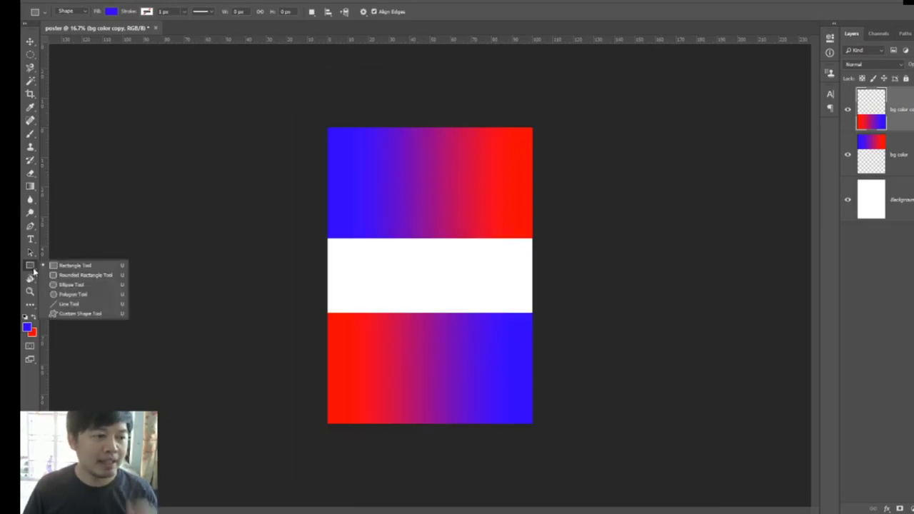
click(65, 265)
click(25, 317)
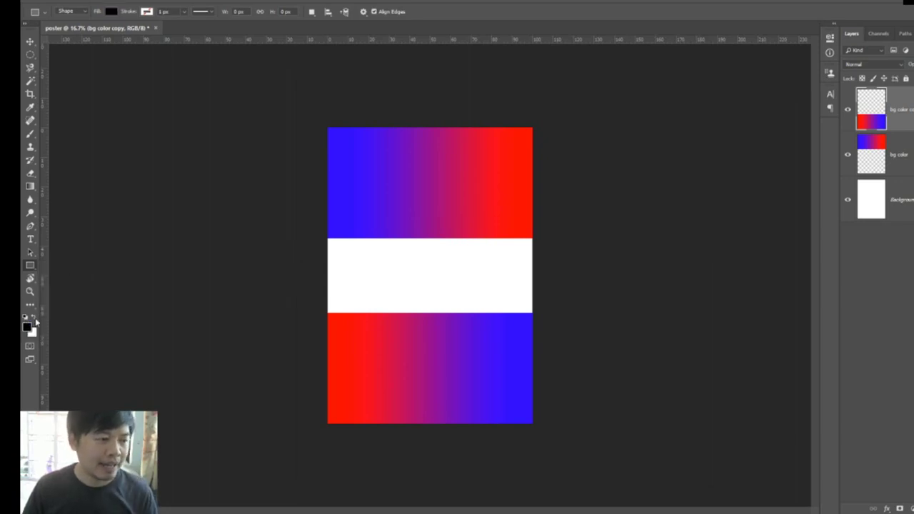
click(35, 317)
drag(334, 182, 538, 385)
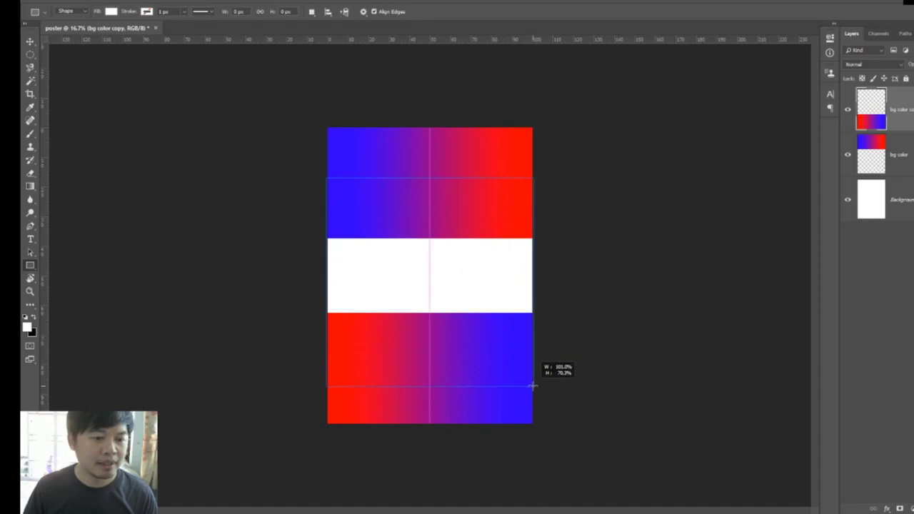
drag(538, 385, 532, 386)
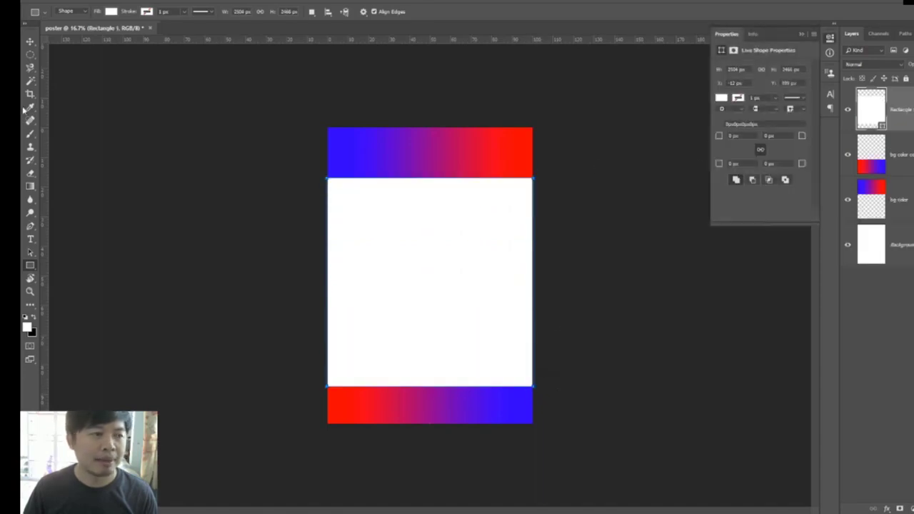
key(v)
drag(424, 230, 421, 216)
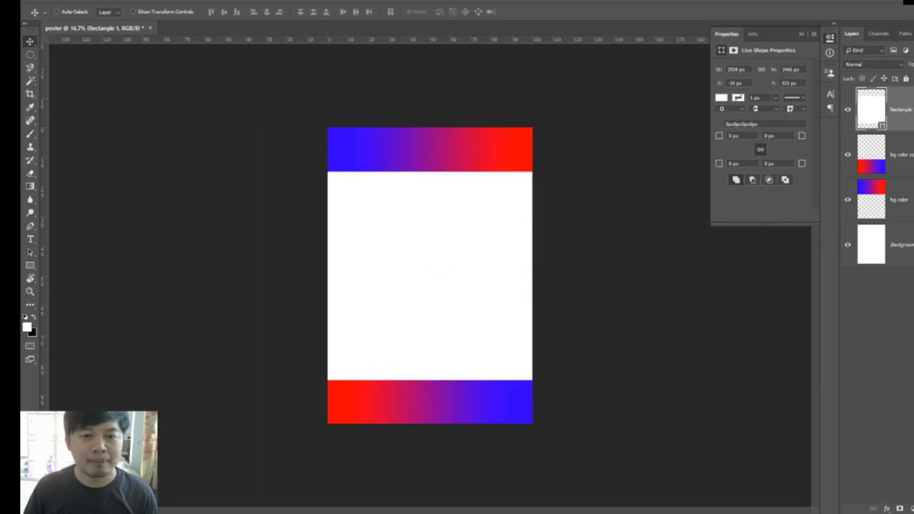
Select both bg color gradient layers and group them as 'BG color'.
click(896, 339)
click(901, 154)
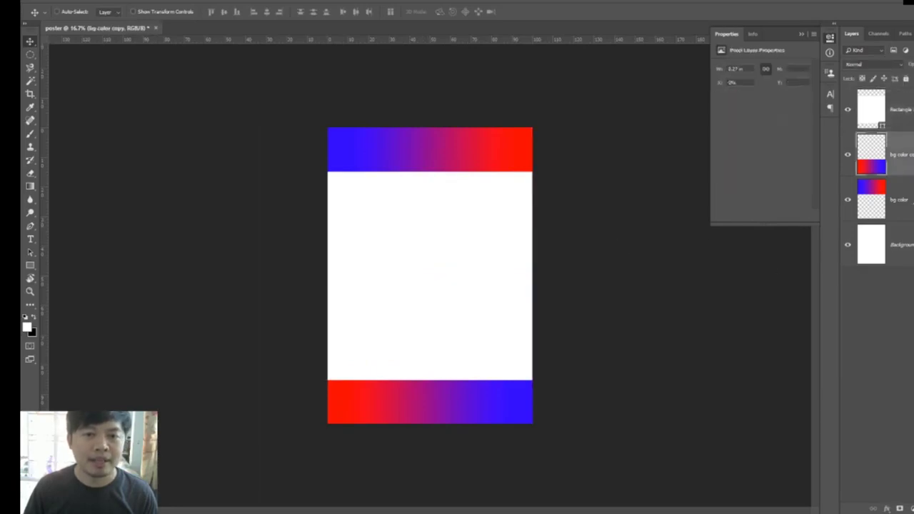
click(908, 112)
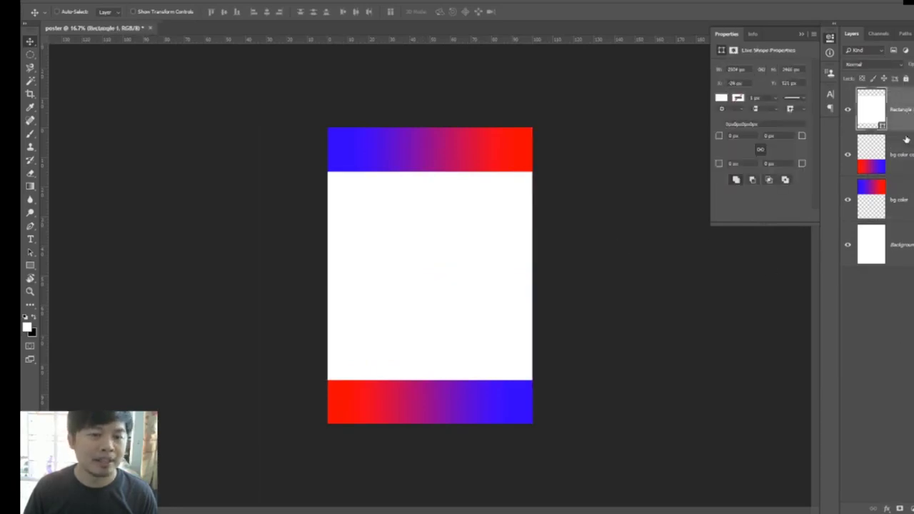
click(909, 187)
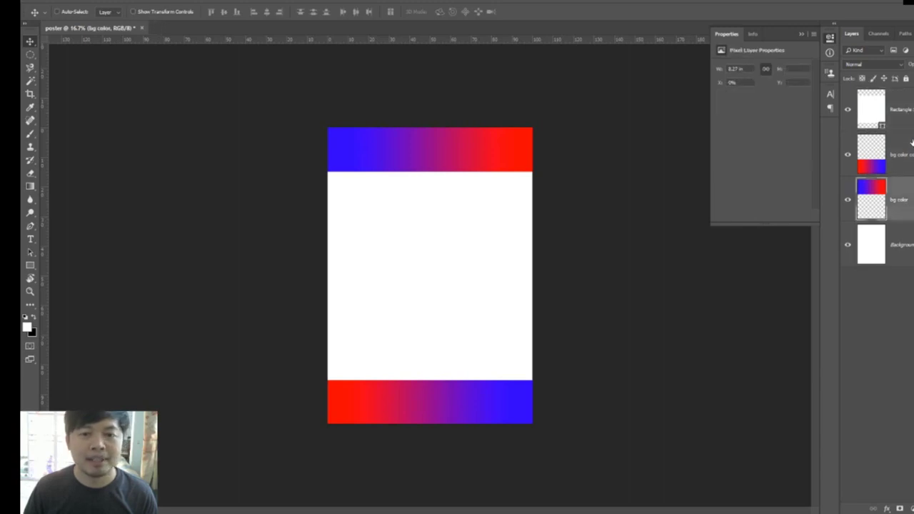
shift+click(905, 201)
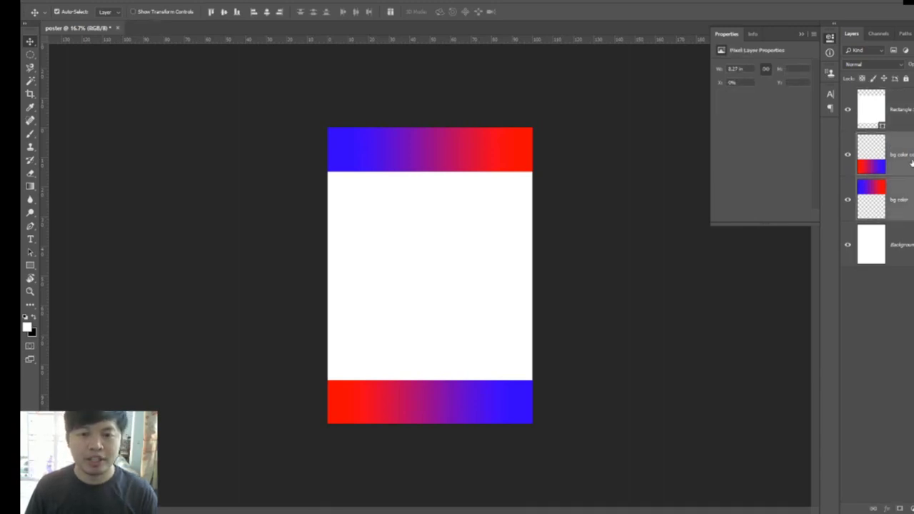
key(ctrl+g)
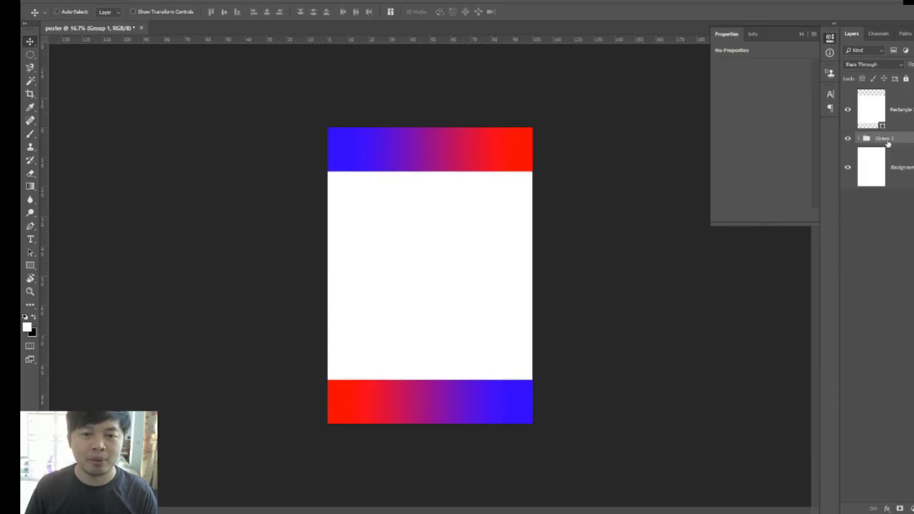
double_click(884, 138)
text(BG color)
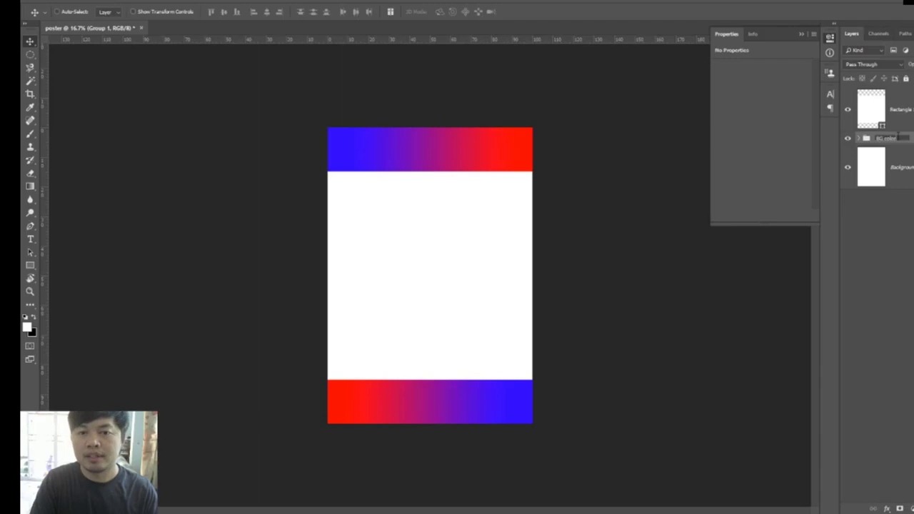
key(Return)
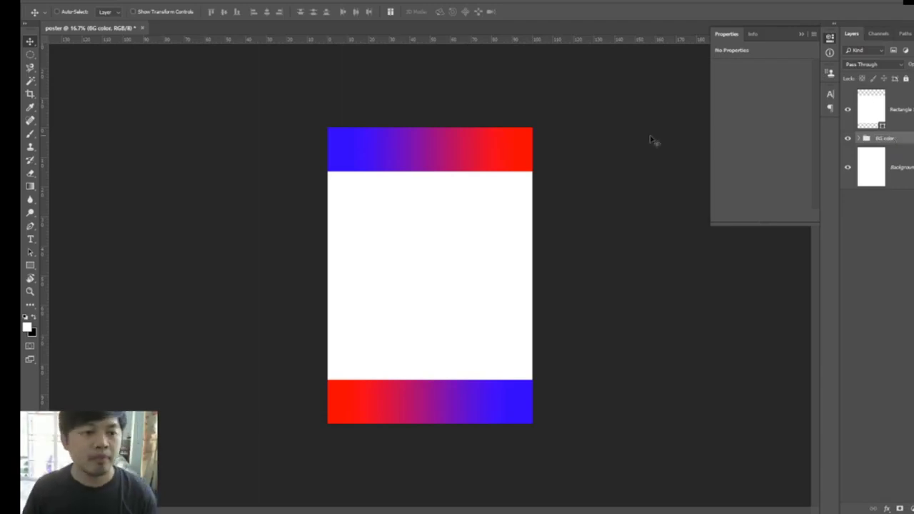
Place a text cursor in the top band with 87.36 pt white type.
click(621, 508)
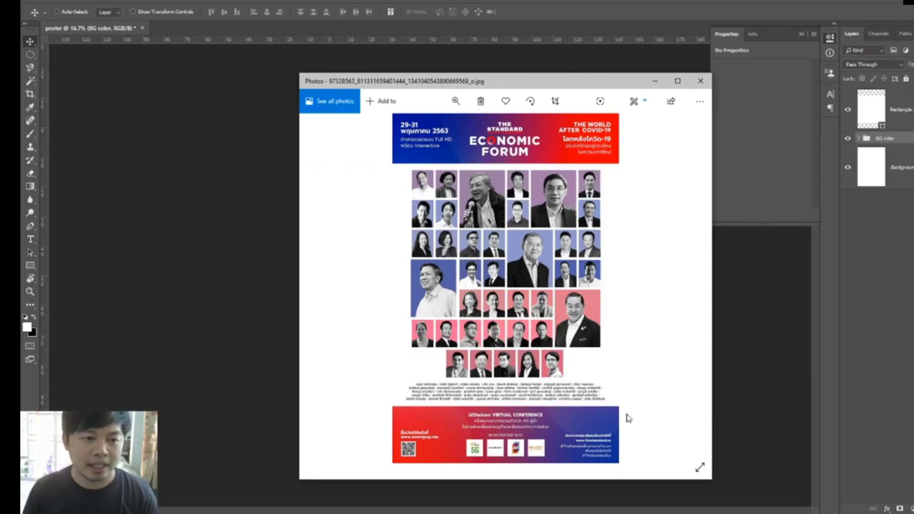
click(621, 508)
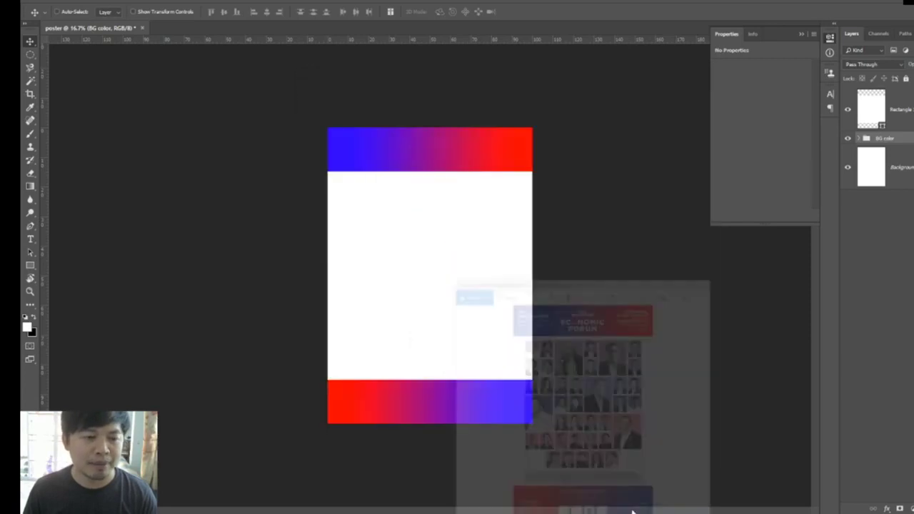
click(30, 239)
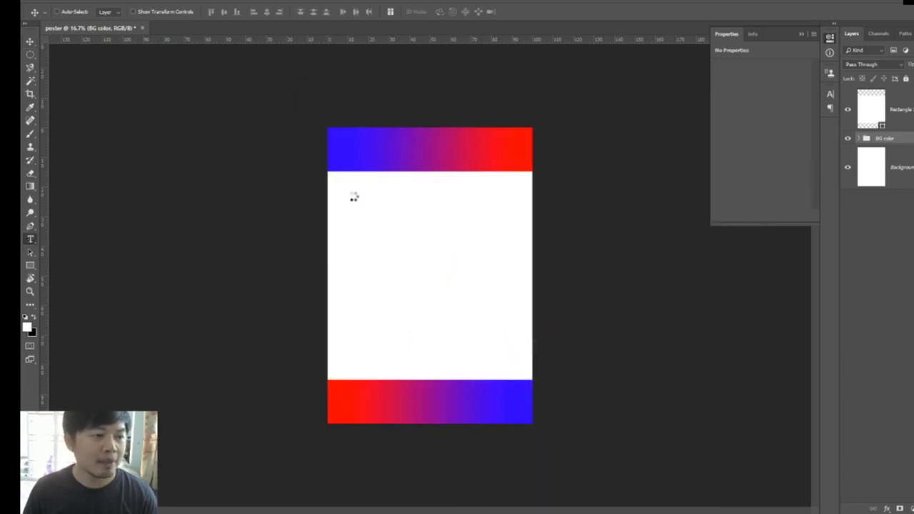
click(418, 149)
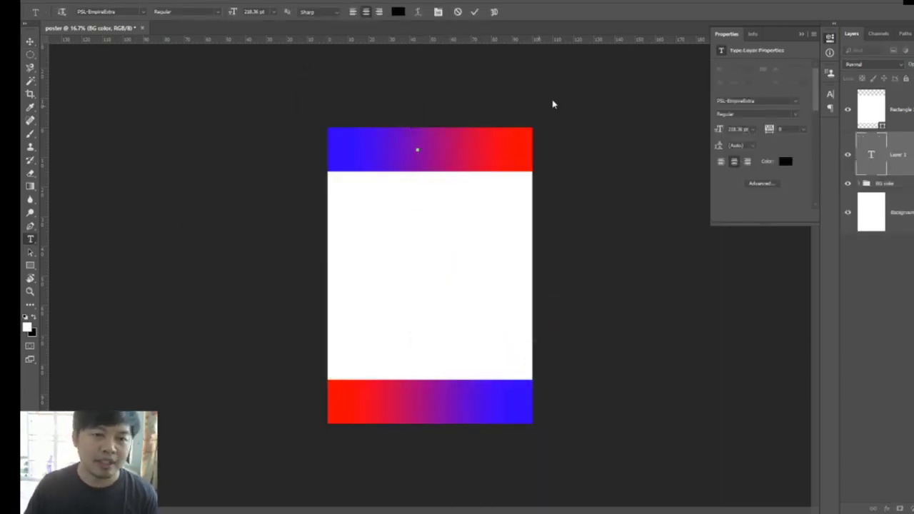
click(831, 95)
drag(718, 121, 664, 134)
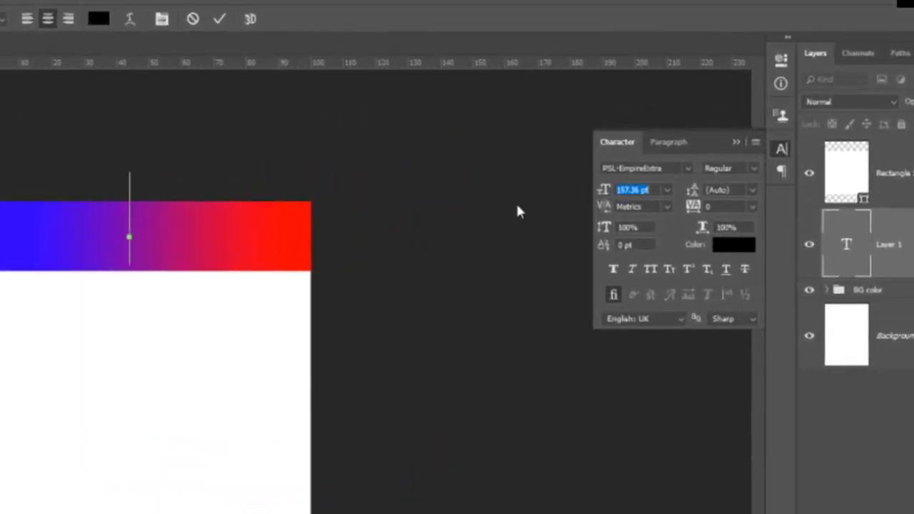
key(Return)
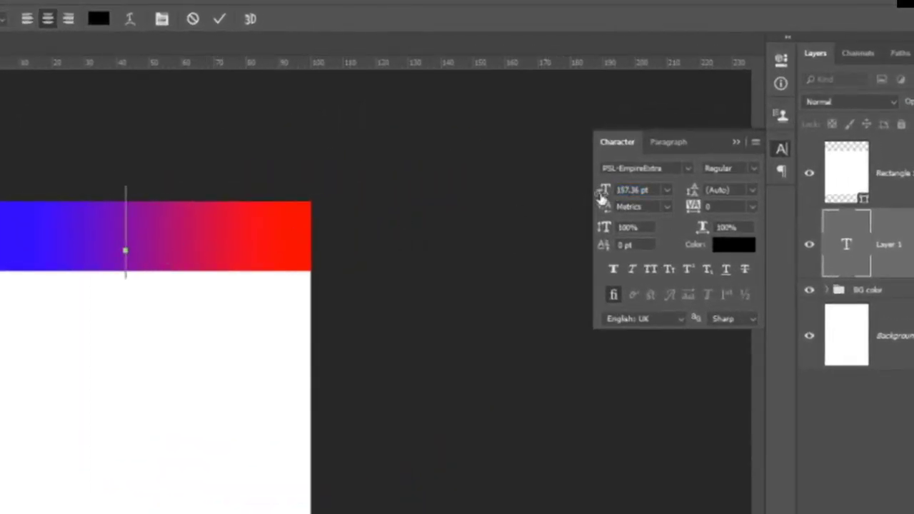
drag(602, 197, 498, 216)
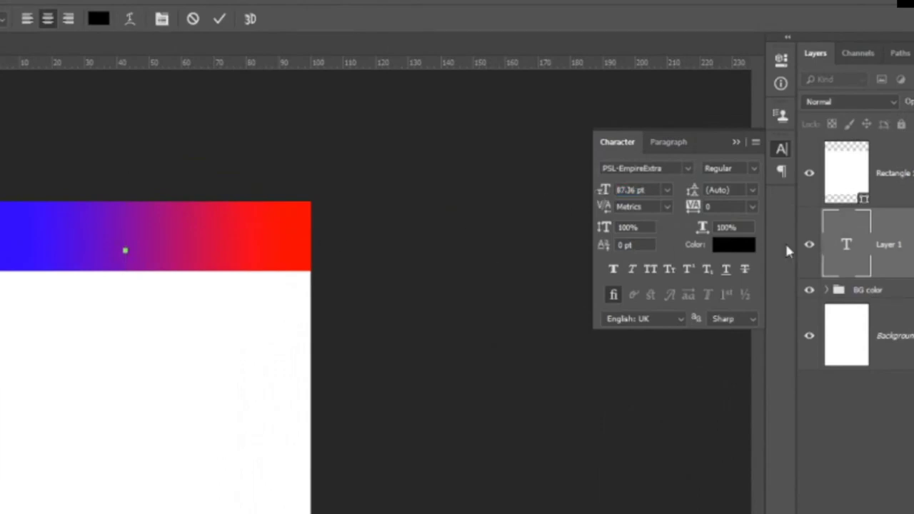
click(733, 244)
drag(6, 310, 0, 277)
click(250, 272)
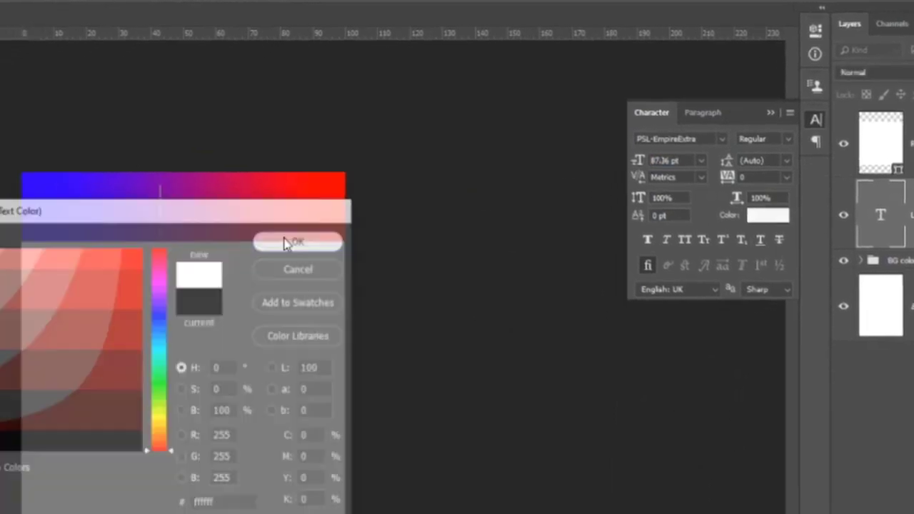
Type the 'Title' heading and centre it in the top band.
text(Tite)
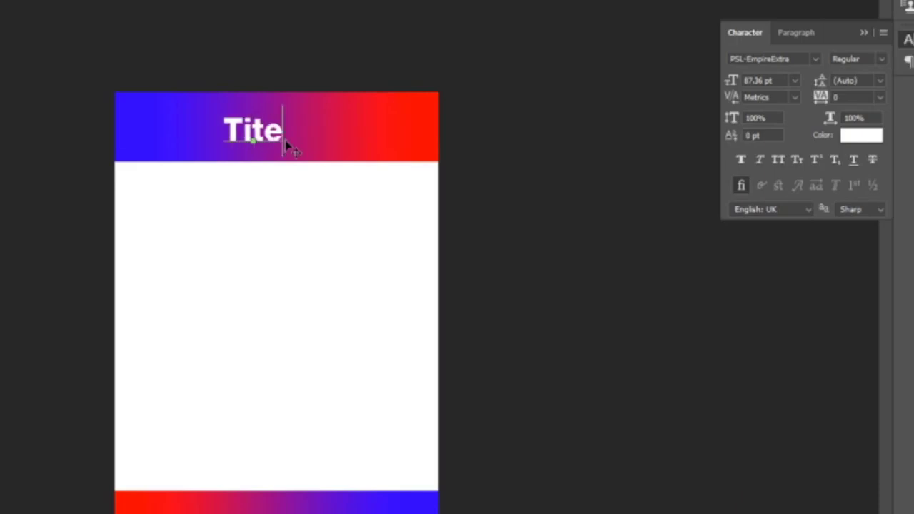
key(BackSpace)
text(l)
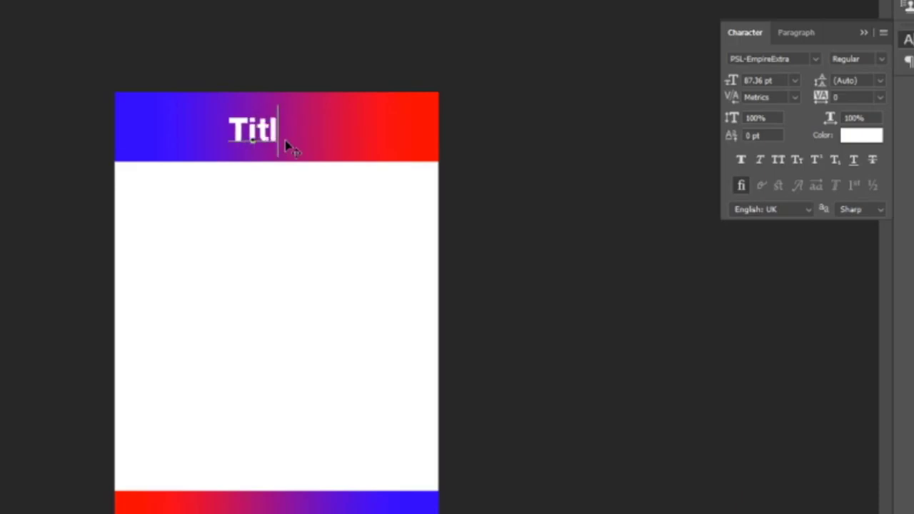
text(e)
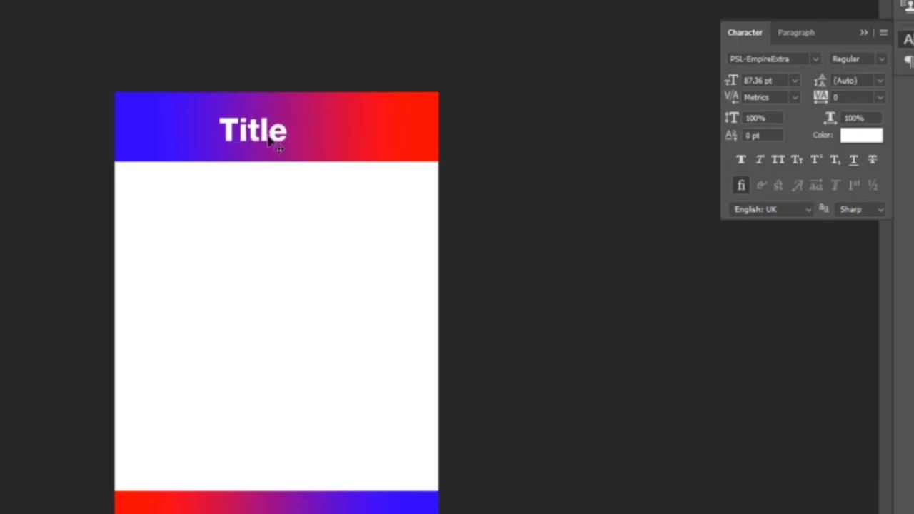
drag(252, 140, 301, 132)
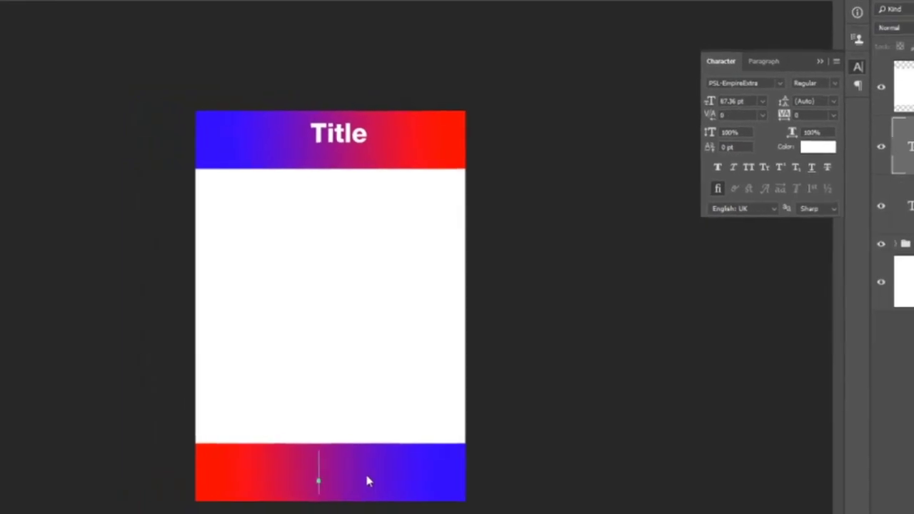
Add 'text lower' in the bottom band, move it up, and shrink it to 60.36 pt.
text(text )
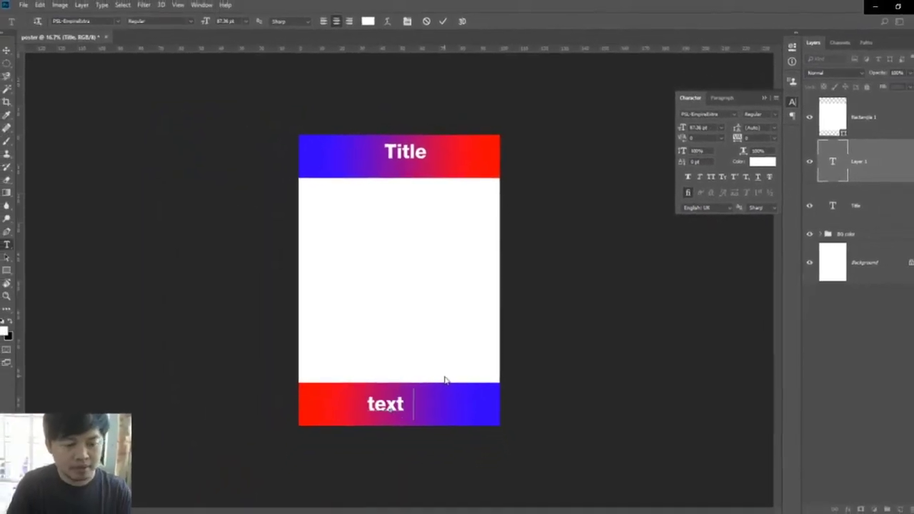
text(lower)
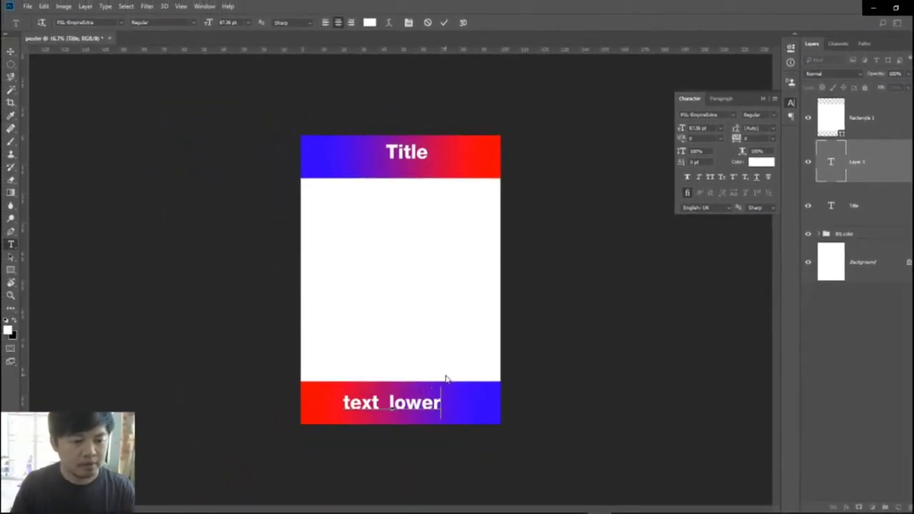
key(ctrl+Return)
key(v)
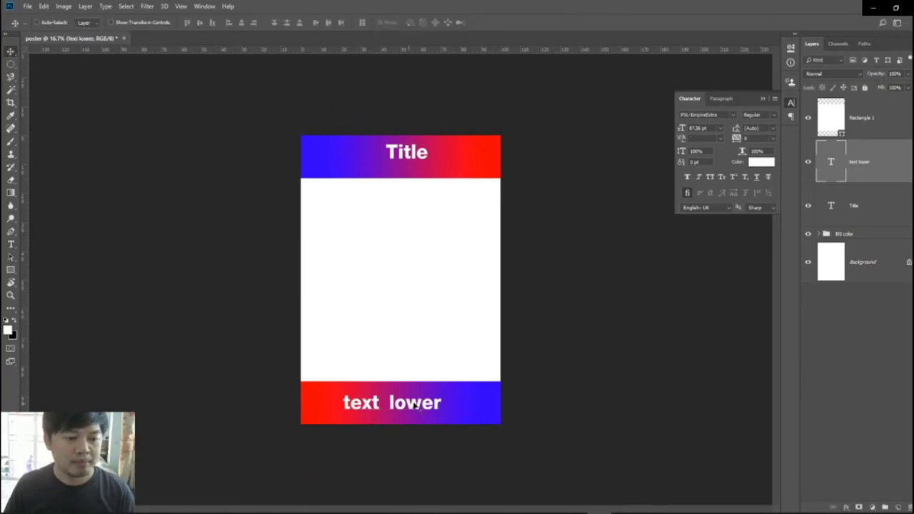
drag(678, 129, 673, 129)
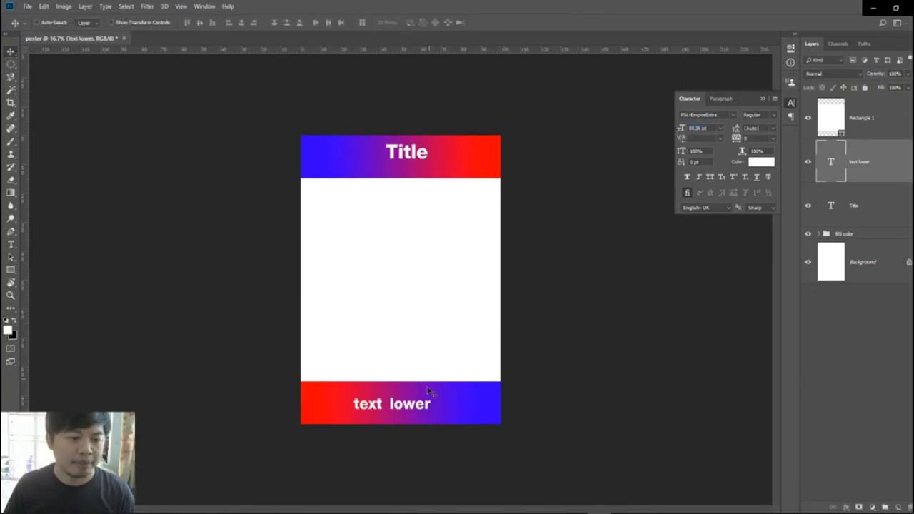
drag(434, 402, 444, 374)
drag(681, 127, 676, 128)
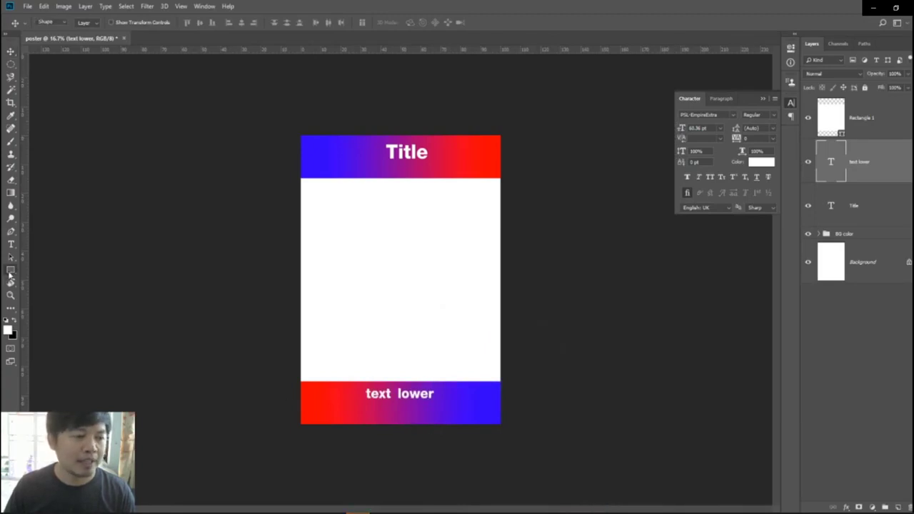
Draw a small white square in the footer's bottom-left corner.
right_click(11, 269)
click(57, 269)
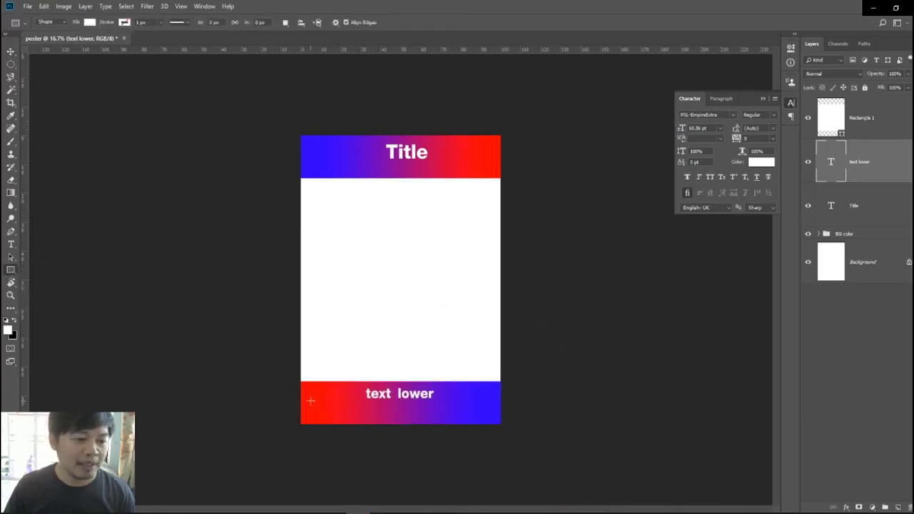
drag(311, 400, 327, 416)
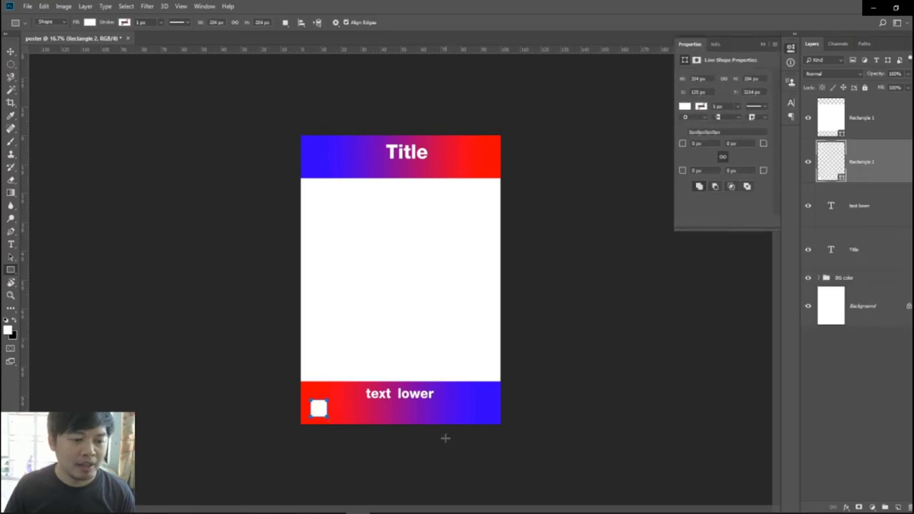
key(alt+Tab)
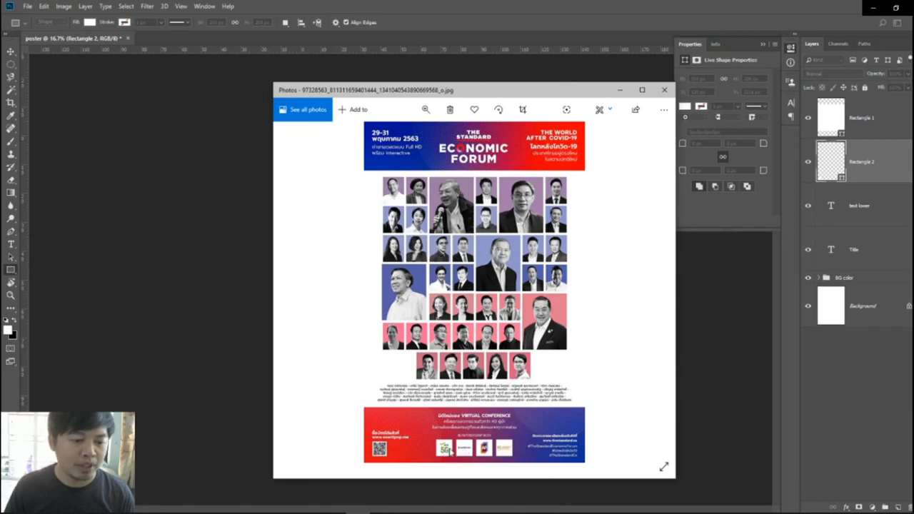
Copy an AIS logo from Google Images and paste it into the poster above the footer.
key(alt+Tab)
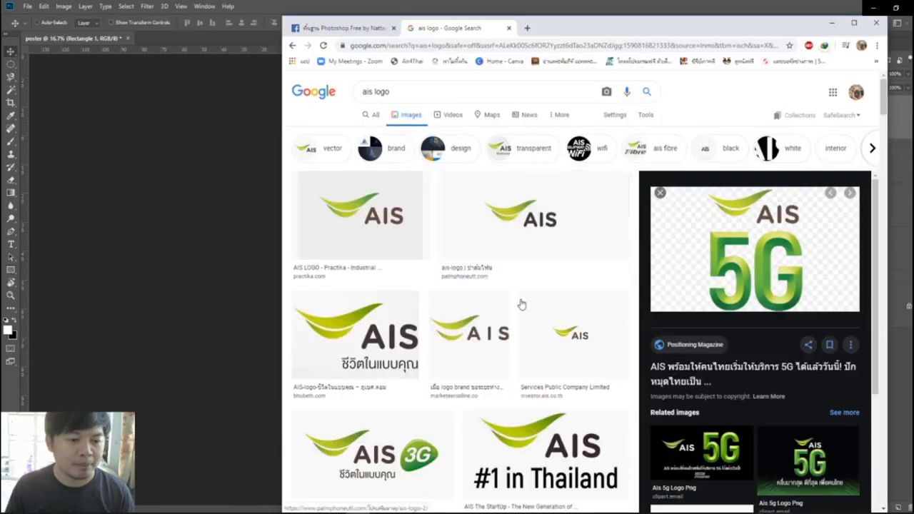
scroll(520, 305, down, 2)
click(469, 236)
right_click(757, 205)
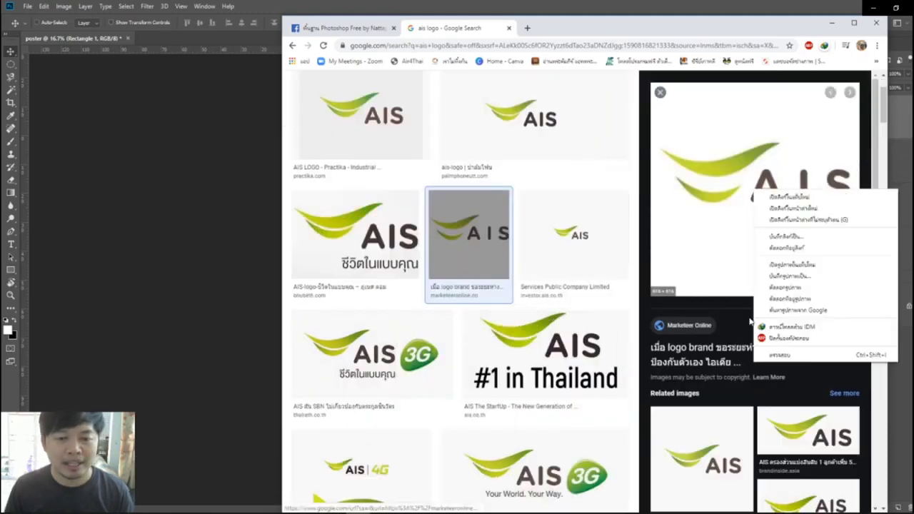
click(785, 287)
click(209, 332)
key(ctrl+v)
mouse_move(400, 277)
mouse_down()
mouse_move(355, 382)
mouse_move(354, 365)
mouse_up()
Scale the pasted AIS logo down to a small footer-sized tile.
key(ctrl+t)
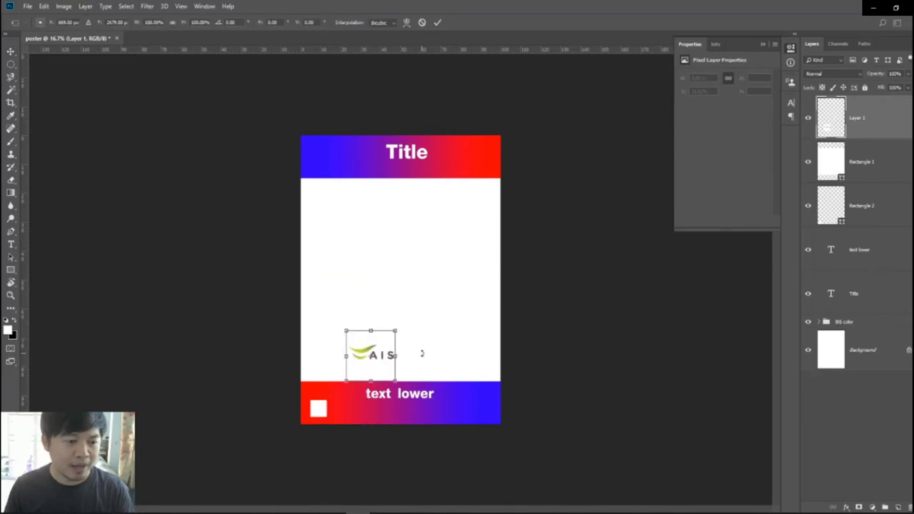
mouse_move(396, 328)
mouse_down()
mouse_move(359, 370)
mouse_move(374, 352)
mouse_move(356, 415)
mouse_move(437, 412)
mouse_up()
key(Return)
key(Return)
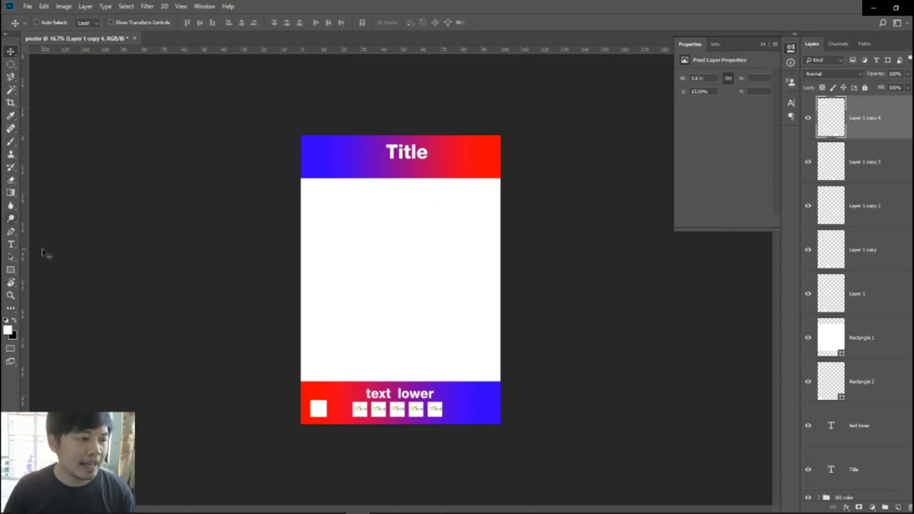
Set the foreground colour to pink #ff66ff and draw a rectangle in the page's upper left.
key(i)
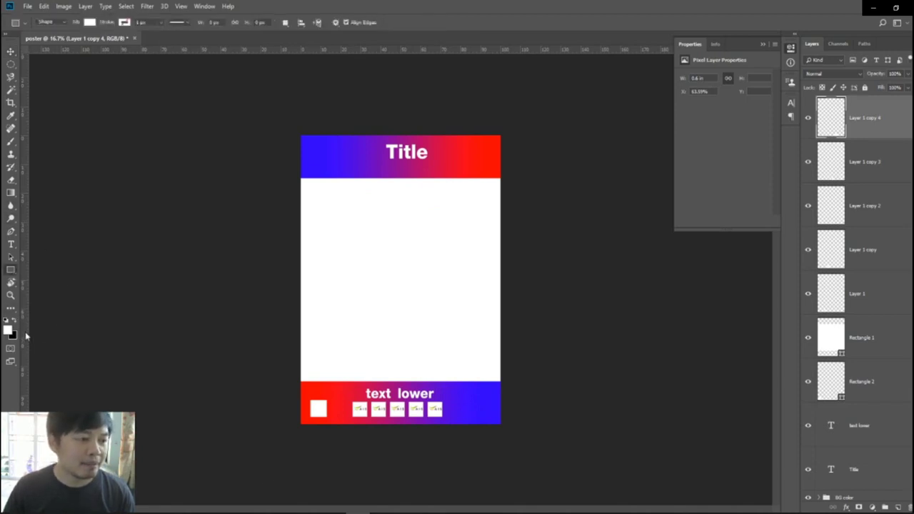
click(9, 329)
drag(386, 187, 386, 202)
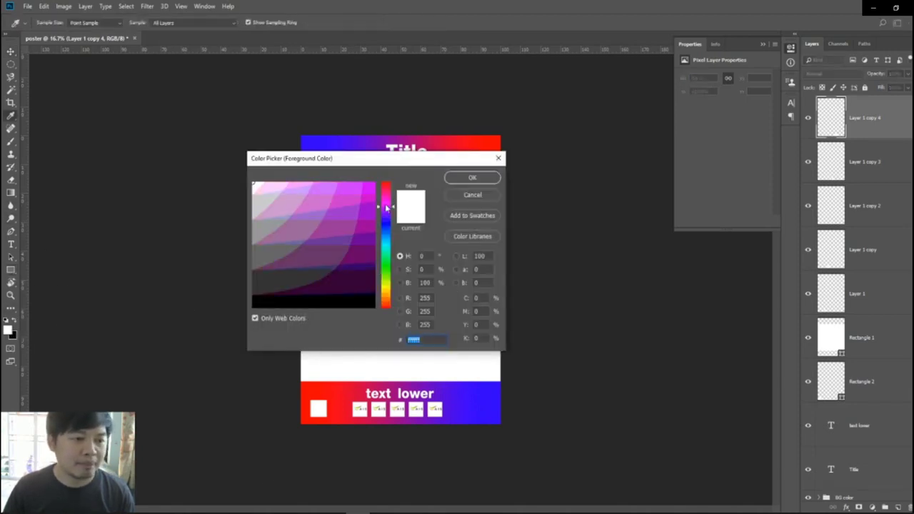
click(315, 185)
key(u)
click(472, 177)
mouse_move(314, 191)
mouse_down()
mouse_move(359, 286)
mouse_move(369, 261)
mouse_up()
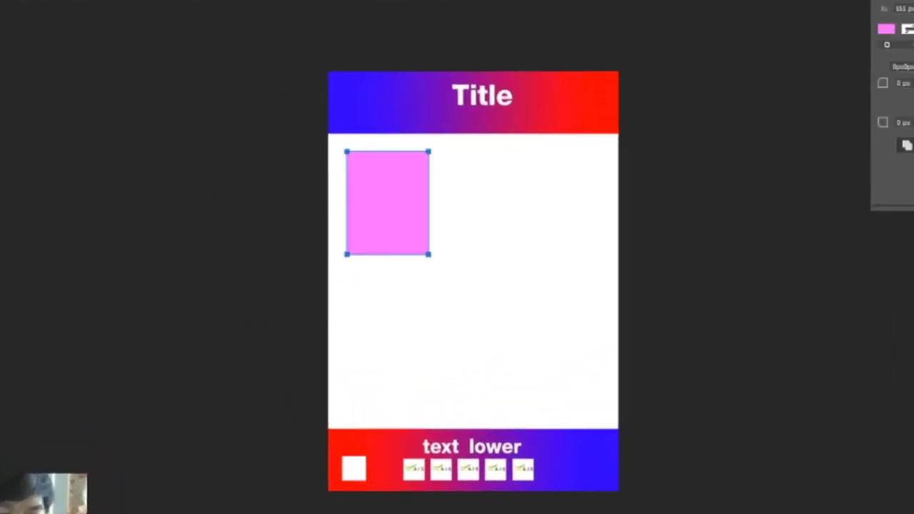
Move the pink rectangle just below the title band, left of centre, and shrink it slightly.
key(alt+Tab)
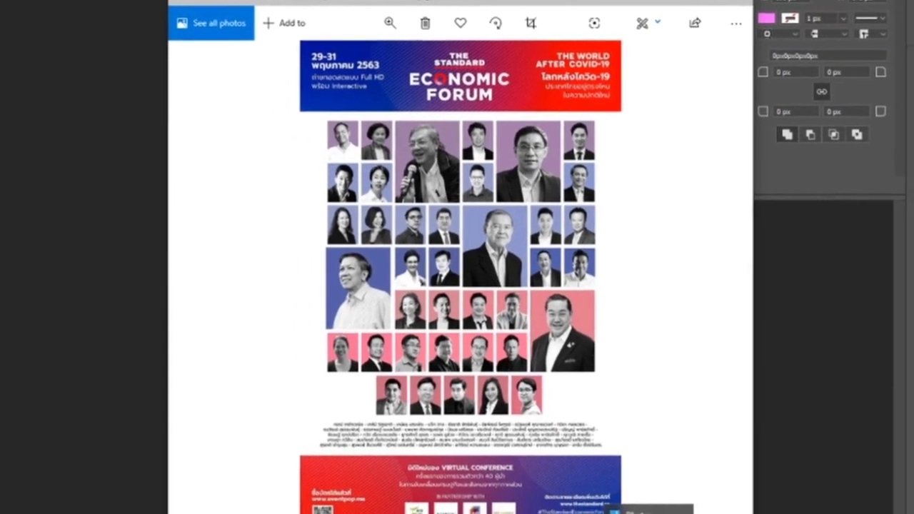
key(alt+F4)
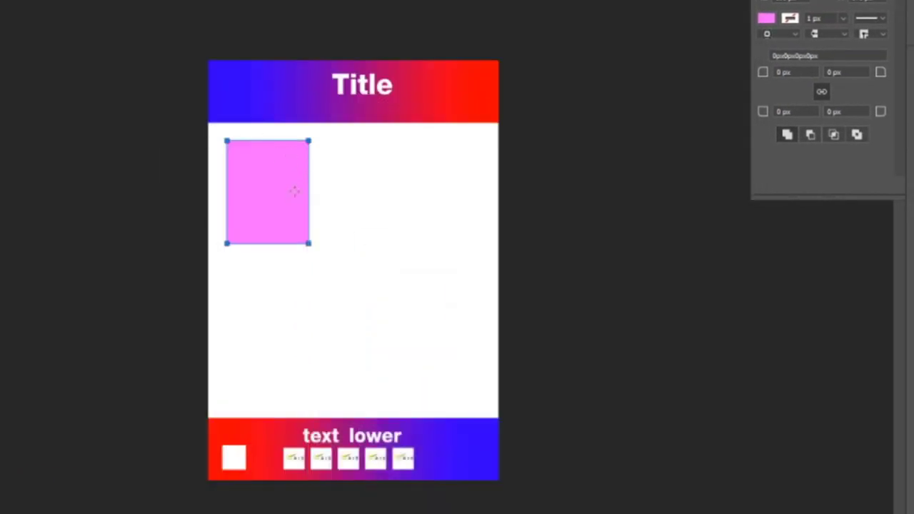
key(v)
key(ctrl+plus)
key(ctrl+plus)
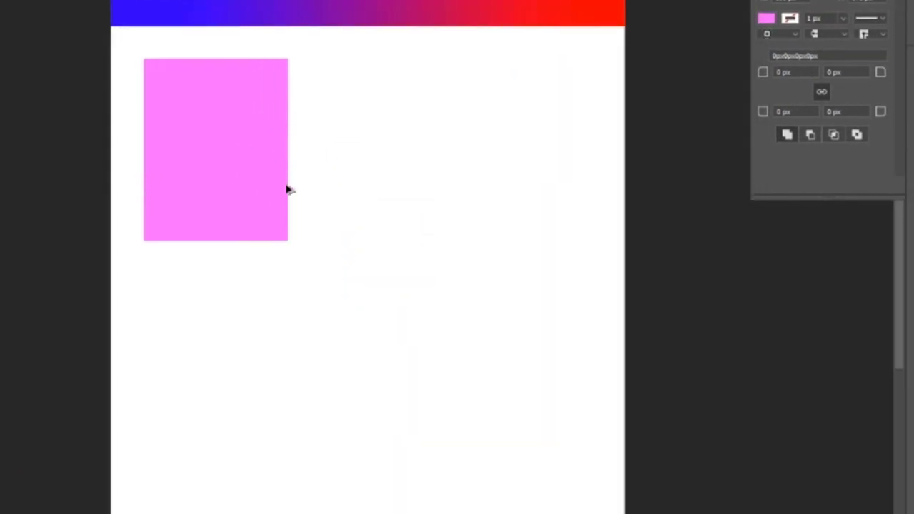
key(ctrl+minus)
key(ctrl+plus)
key(ctrl+minus)
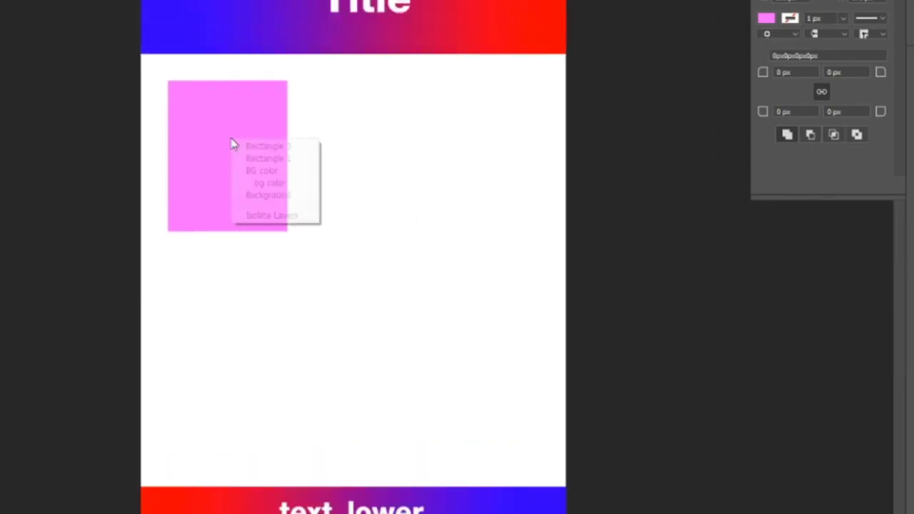
drag(238, 139, 437, 120)
key(alt+Tab)
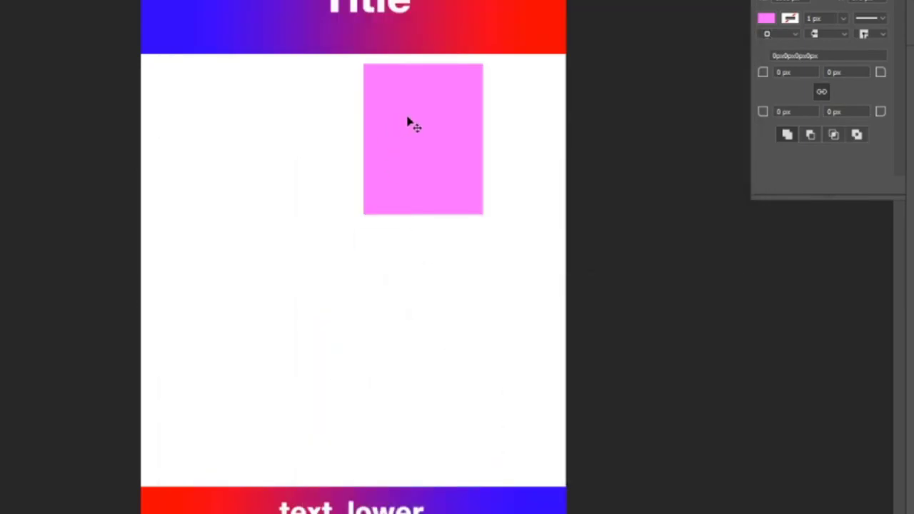
drag(414, 125, 309, 129)
key(ctrl+t)
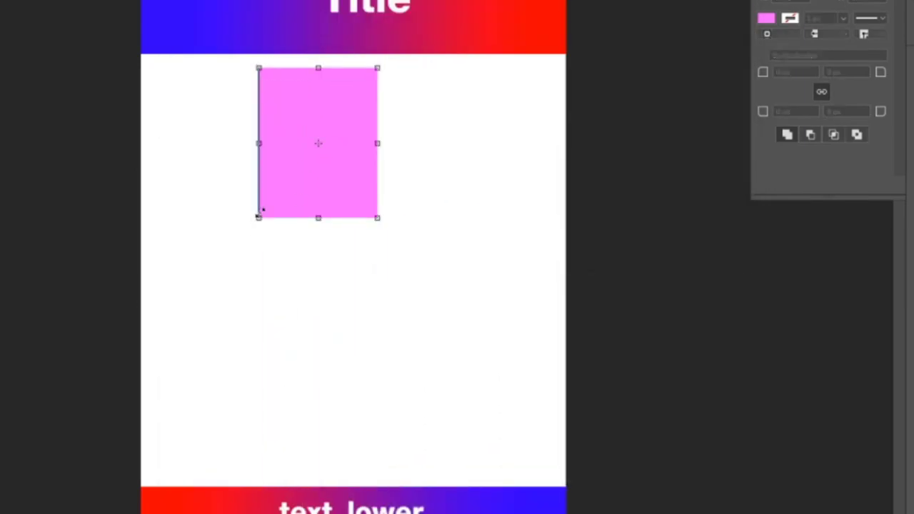
drag(258, 216, 281, 185)
Add small pink tiles beside the large rectangle, then duplicate the whole tile block downward.
key(Return)
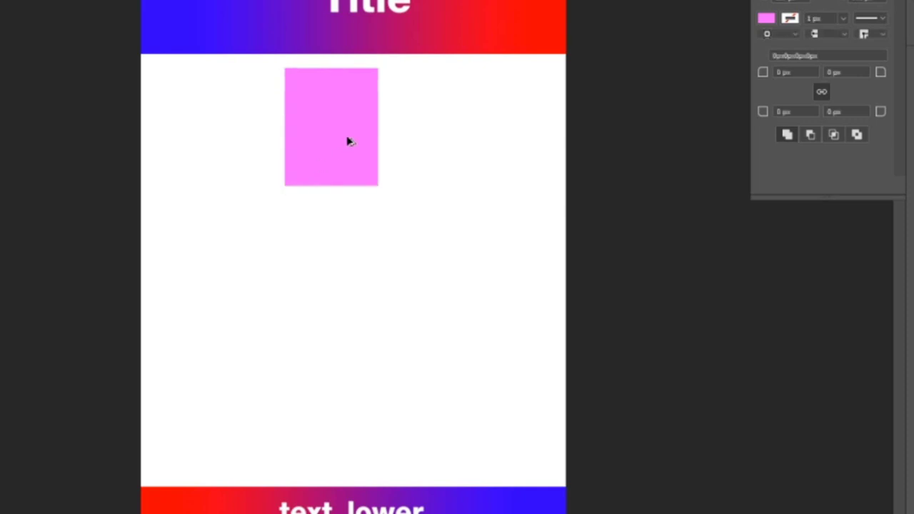
alt+drag(338, 139, 238, 120)
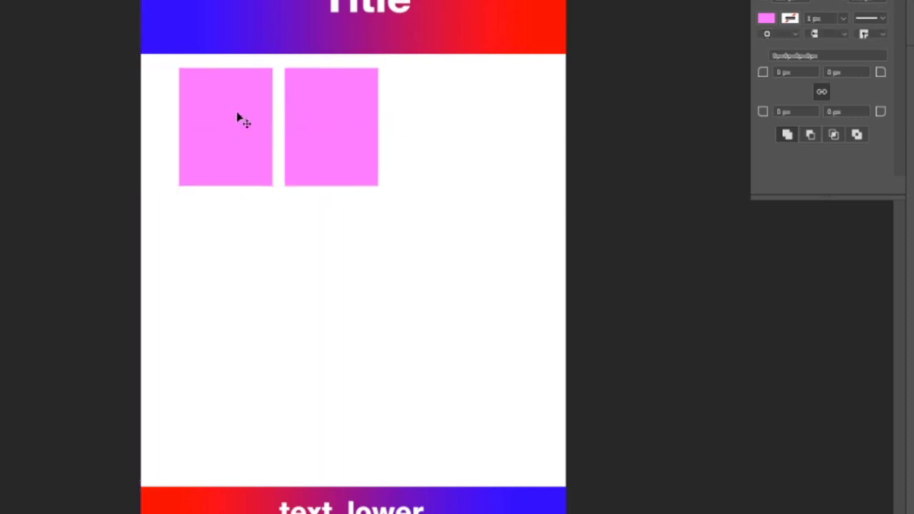
key(ctrl+t)
mouse_move(270, 183)
mouse_down()
mouse_move(224, 124)
mouse_move(275, 108)
mouse_move(263, 146)
mouse_up()
key(Return)
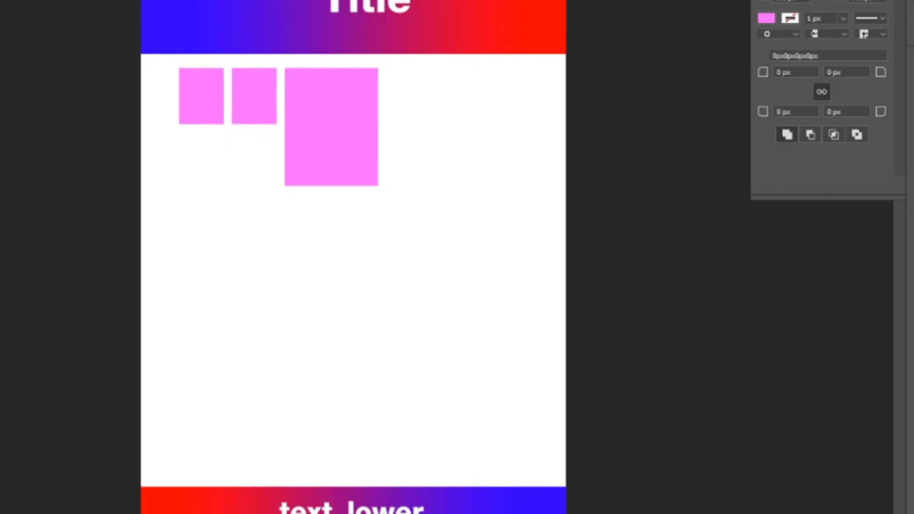
alt+drag(255, 111, 257, 172)
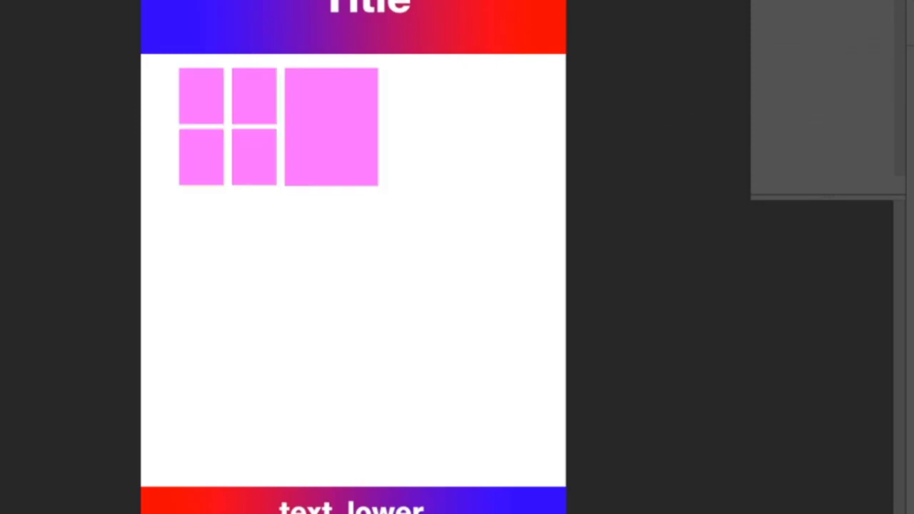
drag(344, 131, 334, 266)
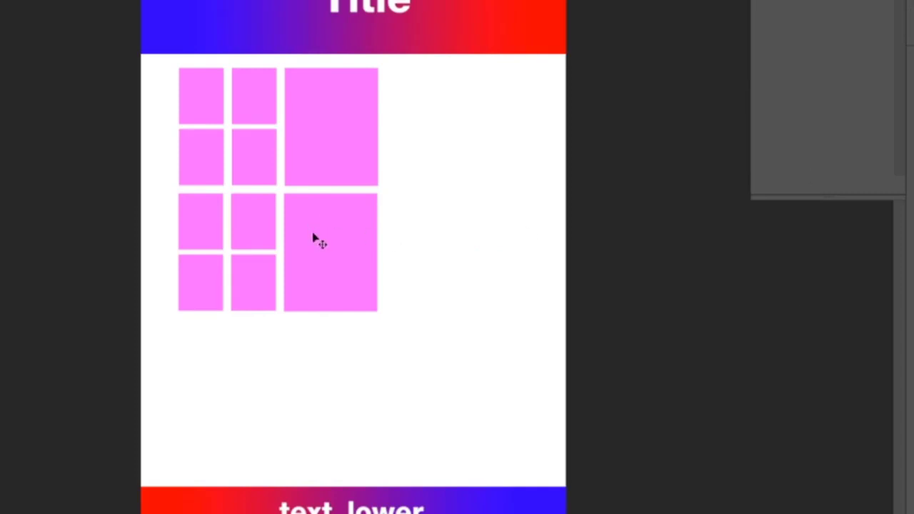
Flip the lower tile block horizontally, set it in place, and copy it underneath as a third row.
drag(314, 239, 319, 237)
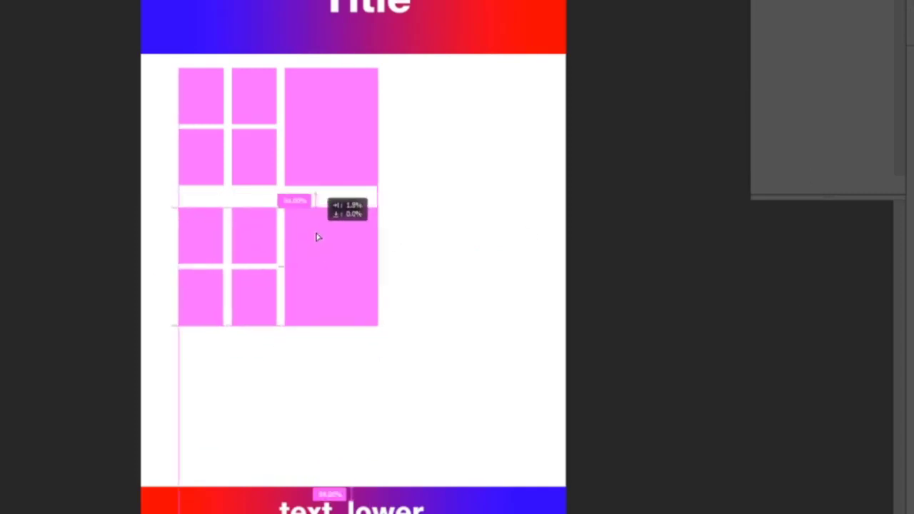
right_click(316, 271)
click(328, 271)
key(ctrl+t)
right_click(308, 251)
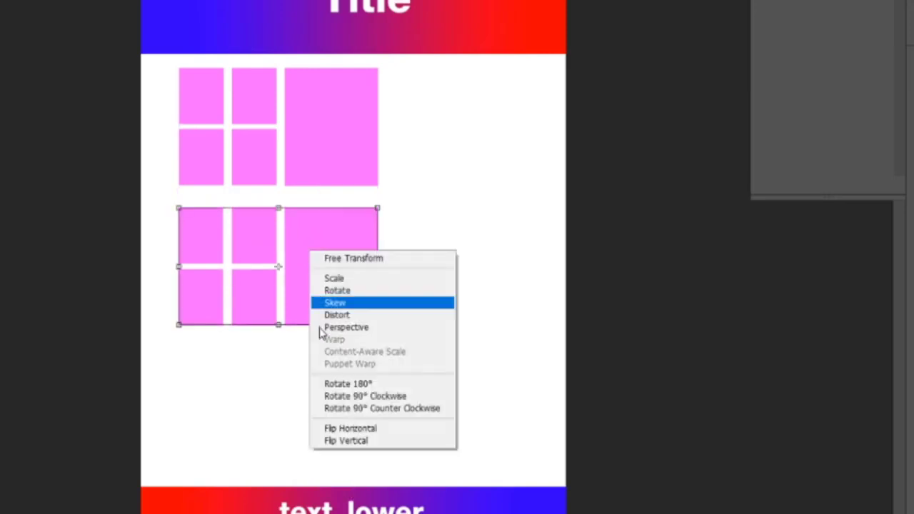
click(351, 428)
mouse_move(331, 292)
mouse_down()
mouse_move(533, 143)
mouse_move(490, 407)
mouse_move(340, 296)
mouse_move(330, 272)
mouse_up()
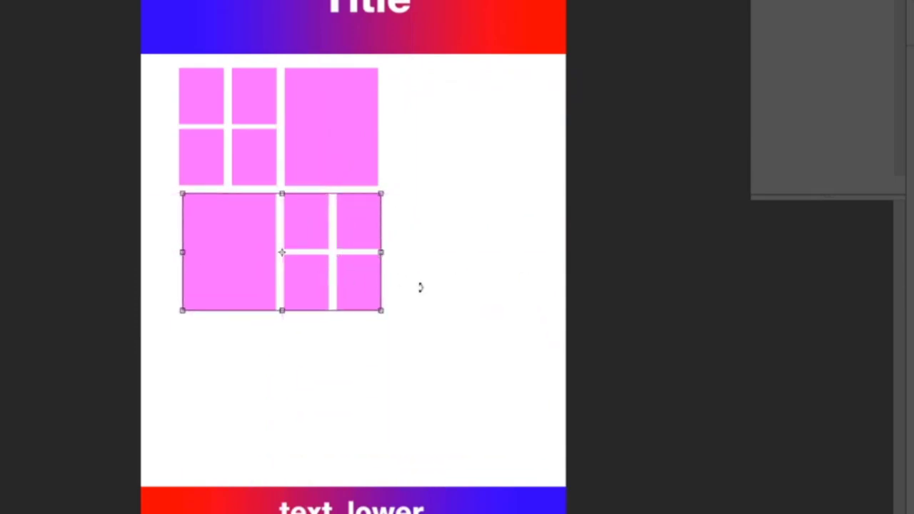
click(511, 457)
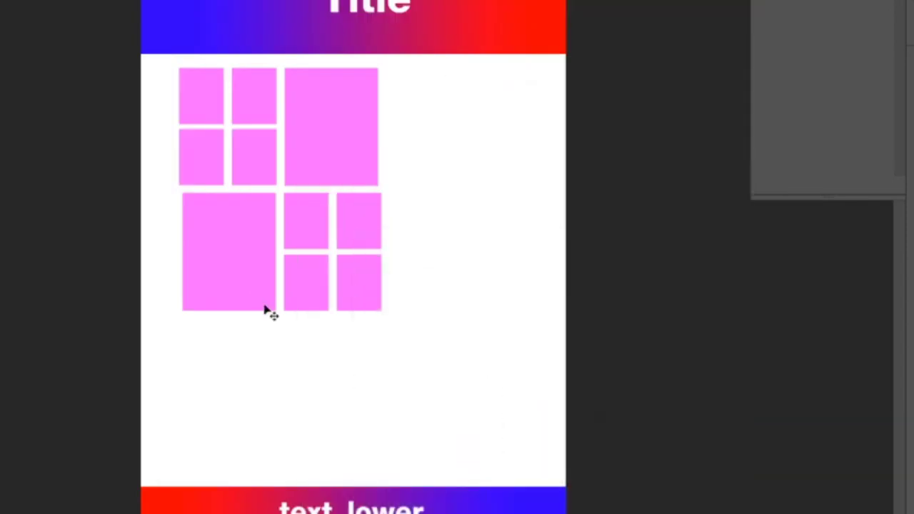
mouse_move(284, 303)
mouse_down()
mouse_move(255, 255)
mouse_move(227, 424)
mouse_move(238, 380)
mouse_up()
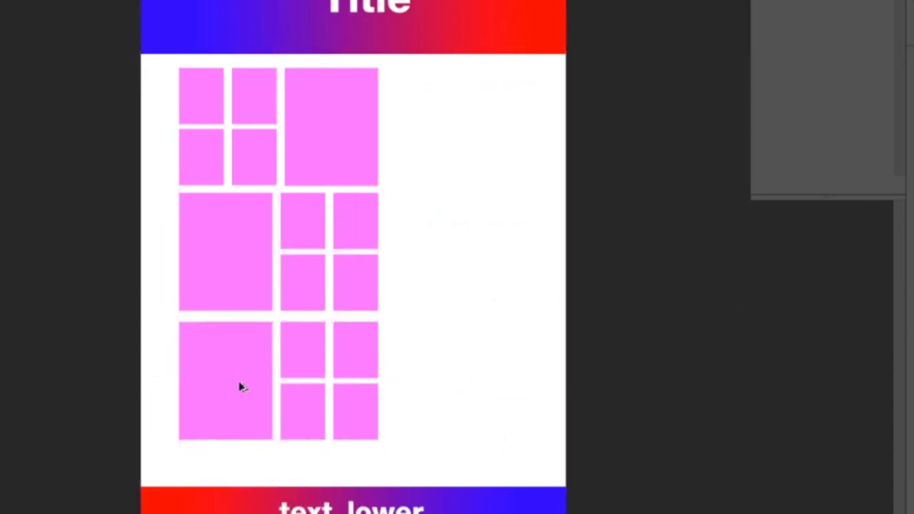
Copy a tile block, flip it horizontally, and place it at the top row's right end.
drag(240, 387, 443, 387)
key(ctrl+t)
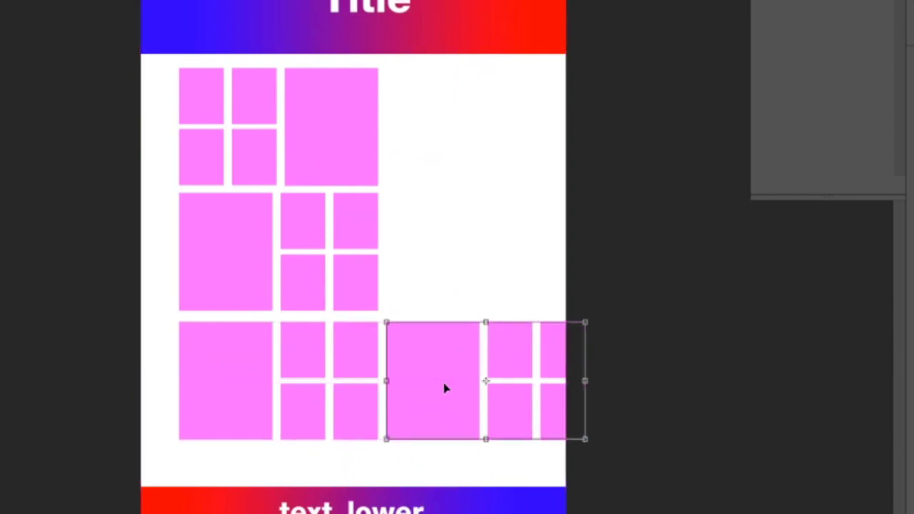
right_click(444, 384)
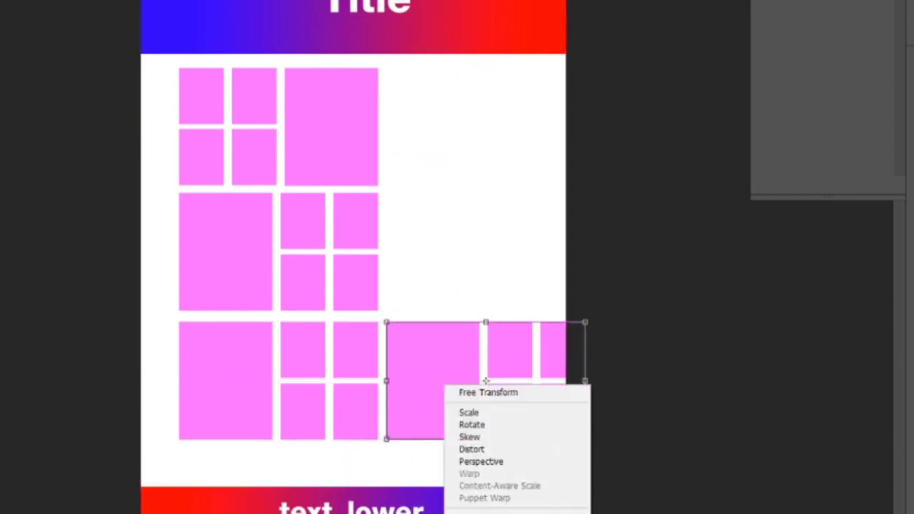
mouse_move(520, 414)
mouse_down()
mouse_move(548, 282)
mouse_move(547, 155)
mouse_up()
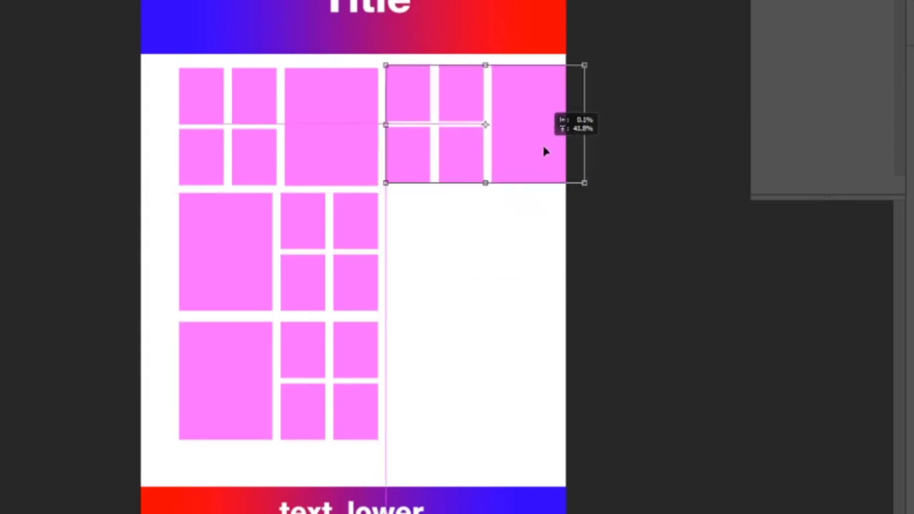
key(Return)
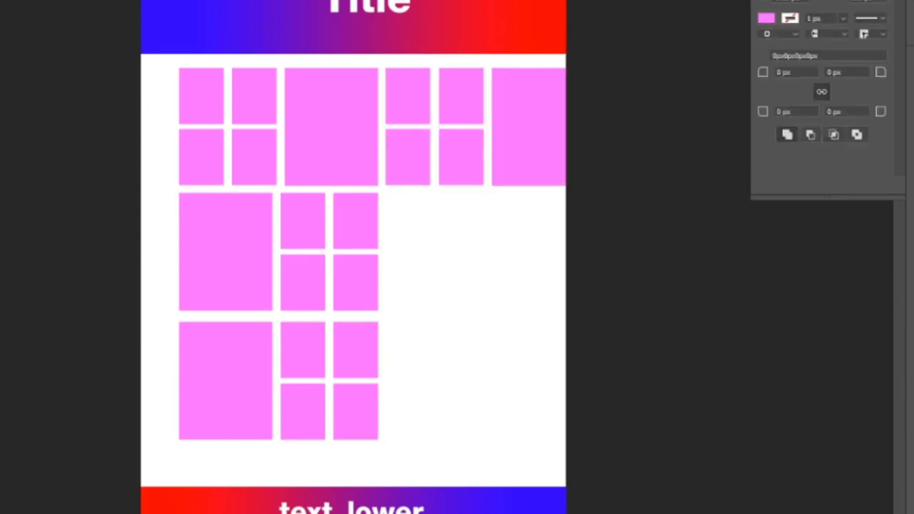
Shift the top, middle and bottom tile rows left to line up with the margin.
drag(568, 157, 502, 166)
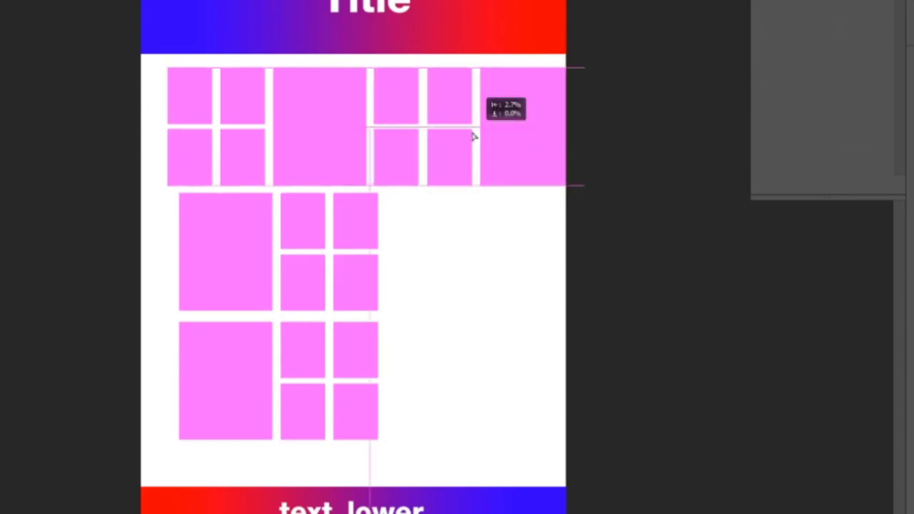
right_click(242, 249)
click(271, 254)
drag(222, 253, 195, 255)
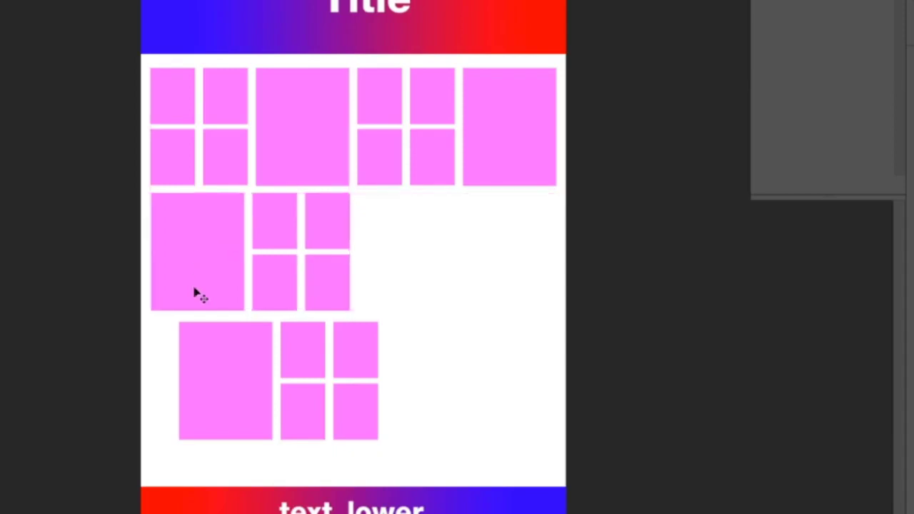
right_click(214, 370)
click(221, 373)
drag(228, 367, 207, 364)
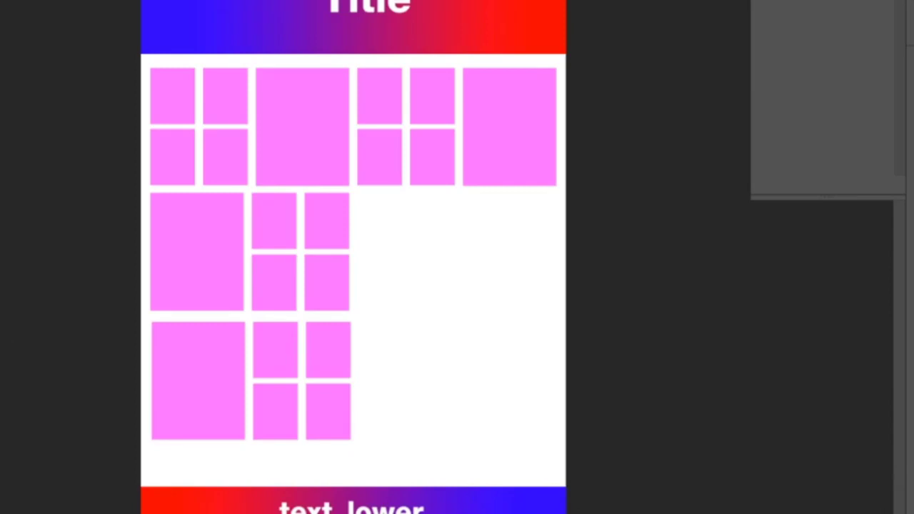
Duplicate the G2 tile group into the empty right side of the middle row.
right_click(205, 262)
click(236, 280)
mouse_move(234, 280)
mouse_down()
mouse_move(465, 281)
mouse_move(453, 261)
mouse_up()
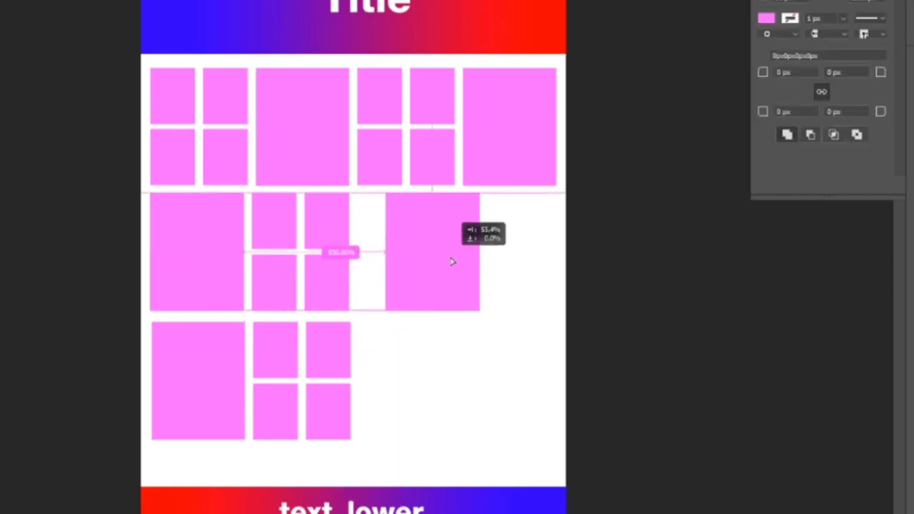
key(ctrl+z)
right_click(221, 286)
click(224, 286)
drag(224, 286, 431, 270)
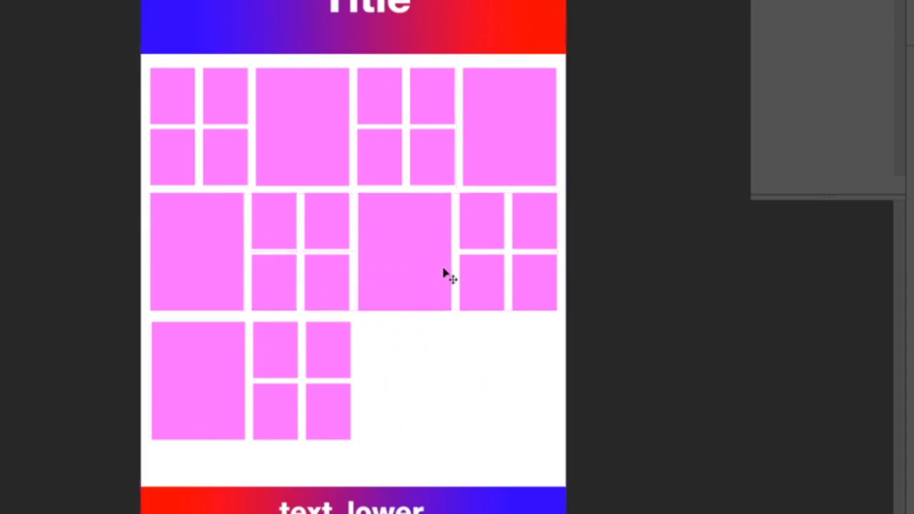
Rearrange the copied tiles into small tiles, a large tile, then two small tiles at the row's end.
right_click(471, 234)
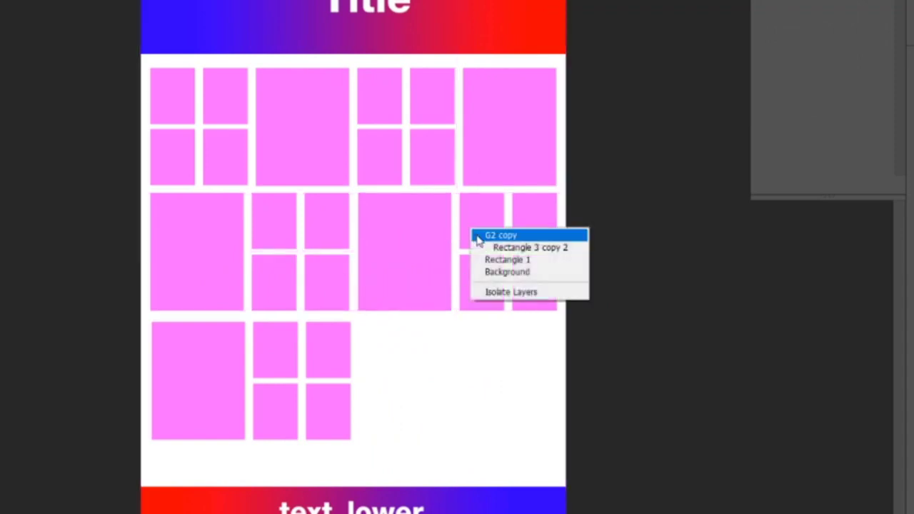
click(495, 247)
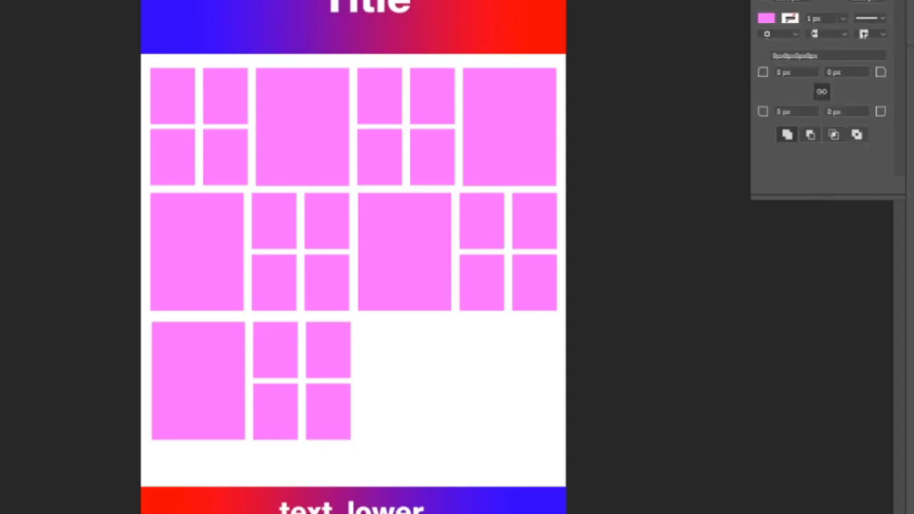
drag(521, 214, 366, 223)
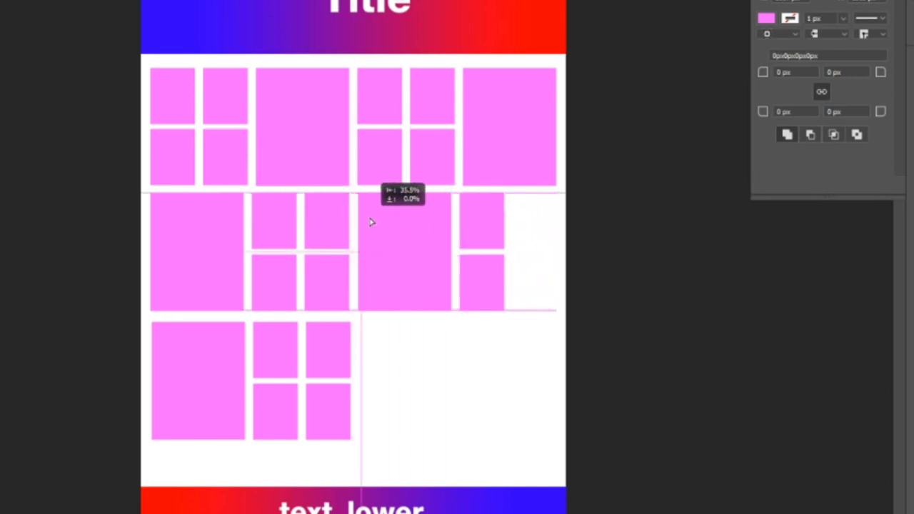
drag(365, 223, 369, 219)
drag(468, 252, 485, 245)
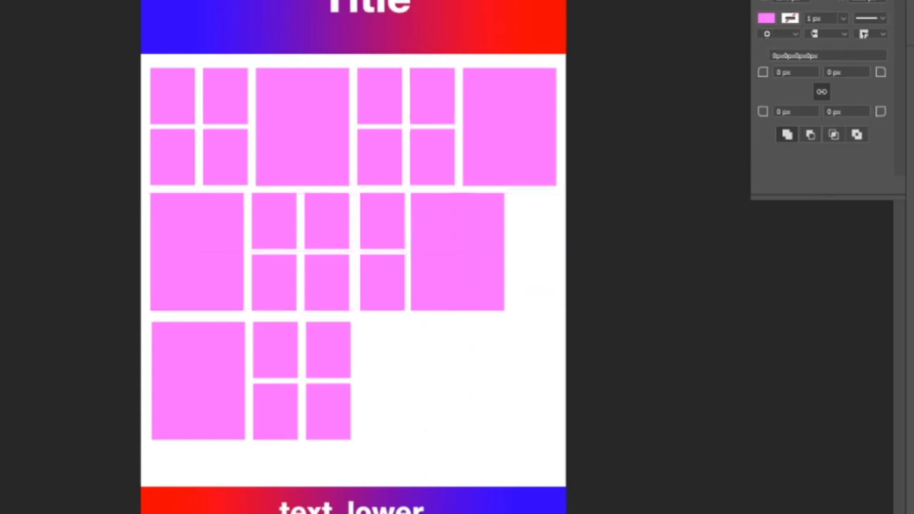
drag(353, 240, 483, 240)
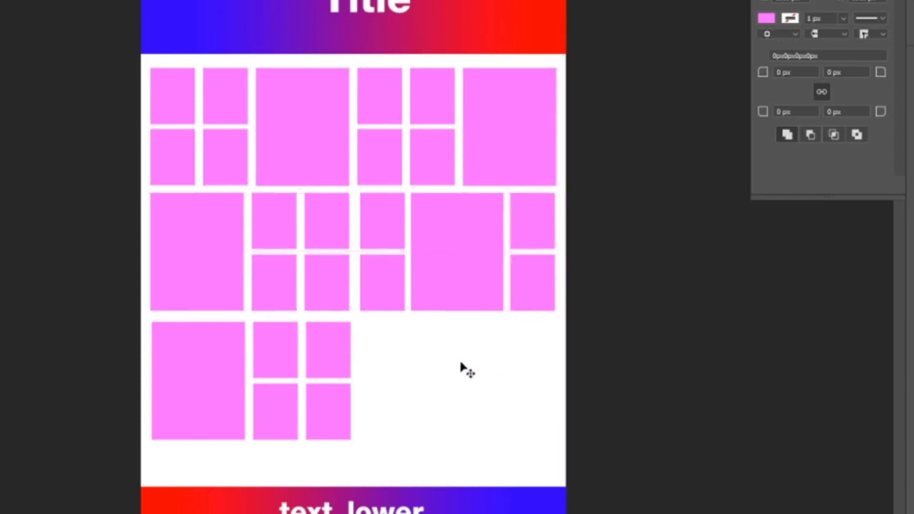
right_click(451, 276)
click(473, 295)
right_click(451, 252)
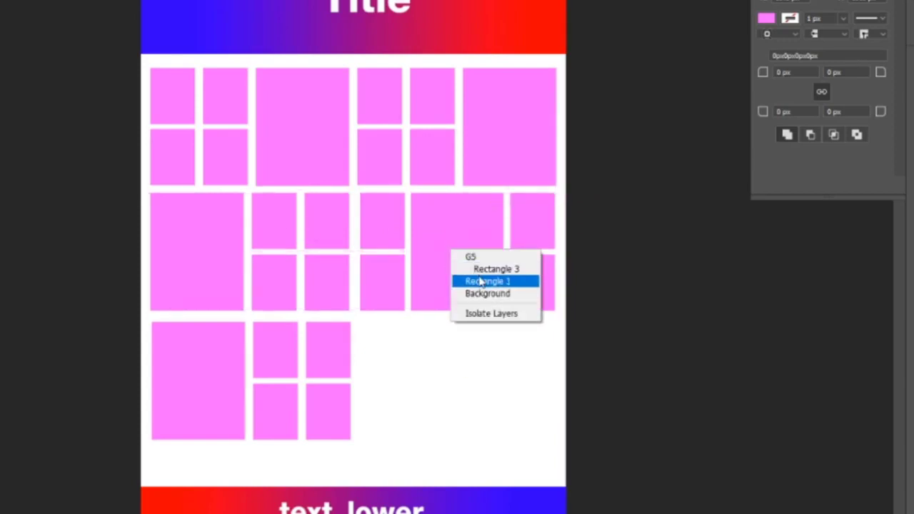
click(482, 271)
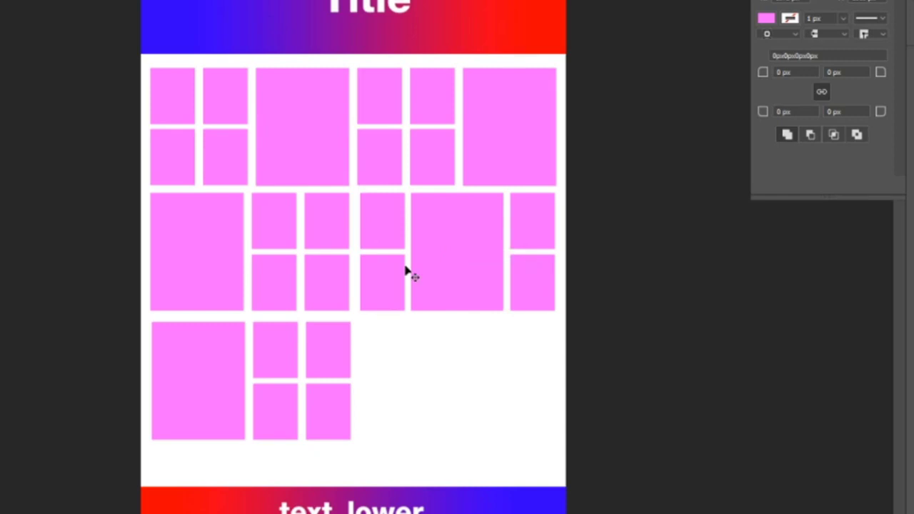
Recolour the selected tile and the lower-left tile deep purple #6633ff.
click(765, 18)
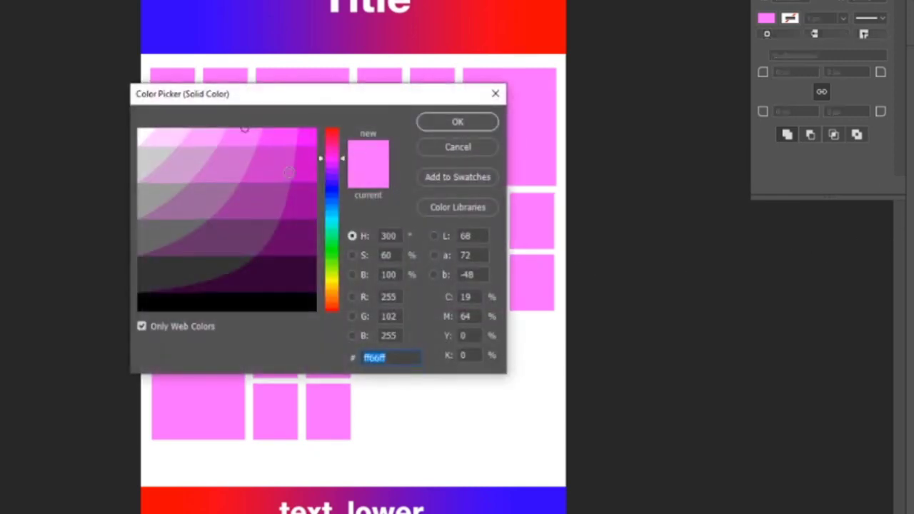
click(334, 179)
click(287, 132)
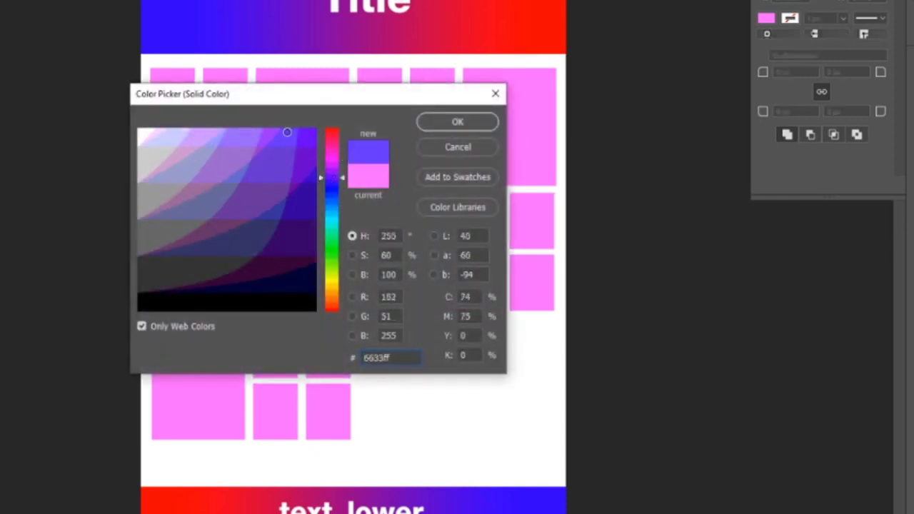
click(457, 121)
right_click(221, 394)
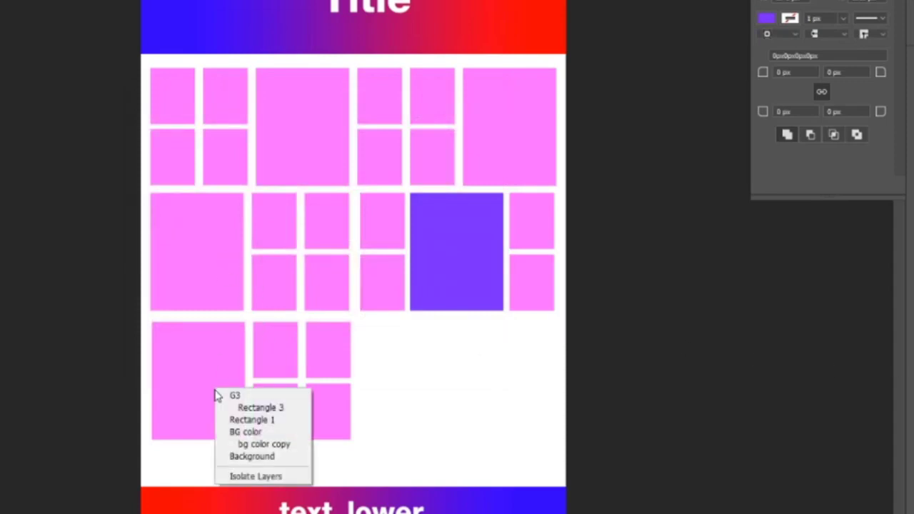
click(242, 405)
click(765, 18)
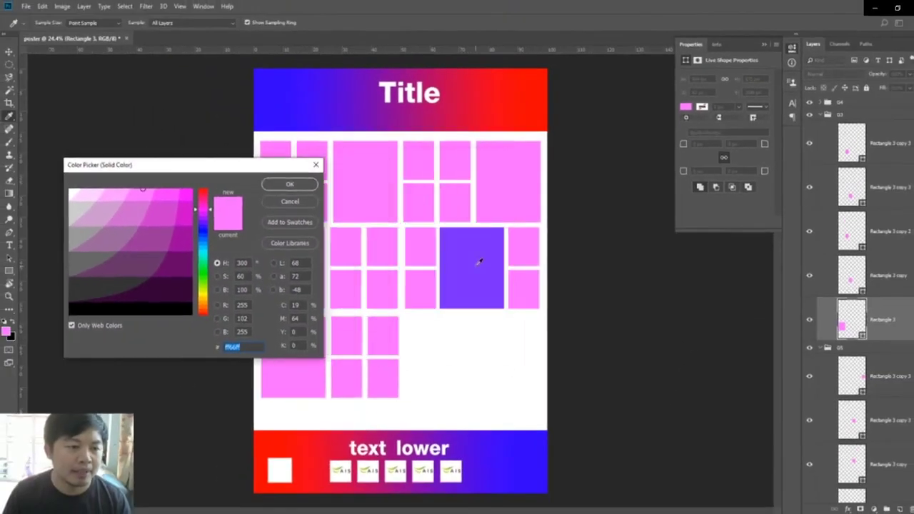
click(445, 248)
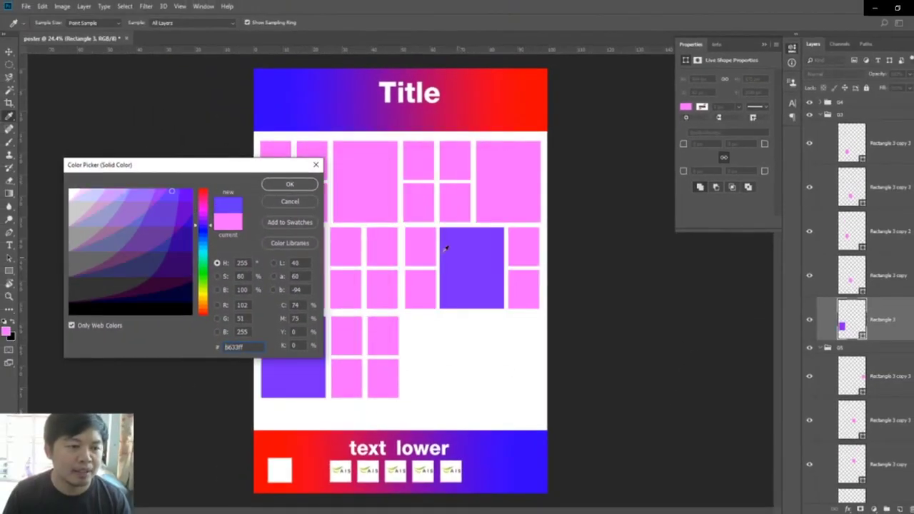
click(290, 186)
Turn the Rectangle 3 copy 3, Rectangle 3 copy and Rectangle 3 copy 2 tiles purple.
right_click(327, 326)
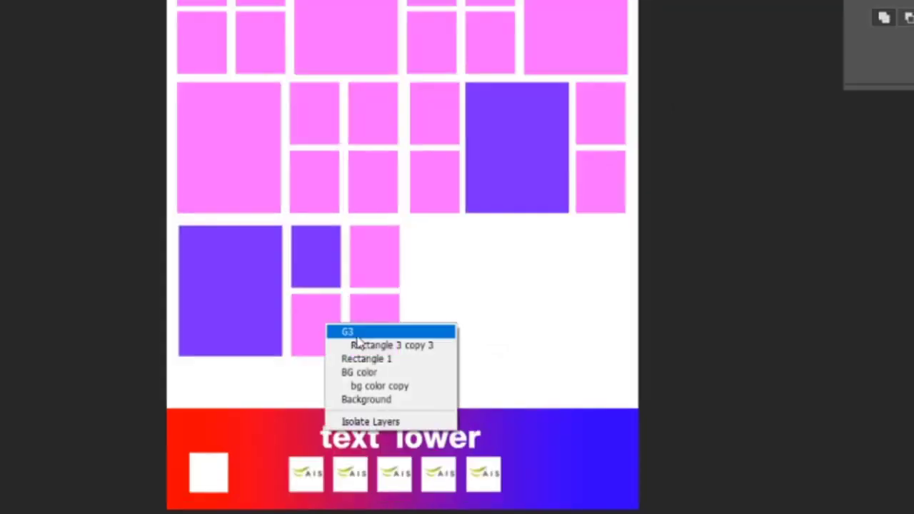
click(357, 345)
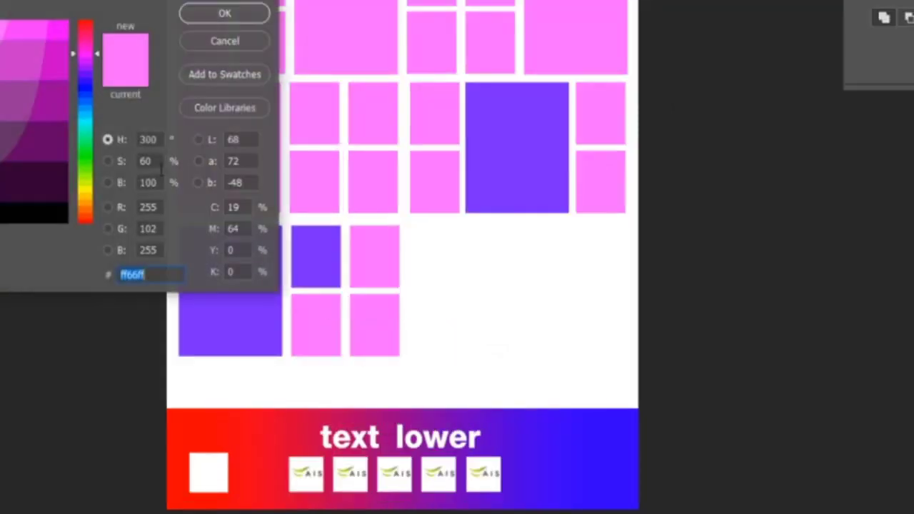
click(268, 314)
click(224, 13)
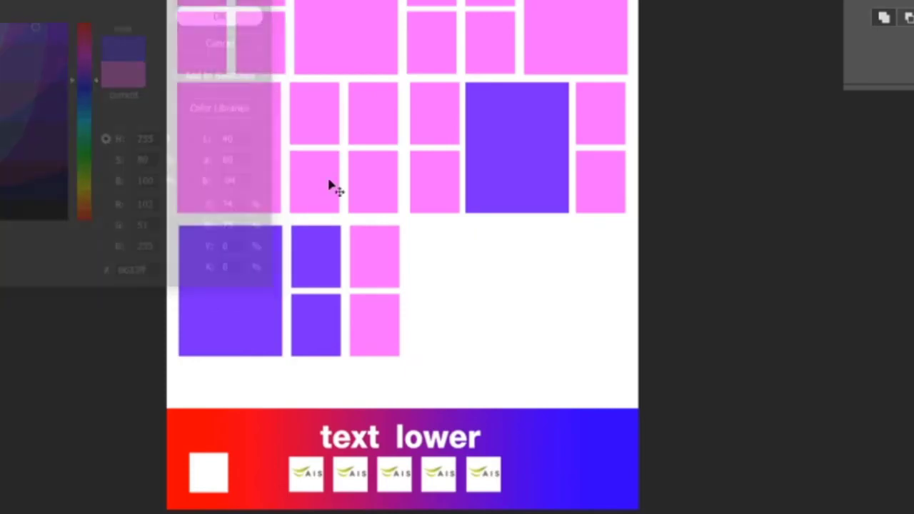
right_click(377, 272)
click(414, 291)
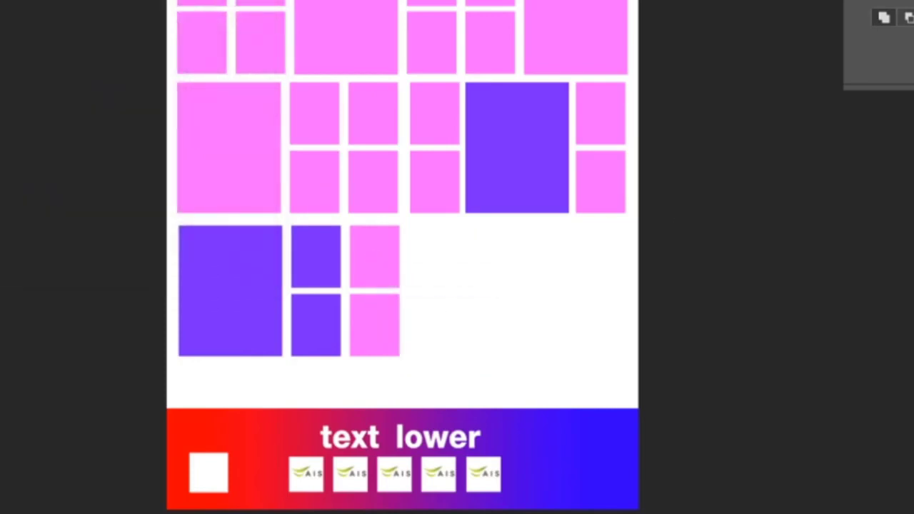
click(224, 321)
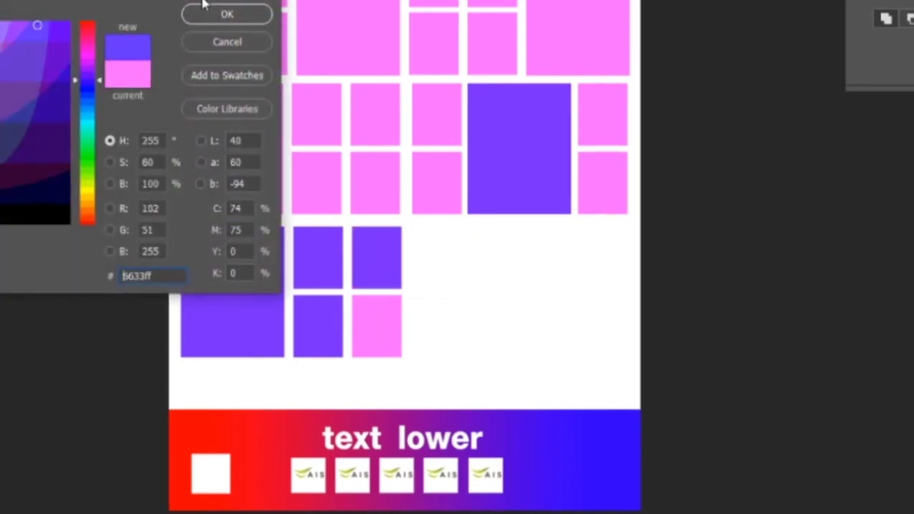
click(225, 13)
right_click(485, 371)
click(526, 393)
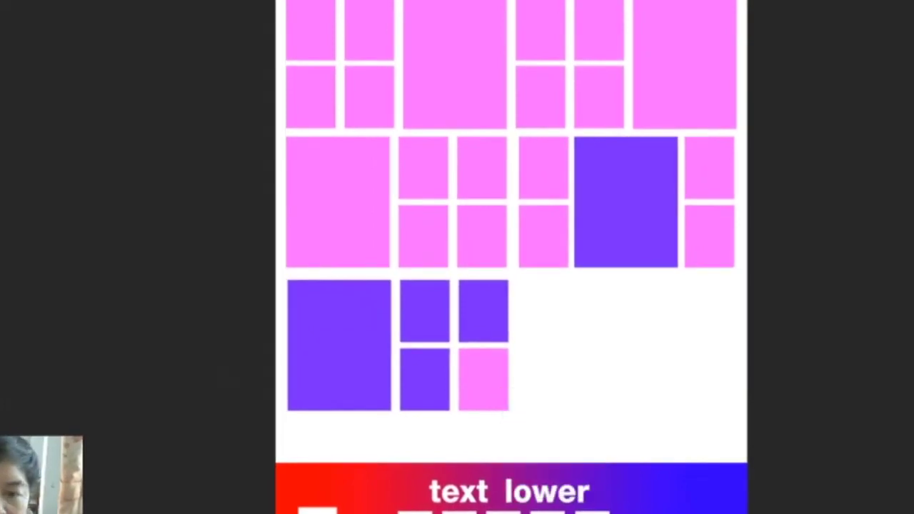
click(351, 359)
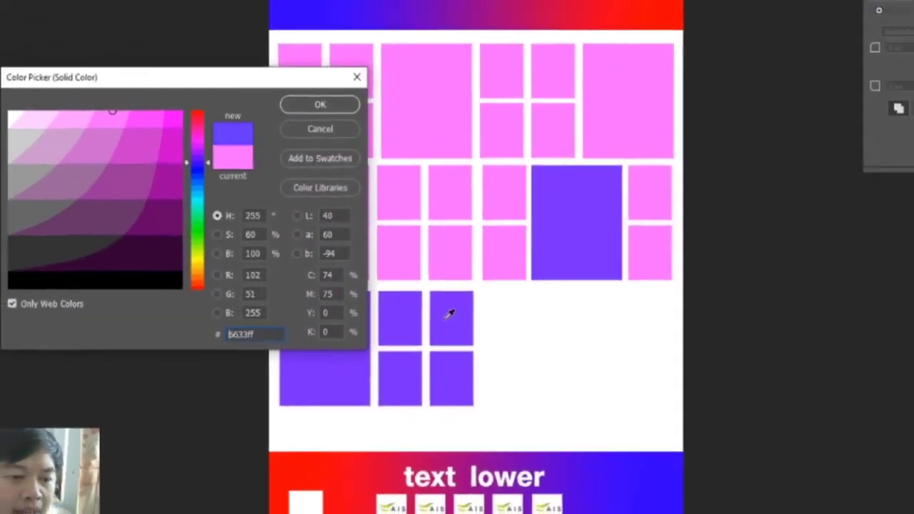
key(Return)
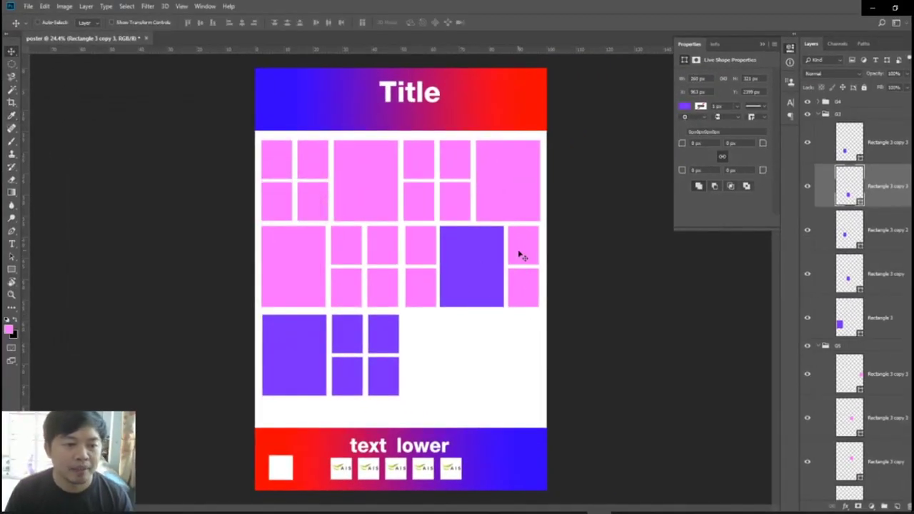
Turn the upper-right and lower-right small tiles purple as well.
right_click(520, 254)
click(536, 264)
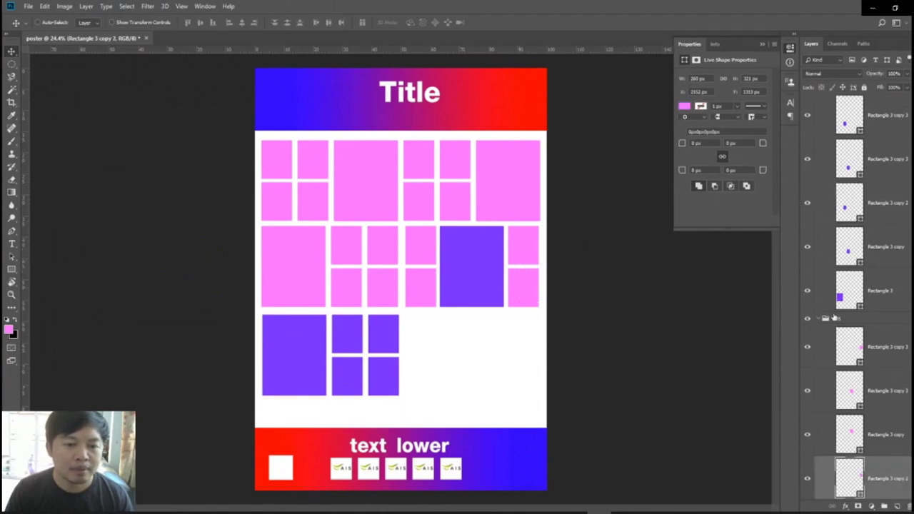
double_click(849, 478)
click(481, 292)
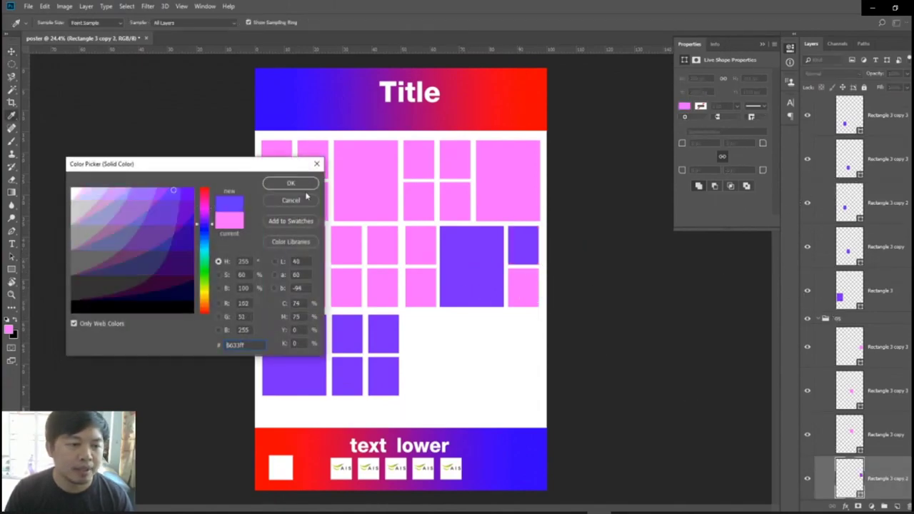
click(291, 184)
right_click(521, 305)
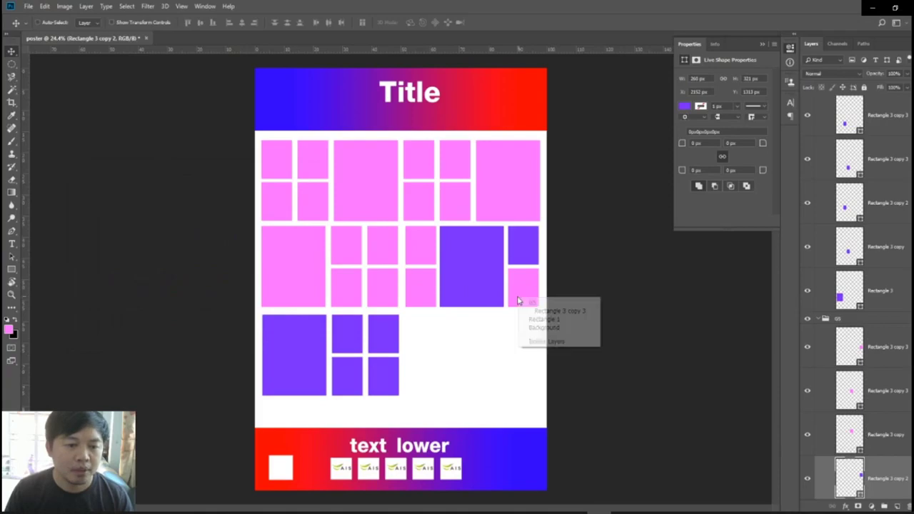
click(528, 309)
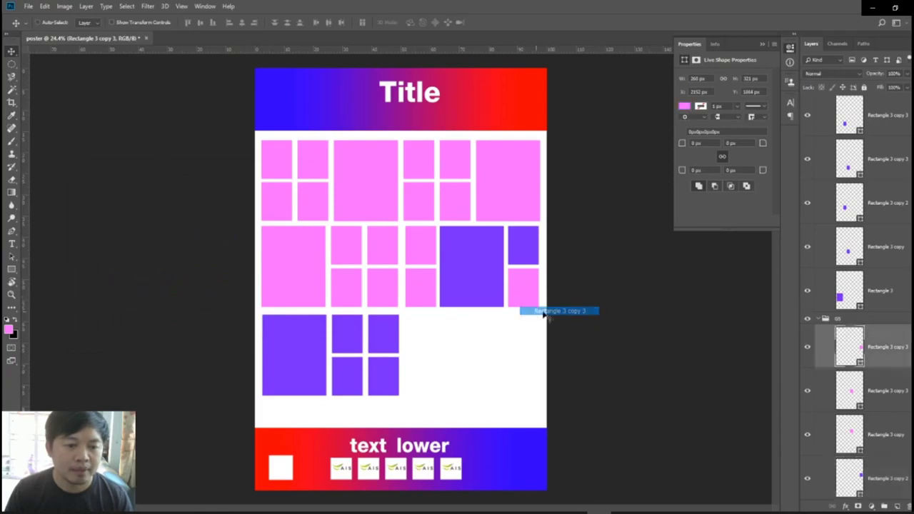
double_click(850, 345)
click(491, 259)
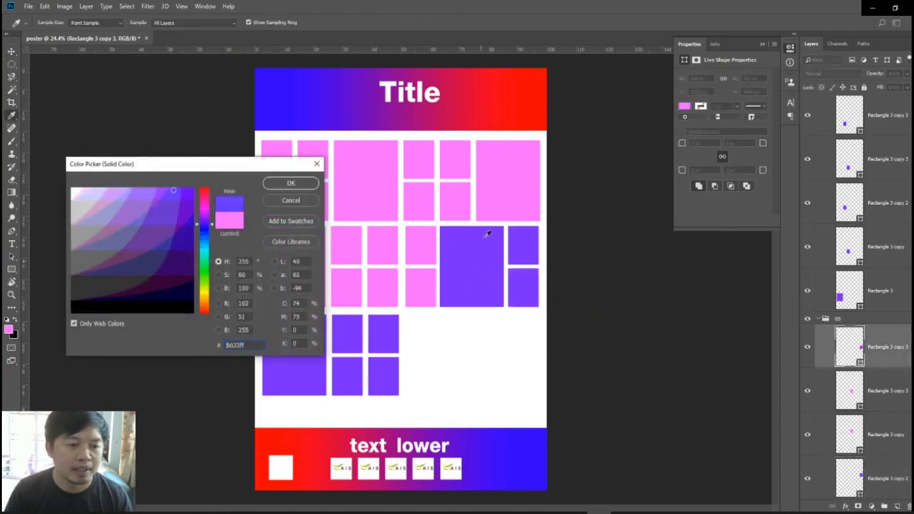
click(291, 183)
Duplicate a tile group into the empty lower-right area of the mosaic.
right_click(480, 267)
click(485, 270)
key(v)
mouse_move(483, 270)
mouse_down()
mouse_move(449, 321)
mouse_move(449, 341)
mouse_up()
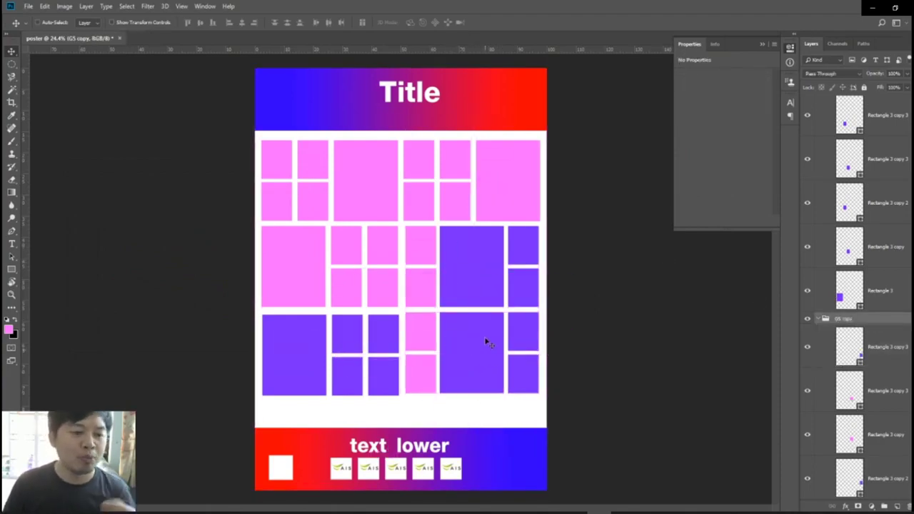
Collapse the G3, G5 copy, G5 and G2 groups in the Layers panel and select G1.
scroll(820, 214, up, 1)
click(819, 119)
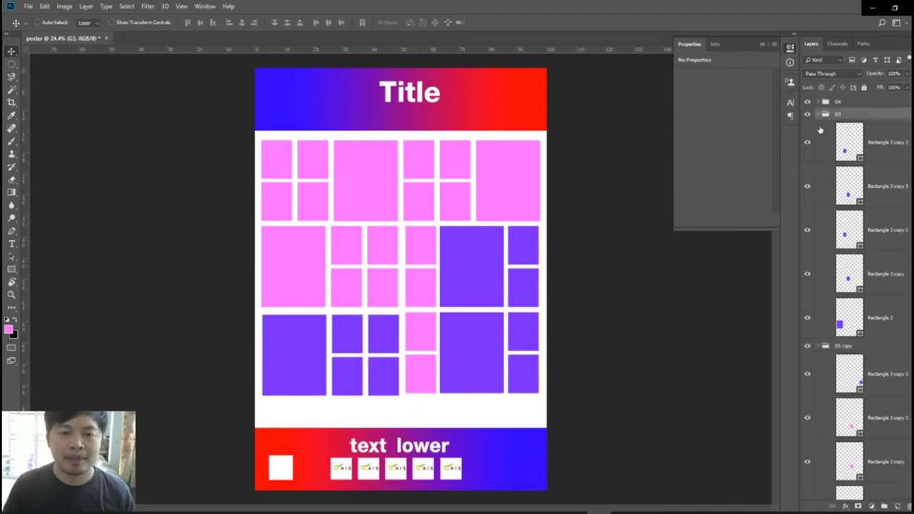
click(819, 115)
click(819, 127)
click(819, 139)
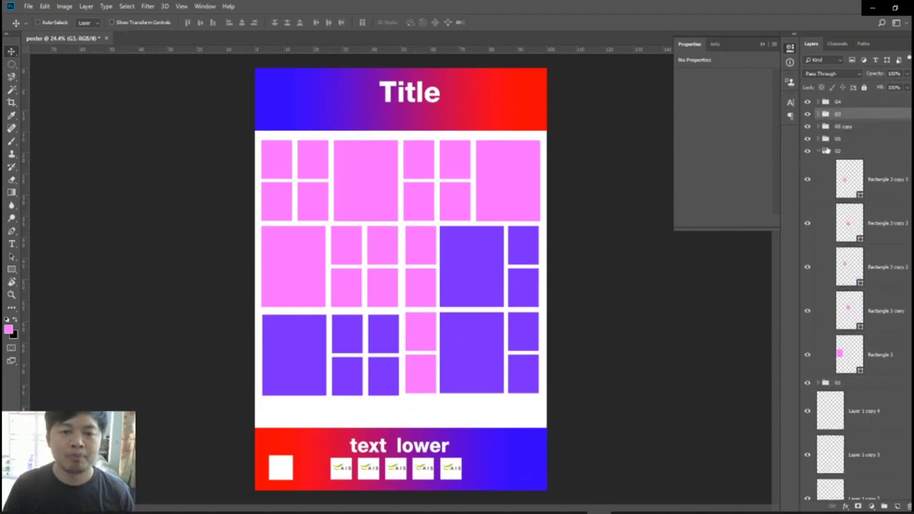
click(819, 150)
click(841, 165)
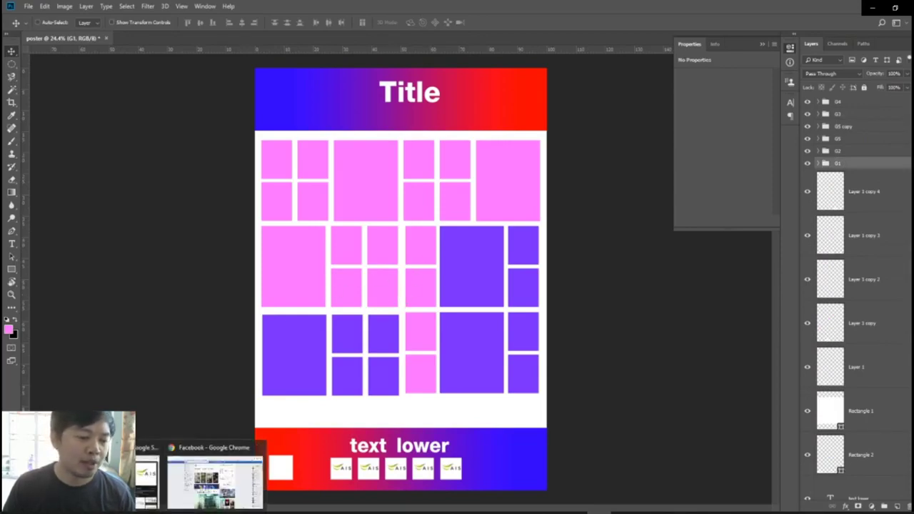
click(200, 485)
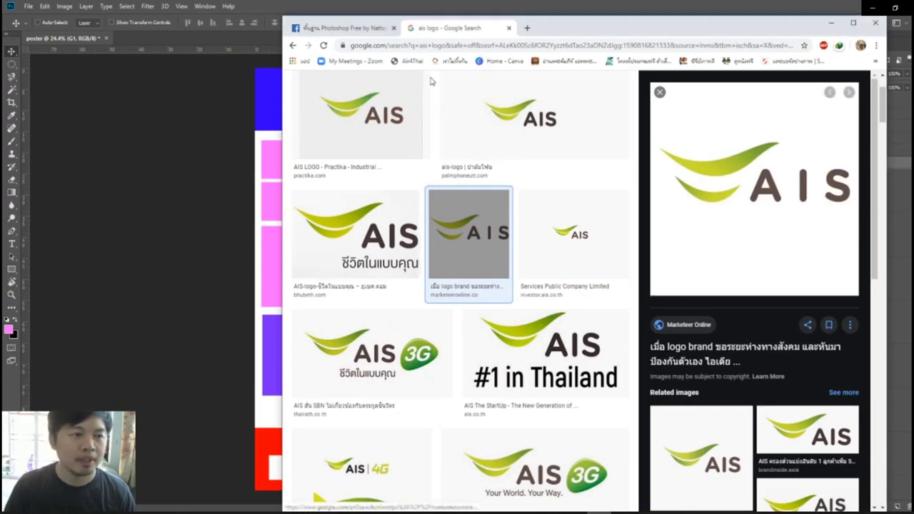
Search Google Images for 'portrait' and copy the bearded man's portrait photo.
scroll(432, 82, up, 3)
drag(428, 91, 296, 93)
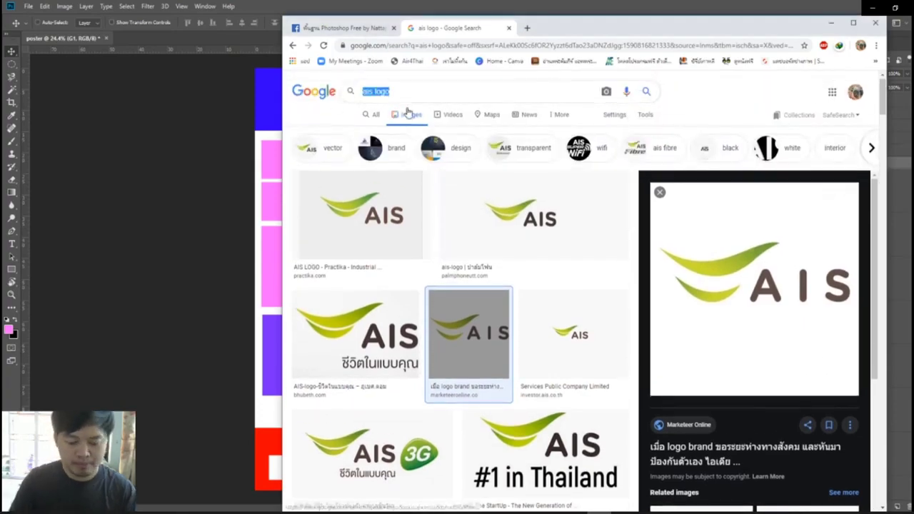
text(port)
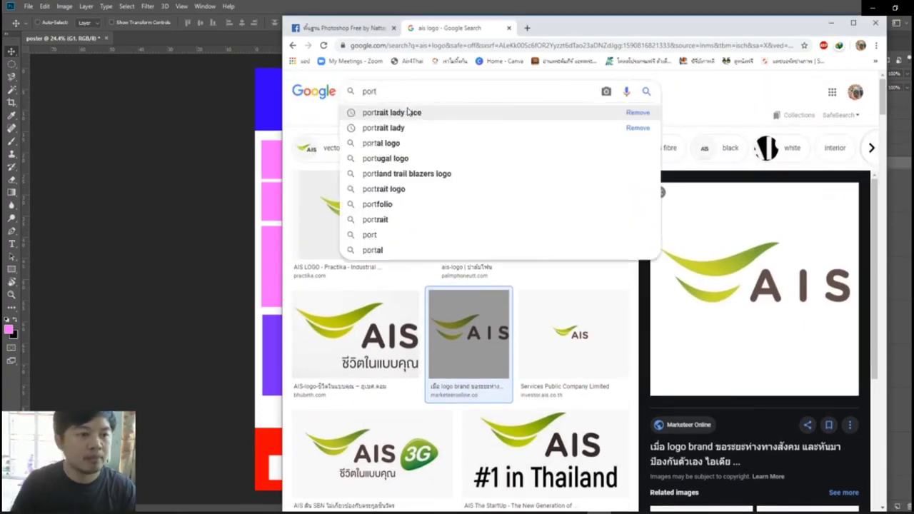
text(rait)
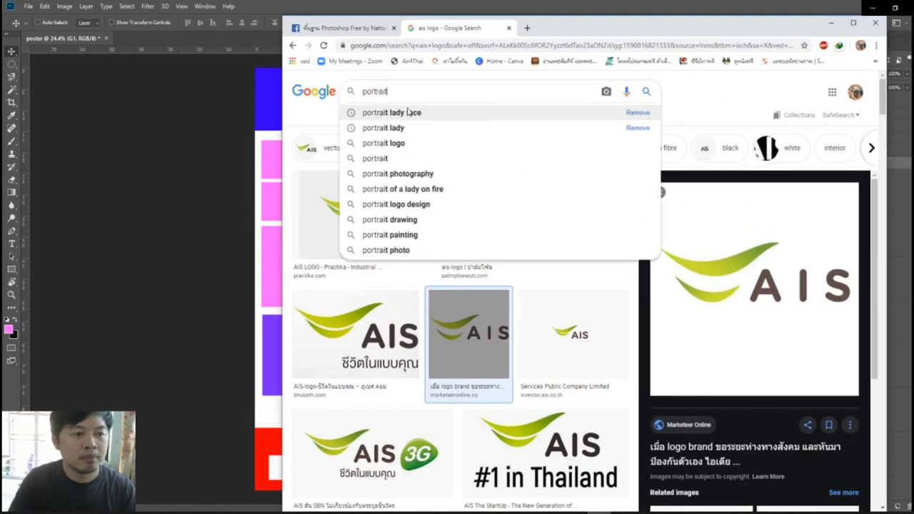
key(Return)
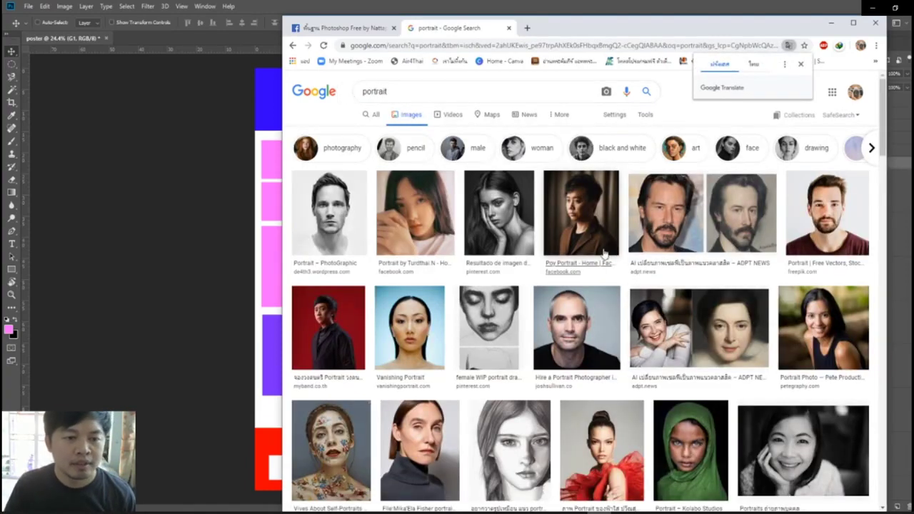
click(789, 204)
right_click(784, 195)
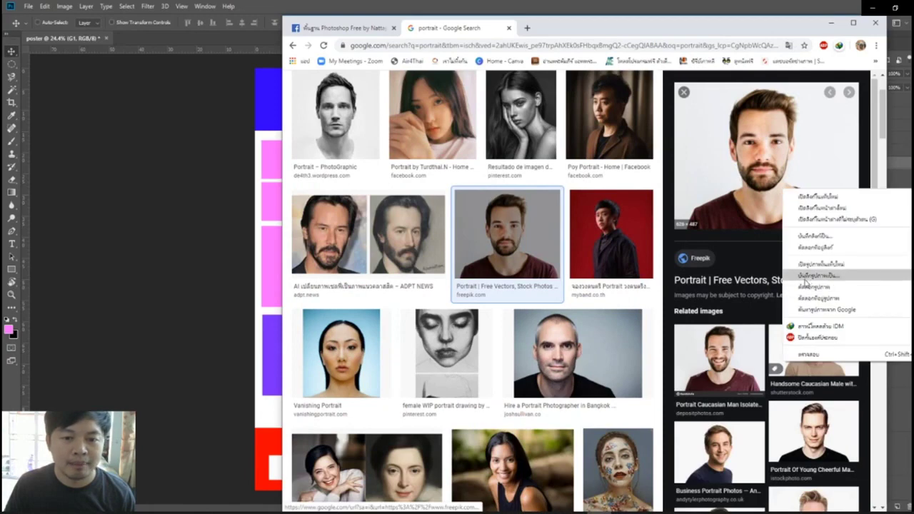
click(805, 287)
click(202, 290)
Paste the portrait as the top layer, enlarge it, and set it over the lower-right purple tiles at 100% opacity.
key(ctrl+v)
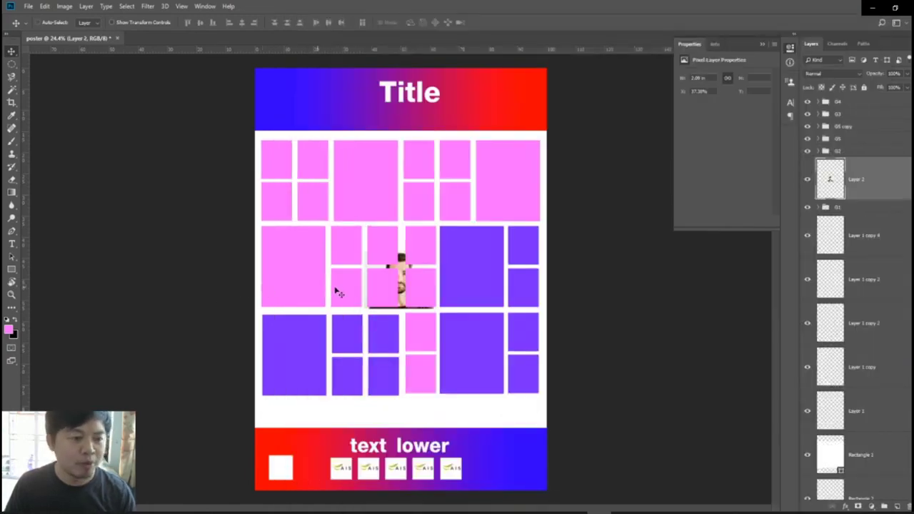
drag(865, 194, 870, 120)
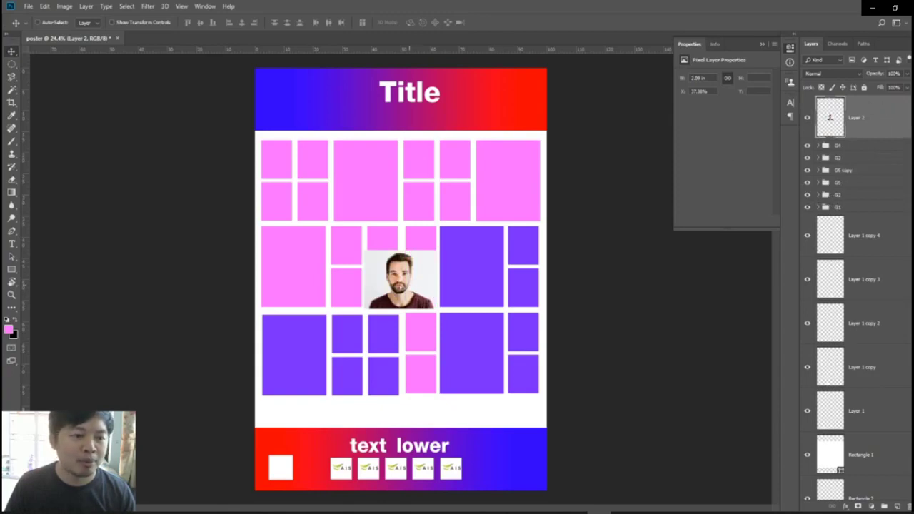
mouse_move(408, 288)
mouse_down()
mouse_move(477, 265)
mouse_move(534, 303)
mouse_move(489, 279)
mouse_move(506, 275)
mouse_up()
key(ctrl+t)
key(Return)
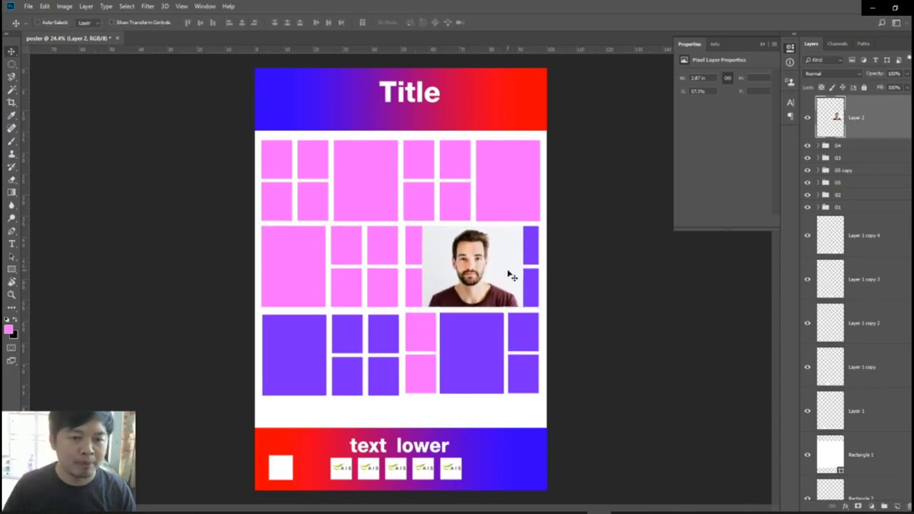
drag(874, 73, 861, 81)
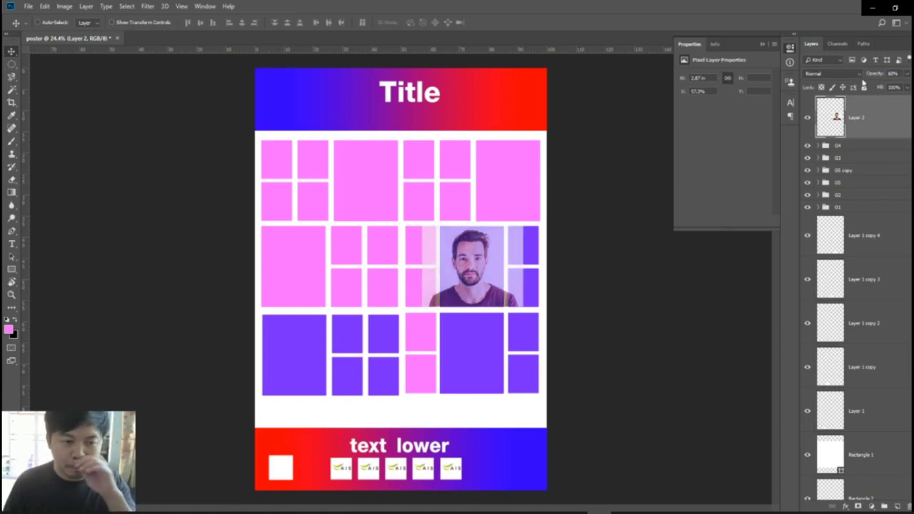
drag(865, 81, 884, 79)
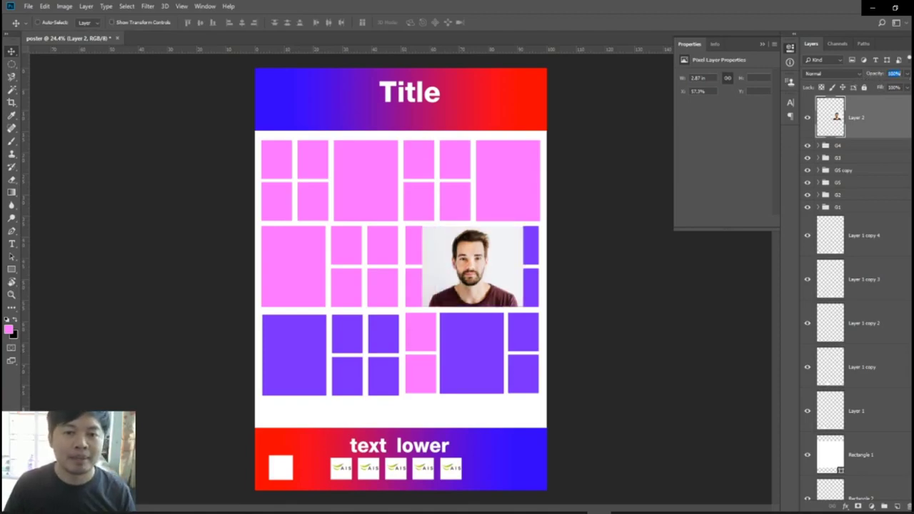
mouse_move(495, 245)
mouse_down()
mouse_move(480, 312)
mouse_move(493, 313)
mouse_up()
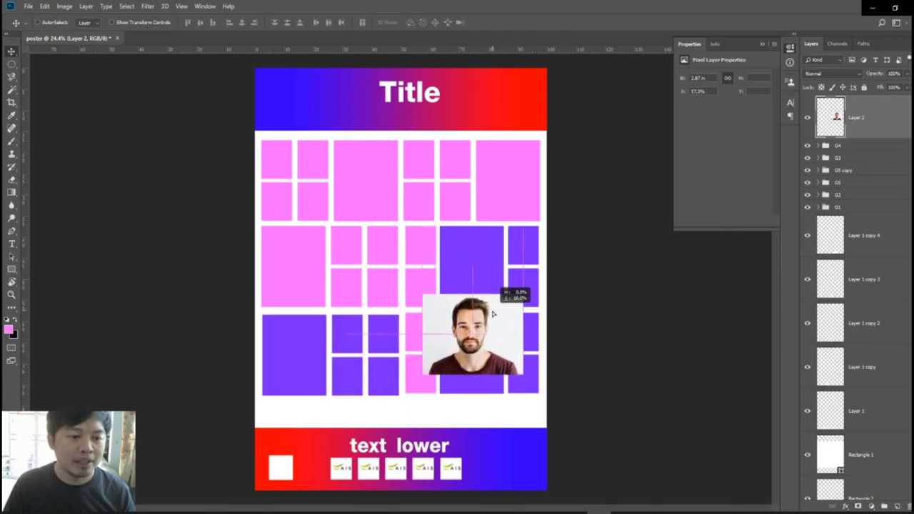
Make Rectangle 3 the active layer and load the large purple tile's outline as a selection.
right_click(475, 245)
click(504, 256)
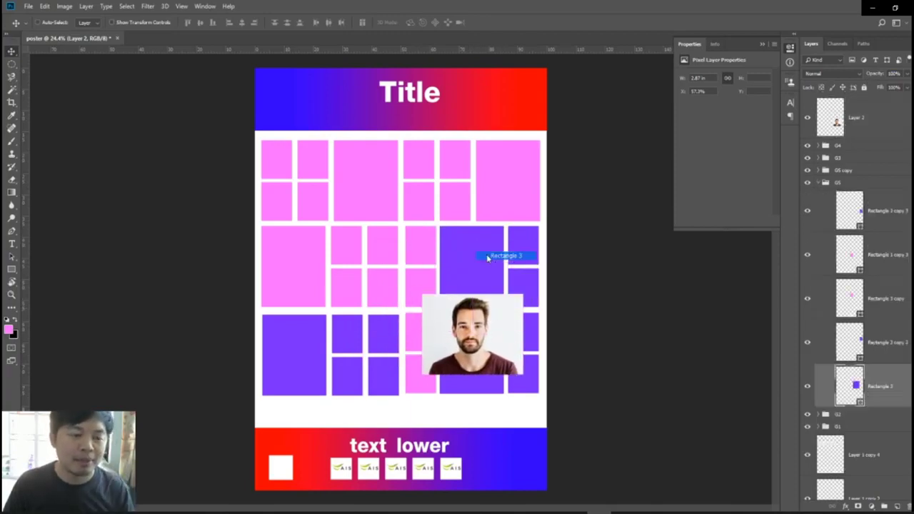
right_click(481, 250)
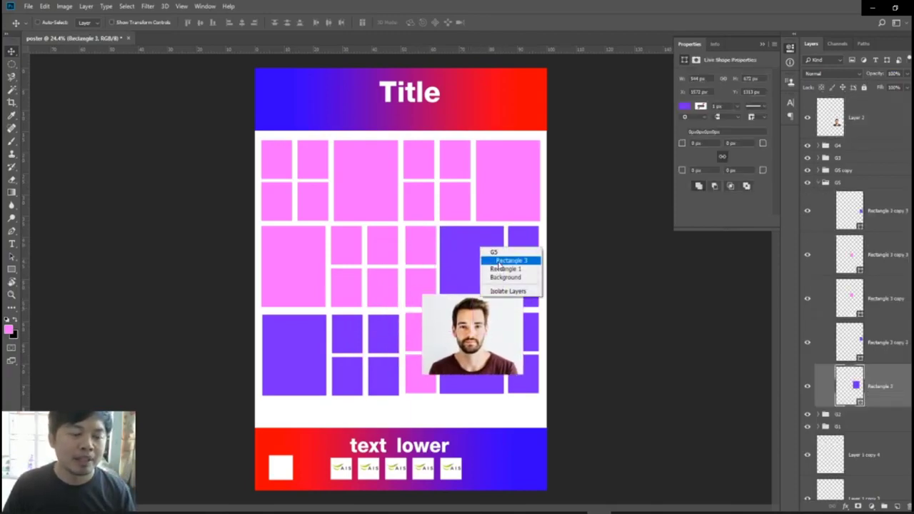
click(498, 261)
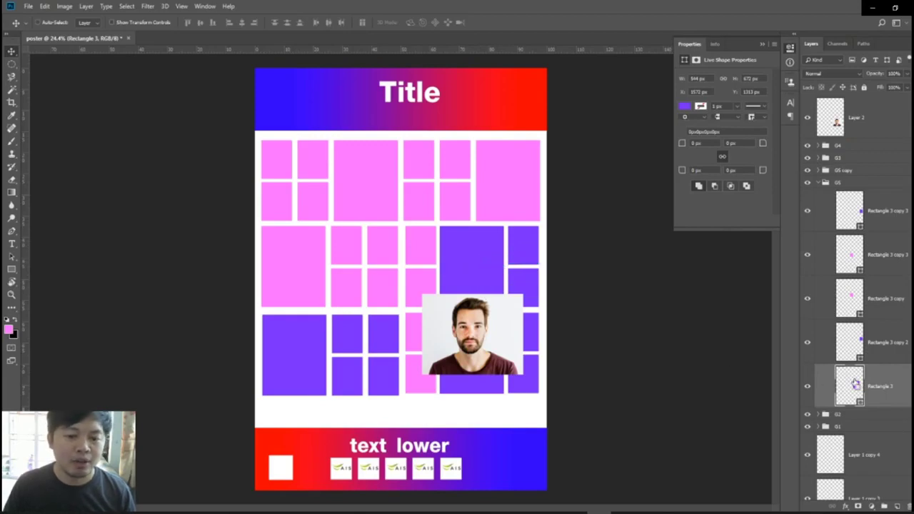
key(ctrl)
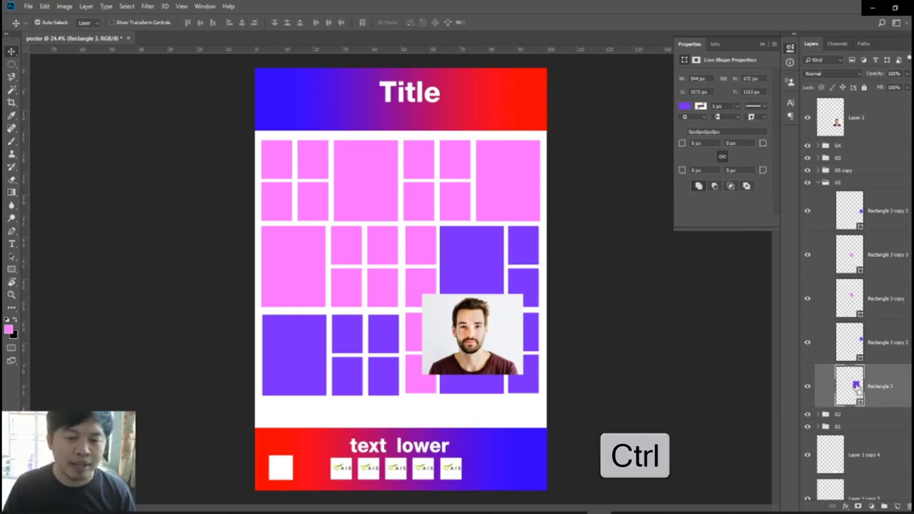
ctrl+click(856, 385)
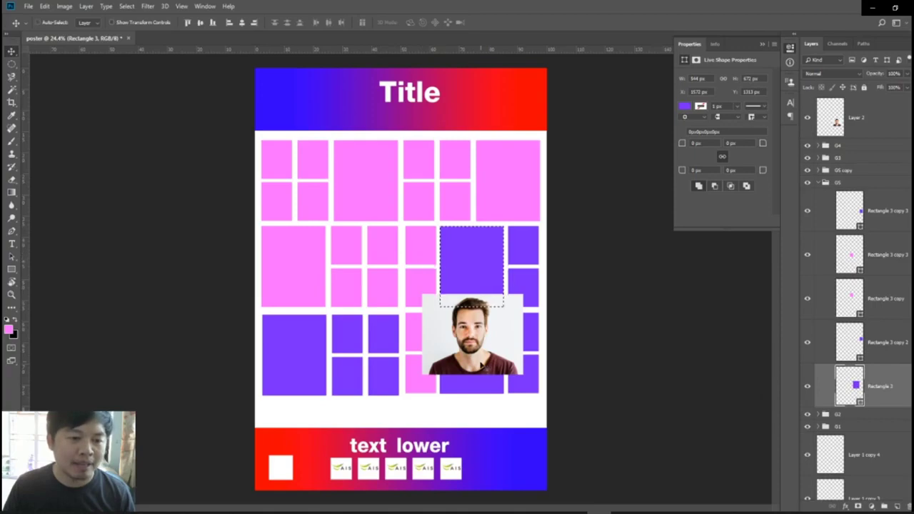
drag(471, 242, 493, 307)
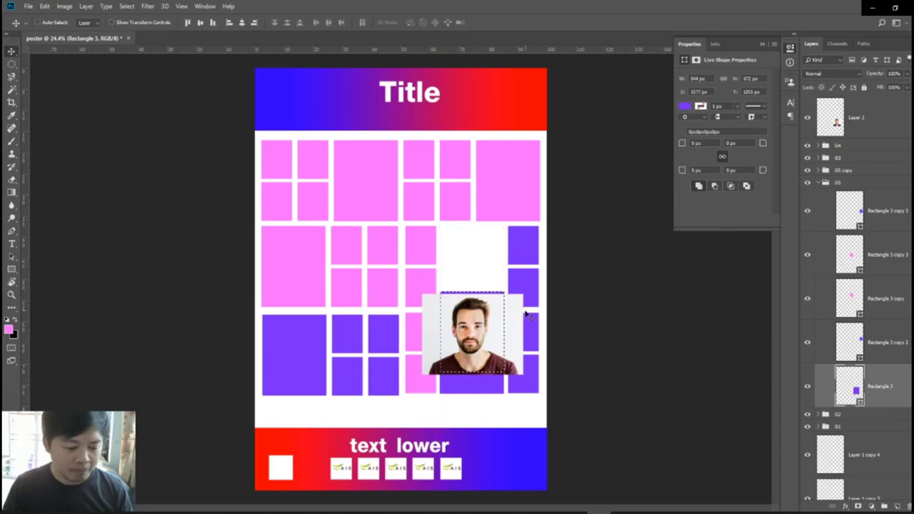
key(ctrl+z)
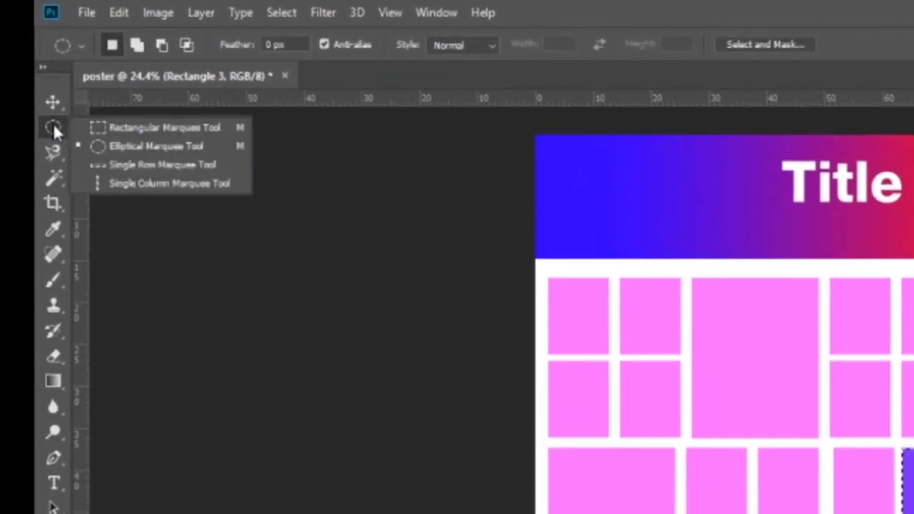
Move the tile-shaped selection onto the portrait and delete everything outside it on Layer 2.
click(53, 123)
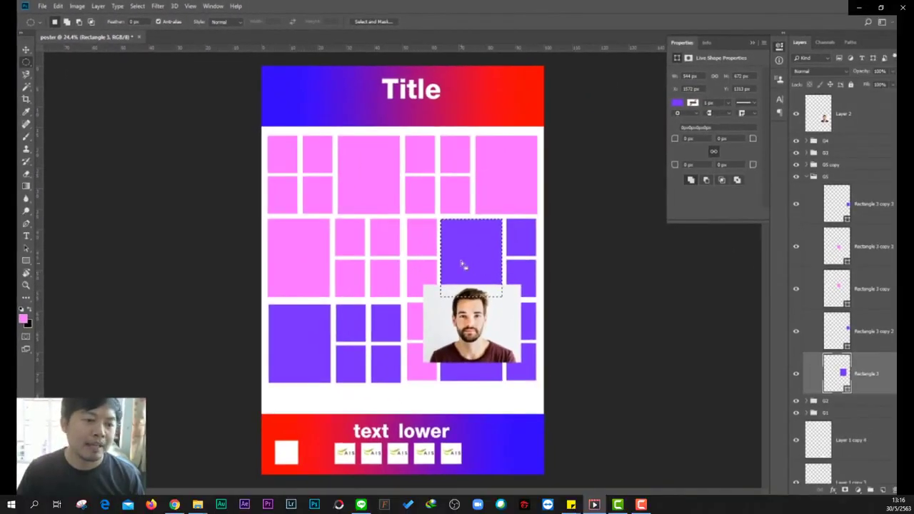
drag(465, 265, 472, 314)
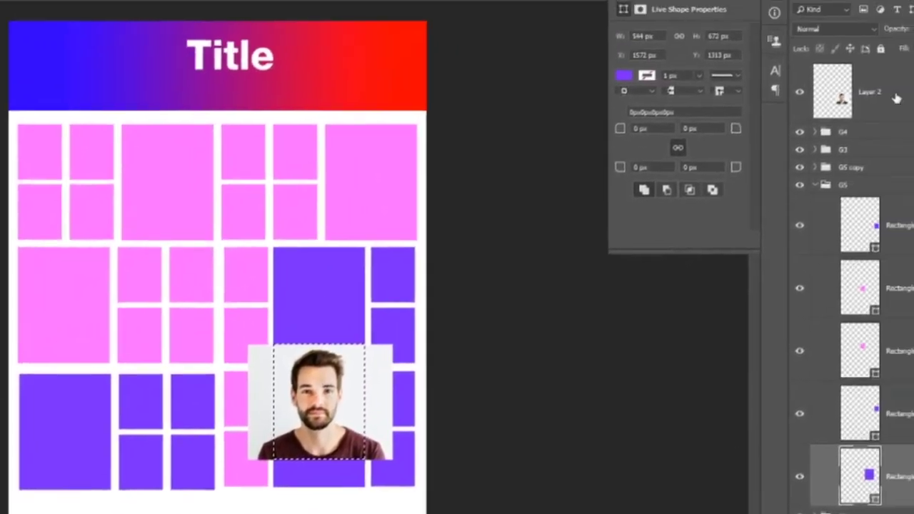
click(895, 98)
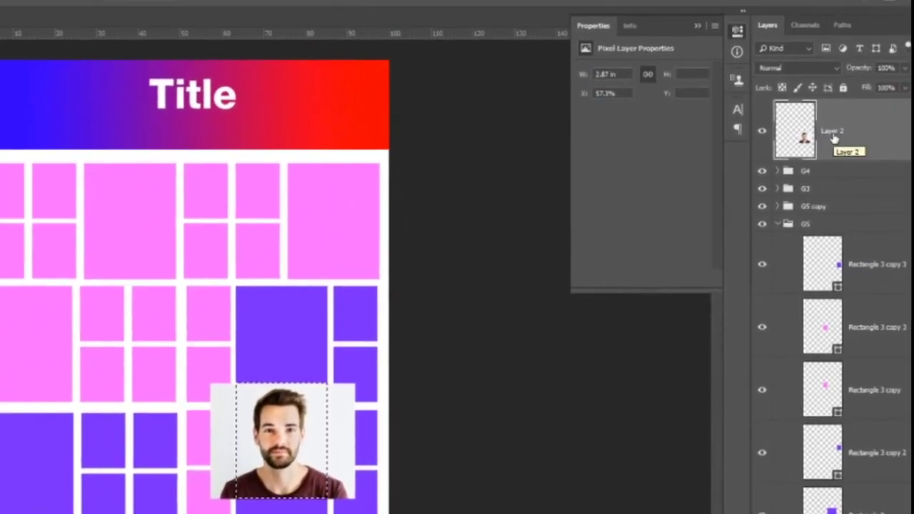
click(137, 5)
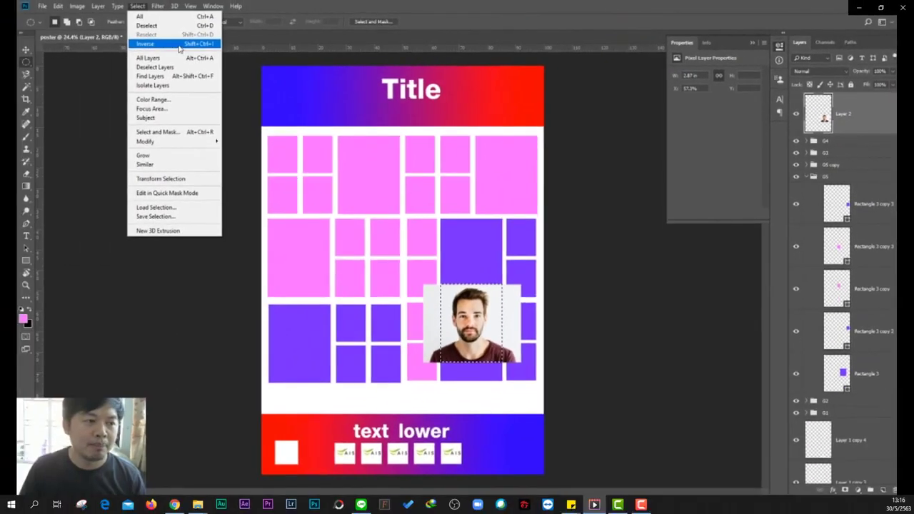
click(209, 45)
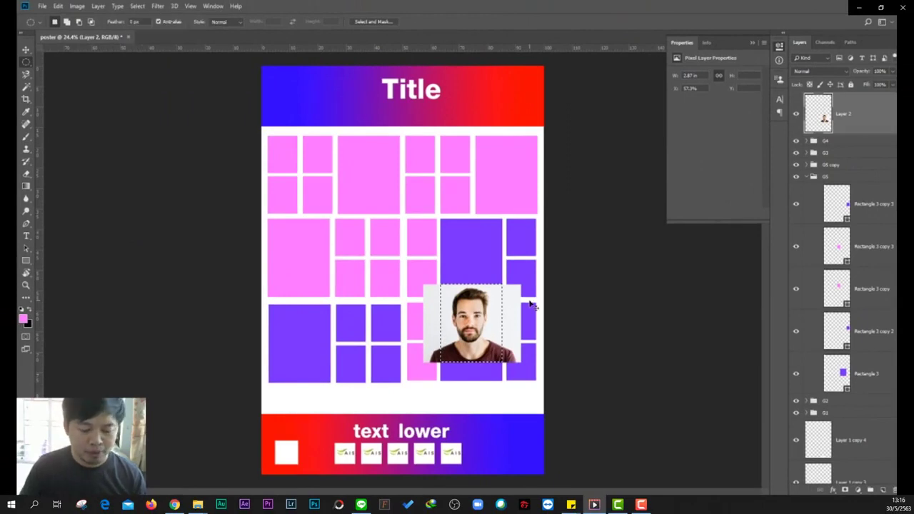
key(ctrl+shift+i)
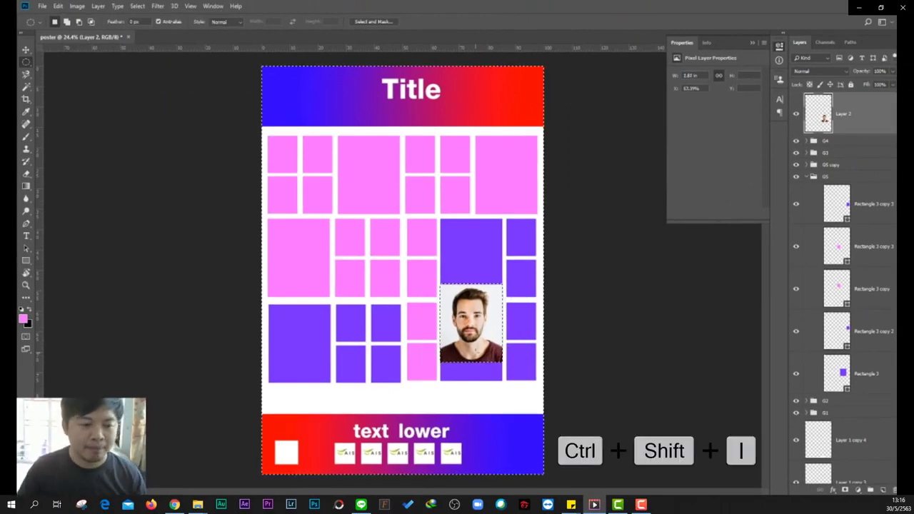
key(Delete)
key(ctrl+d)
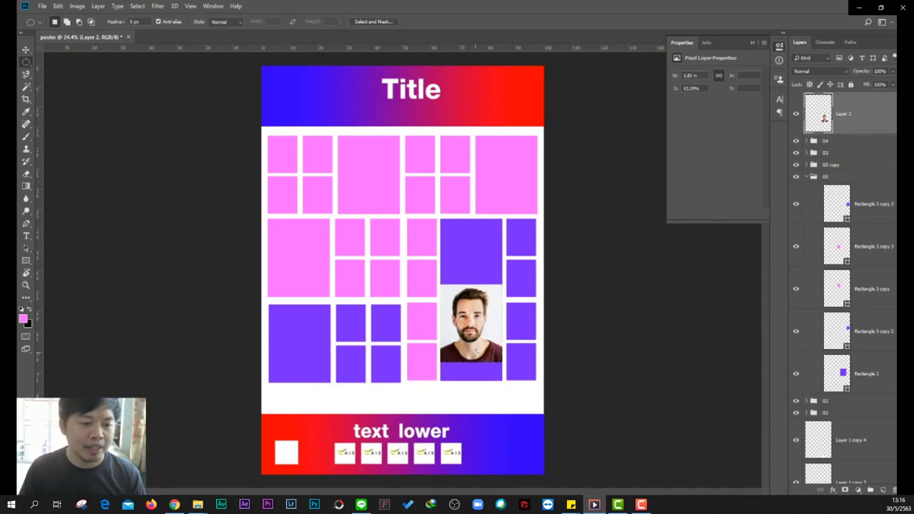
key(ctrl+d)
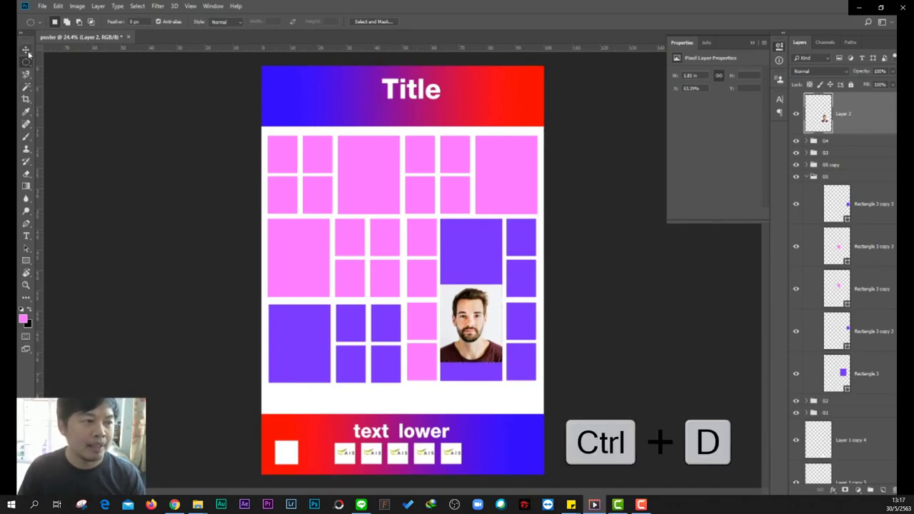
Move the trimmed portrait up onto the large purple tile.
click(25, 50)
drag(482, 329, 479, 263)
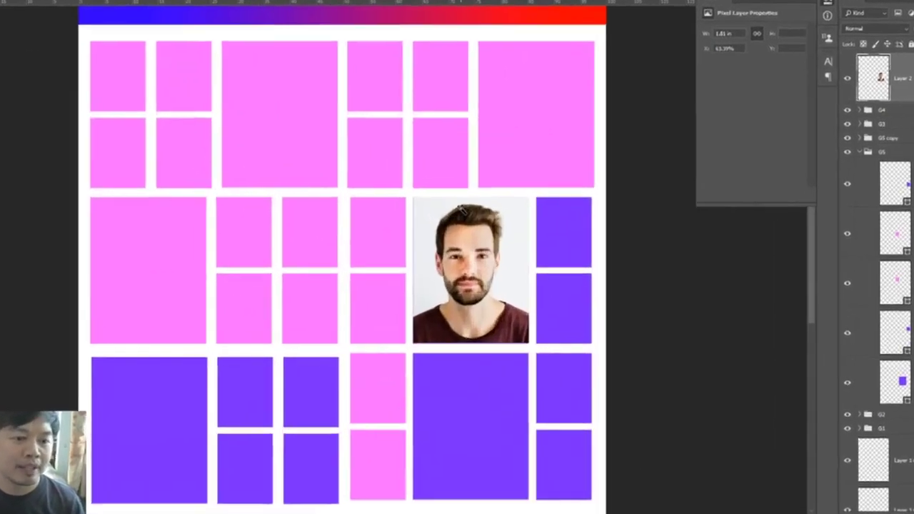
key(Delete)
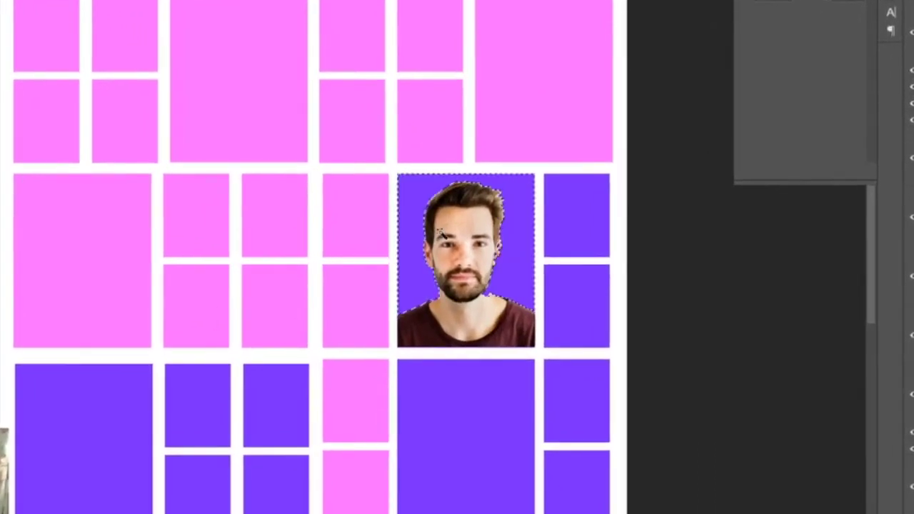
key(ctrl+d)
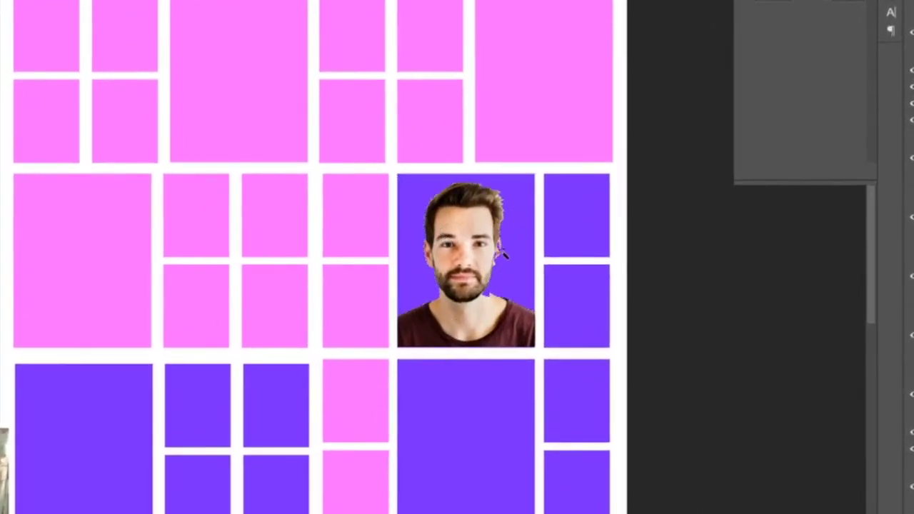
click(502, 274)
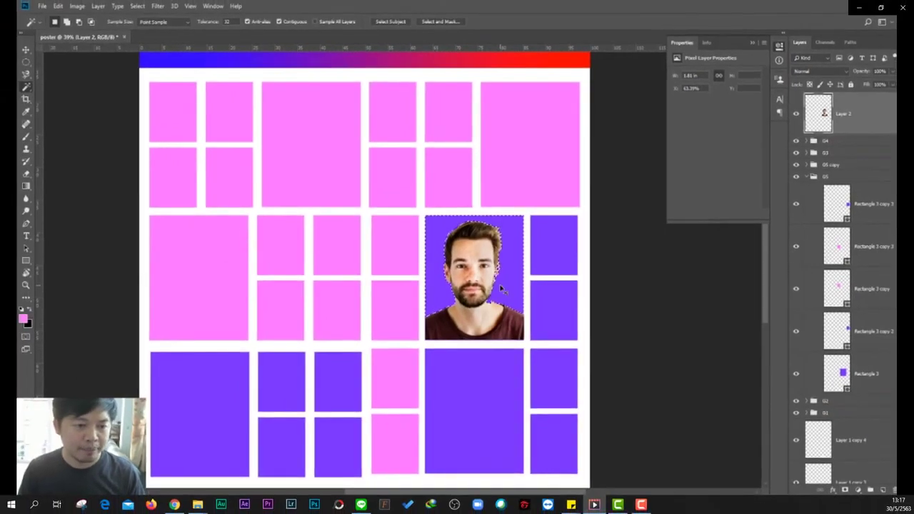
key(ctrl+z)
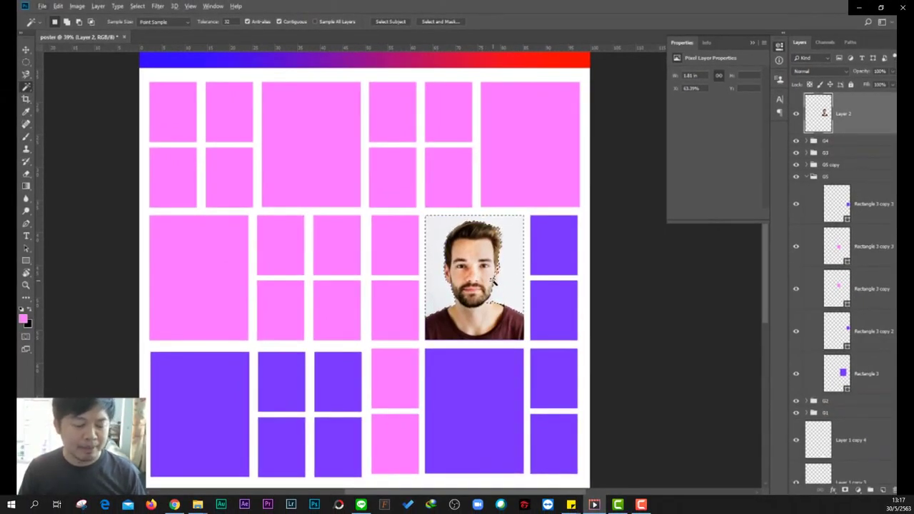
Quick-select the man, invert, and fill the background around him with purple.
scroll(502, 286, up, 2)
scroll(494, 283, up, 1)
right_click(26, 87)
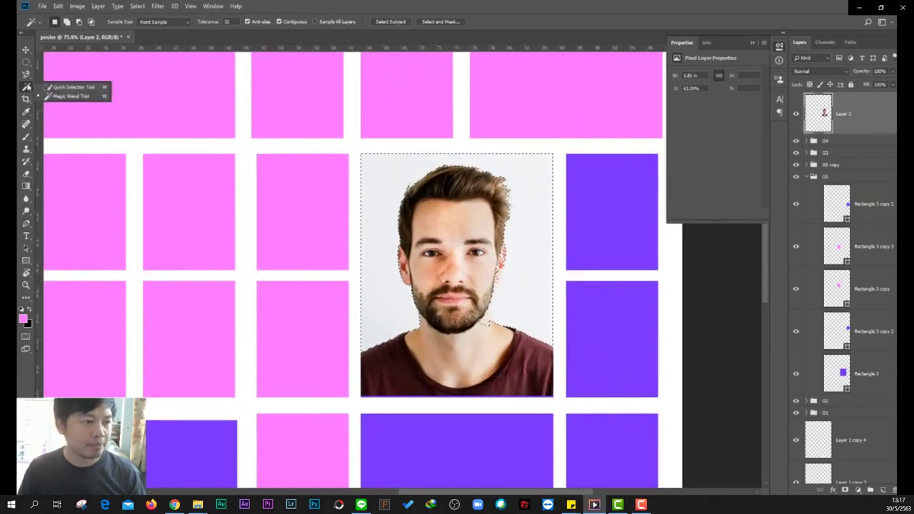
click(72, 88)
key(ctrl+d)
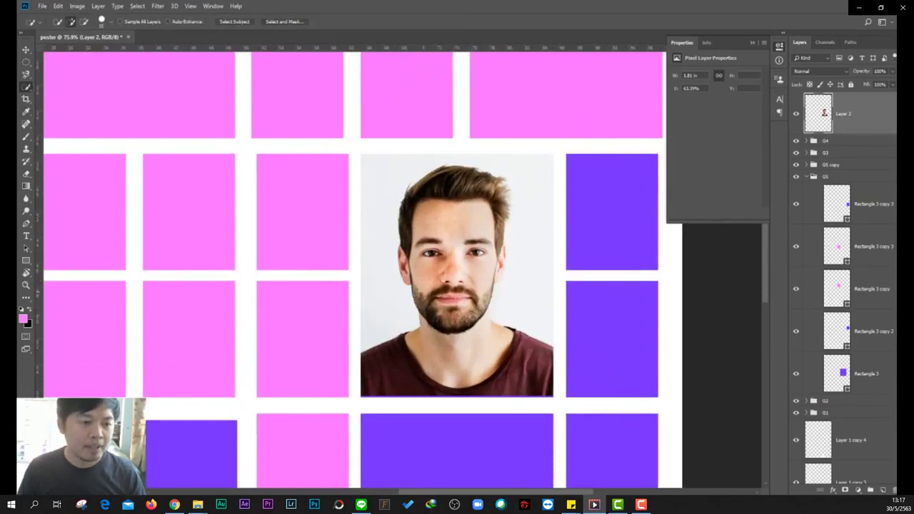
drag(463, 210, 531, 379)
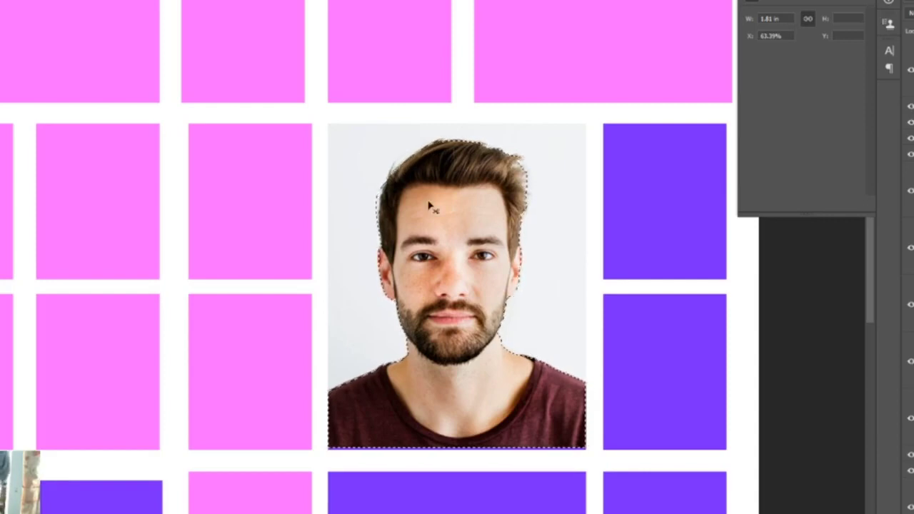
key(ctrl+shift+i)
key(Delete)
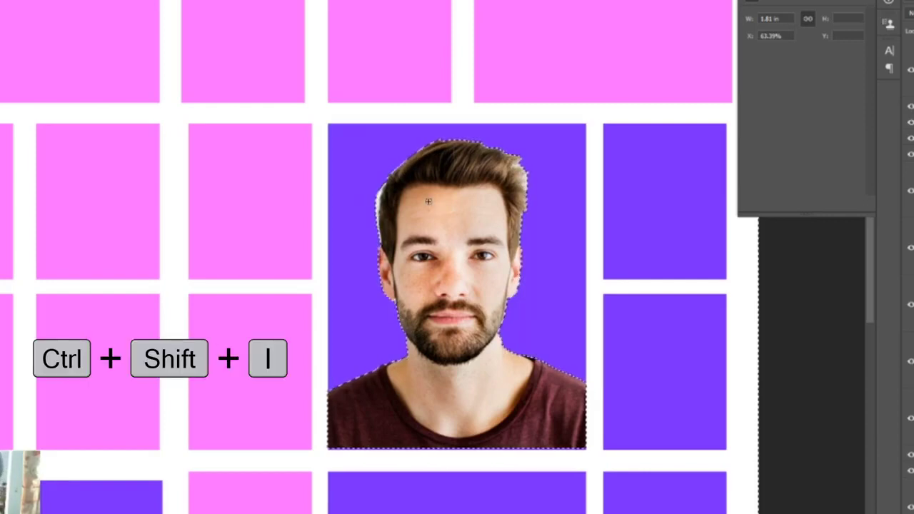
scroll(432, 207, down, 2)
scroll(432, 207, up, 6)
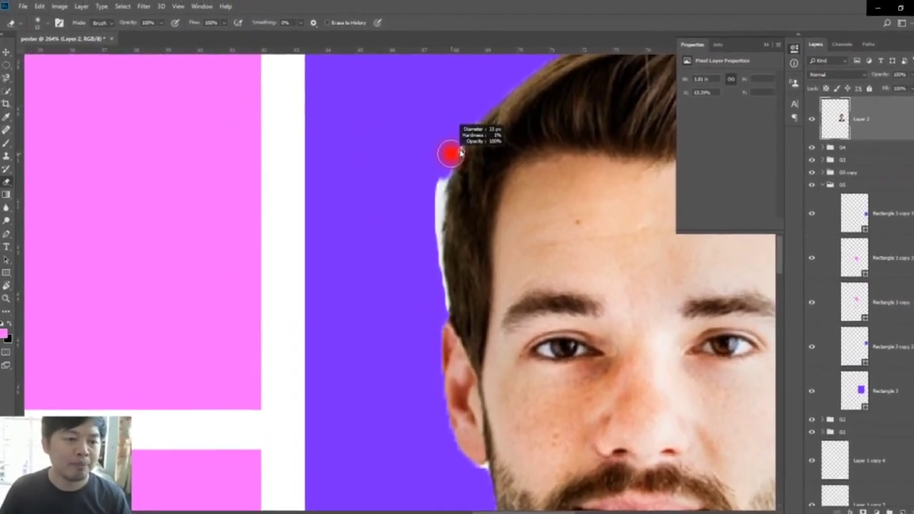
Erase the white fringe along the bearded man's hair, resizing the eraser brush as needed.
mouse_move(464, 140)
mouse_down()
mouse_move(434, 297)
mouse_move(430, 228)
mouse_up()
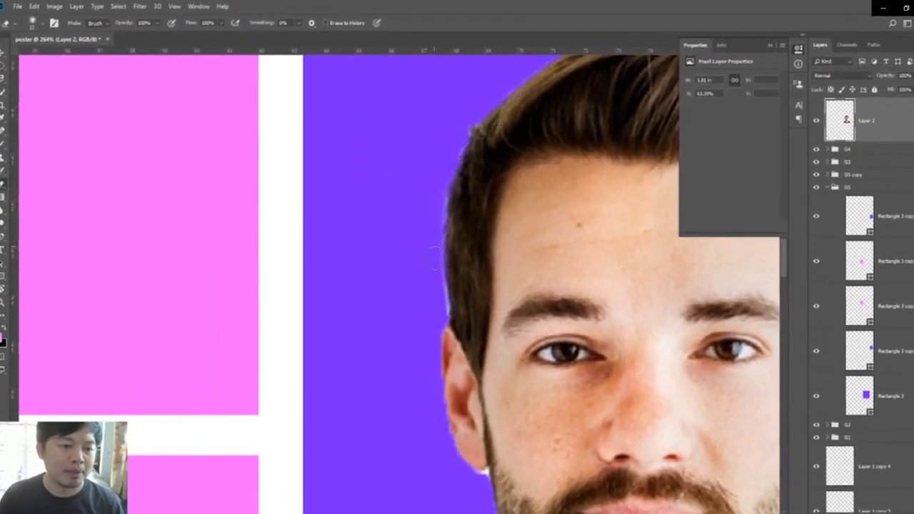
alt+scroll(411, 235, down, 5)
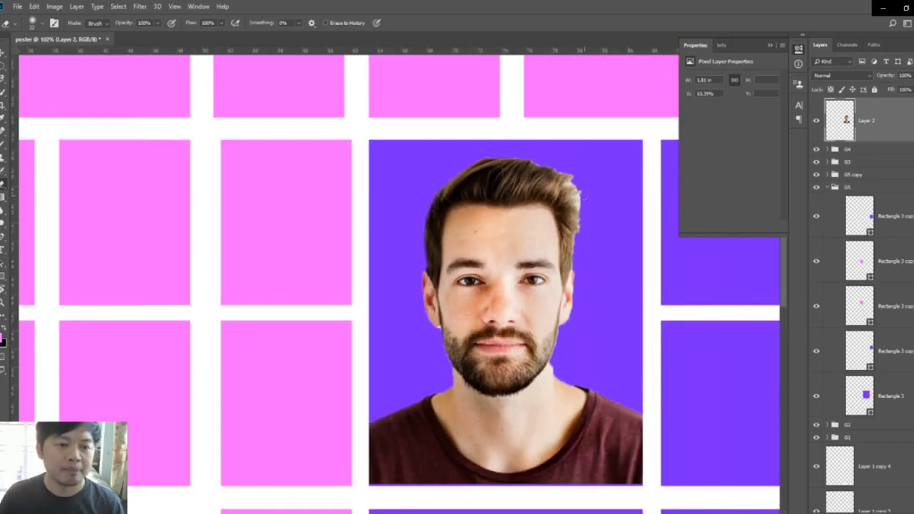
alt+scroll(580, 194, up, 2)
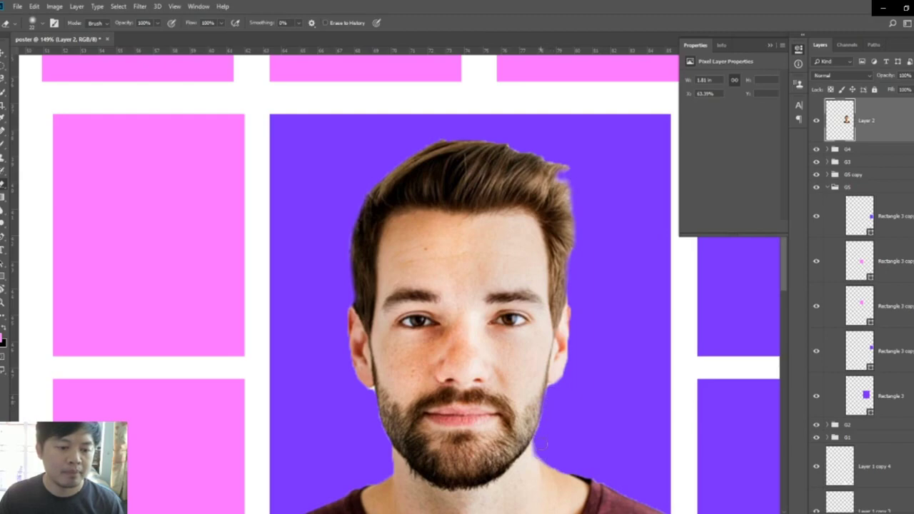
alt+right_click(368, 395)
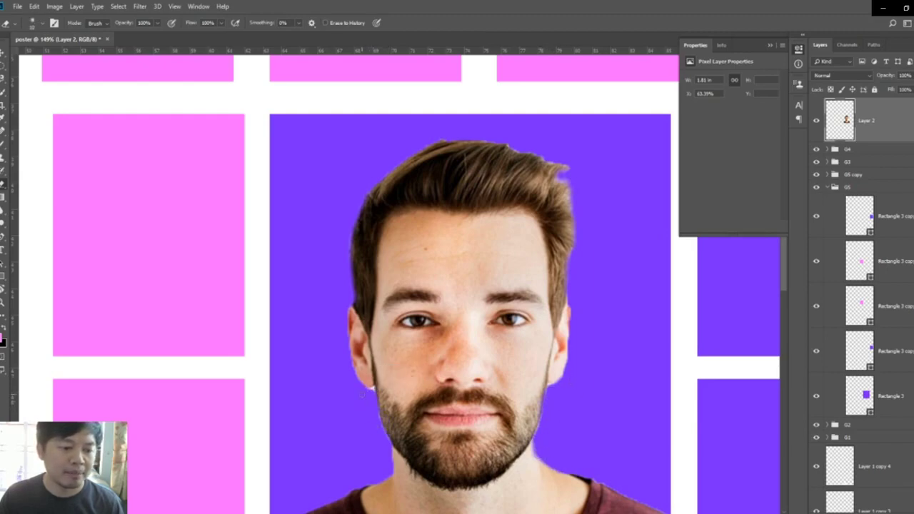
scroll(428, 322, down, 5)
scroll(428, 321, up, 2)
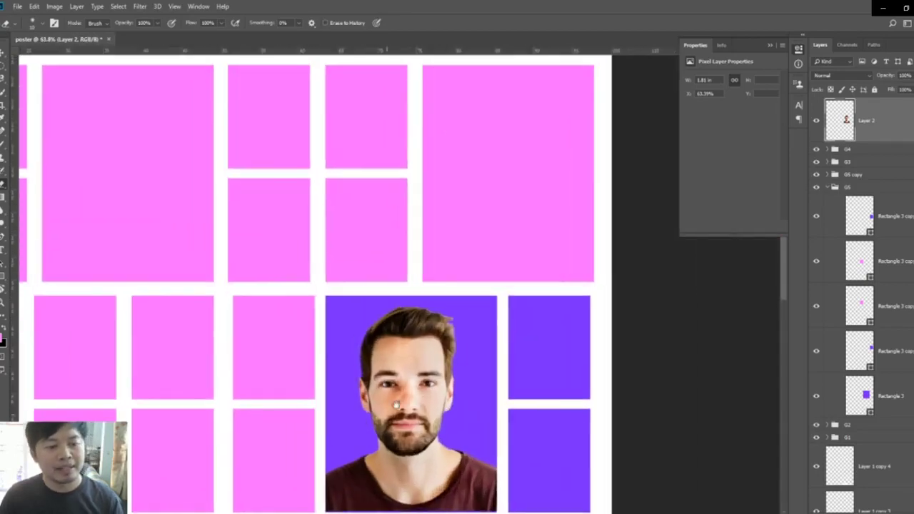
scroll(428, 321, up, 2)
key(alt+Tab)
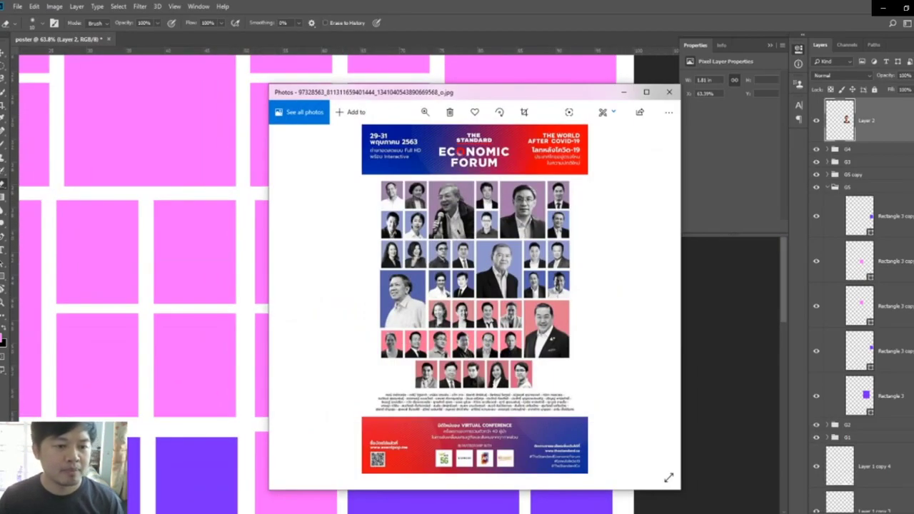
key(alt+Tab)
scroll(546, 272, down, 2)
scroll(546, 272, down, 2)
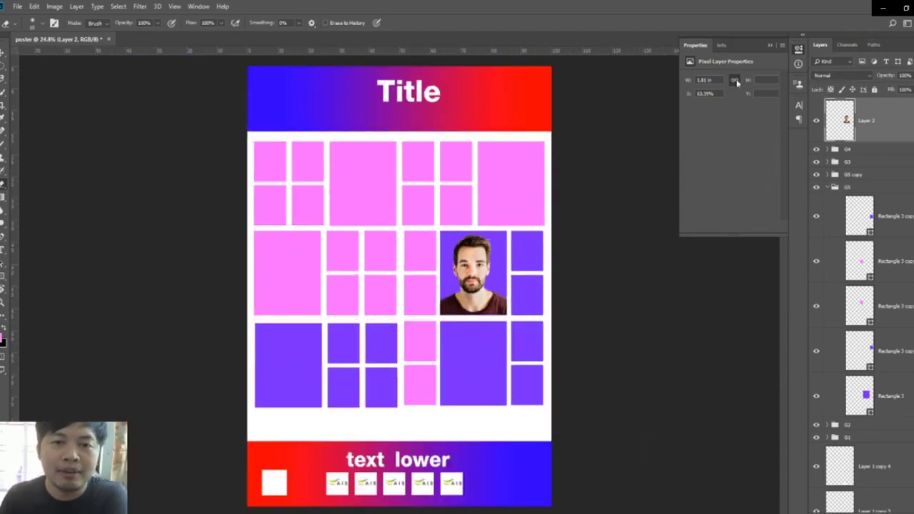
Add a Black & White adjustment layer clipped to the bearded man's portrait.
click(198, 7)
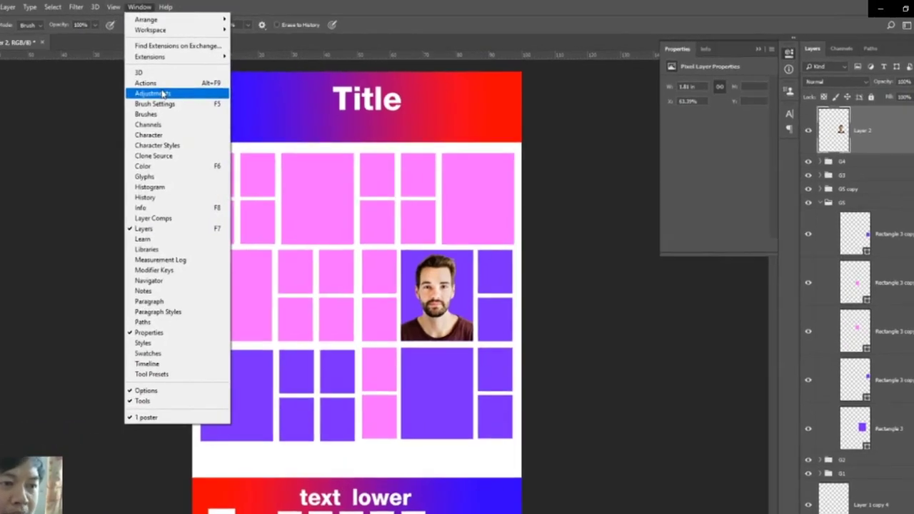
click(210, 85)
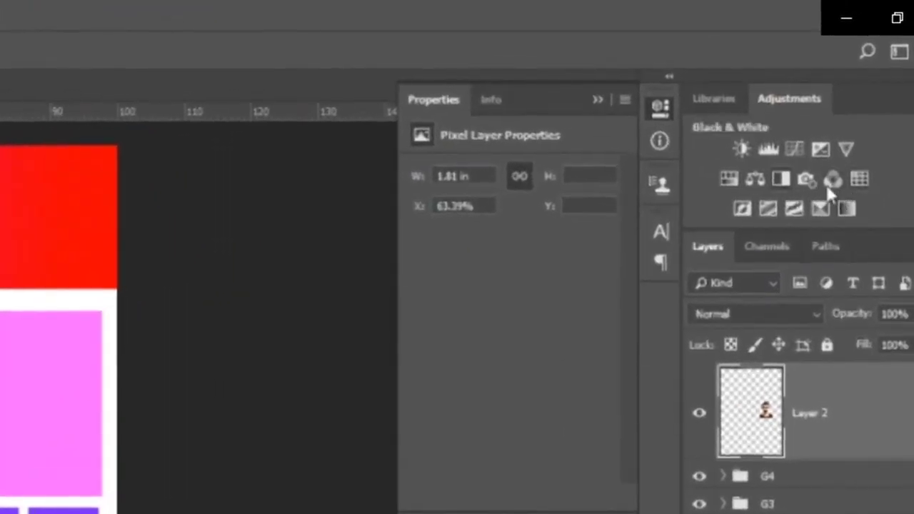
click(781, 180)
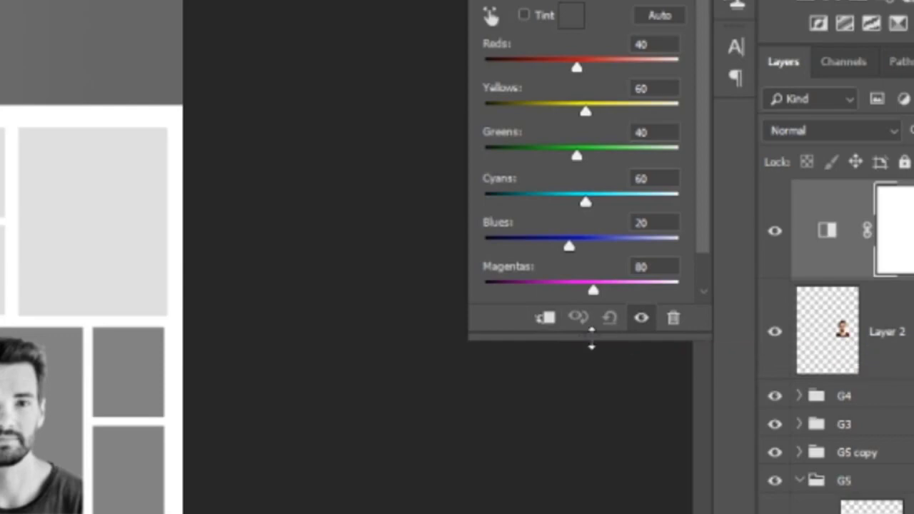
click(545, 317)
Copy the smiling man's photo from the browser and paste it into the poster.
key(alt+Tab)
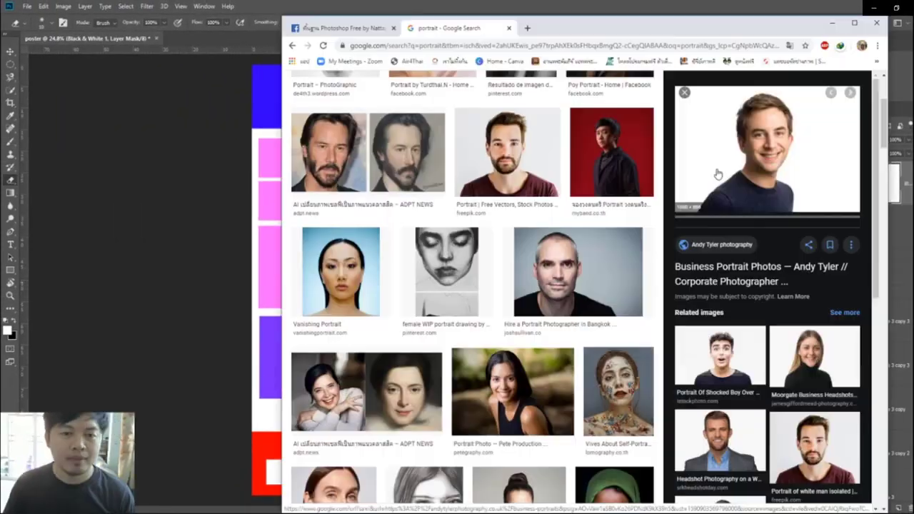
right_click(740, 152)
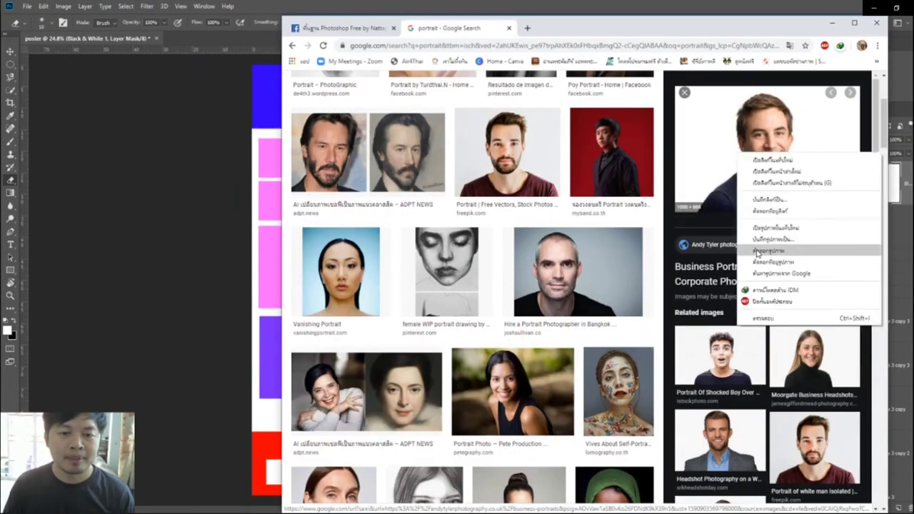
click(756, 248)
key(alt+Tab)
key(ctrl+v)
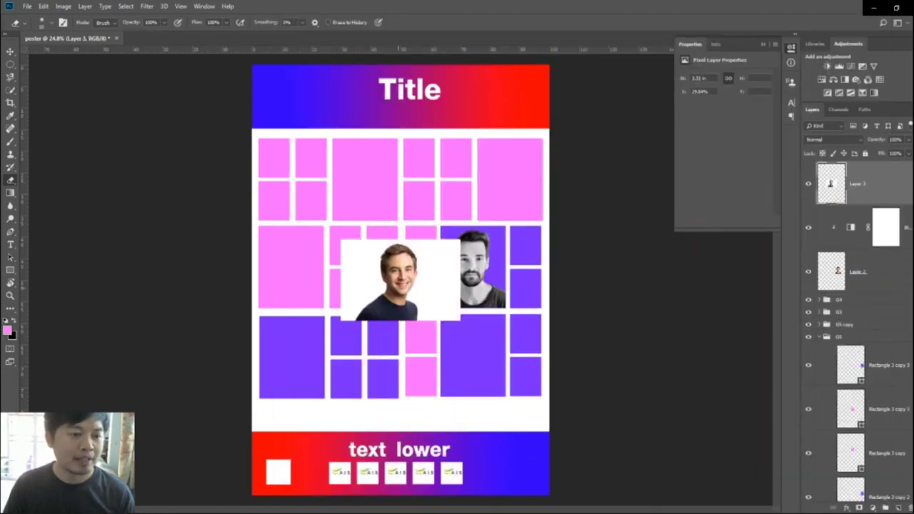
Pick Layer 3 and shift the smiling man's photo to the left.
key(v)
right_click(388, 261)
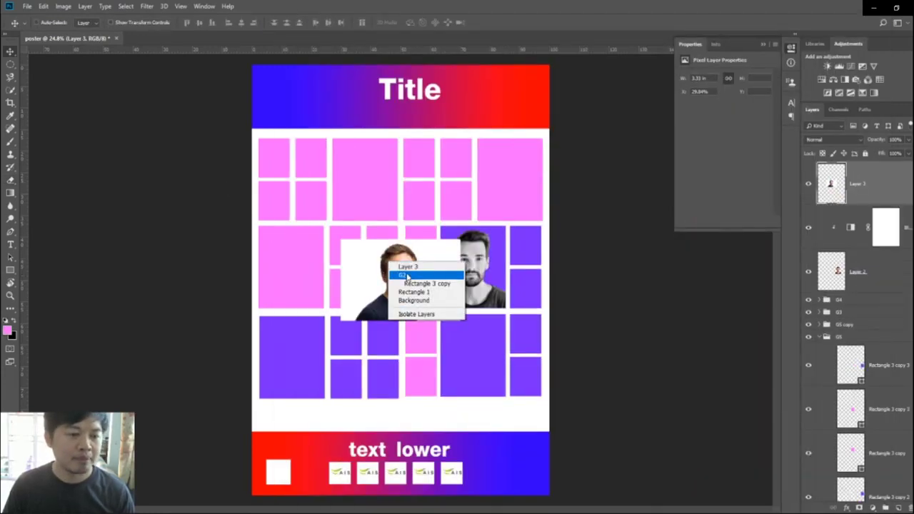
click(424, 278)
mouse_move(389, 264)
mouse_down()
mouse_move(343, 254)
mouse_move(360, 252)
mouse_up()
right_click(412, 229)
click(432, 238)
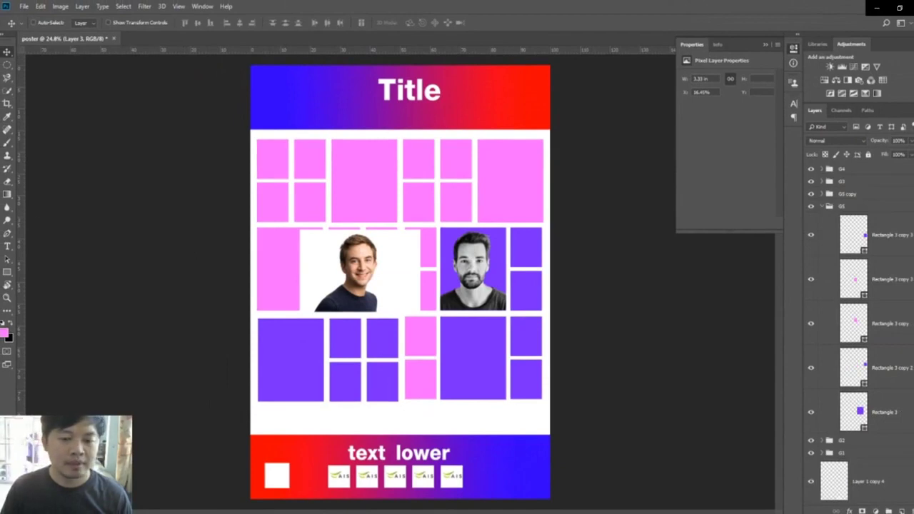
Load the large top-row pink tile's Rectangle 3 outline as a selection.
click(857, 411)
right_click(361, 165)
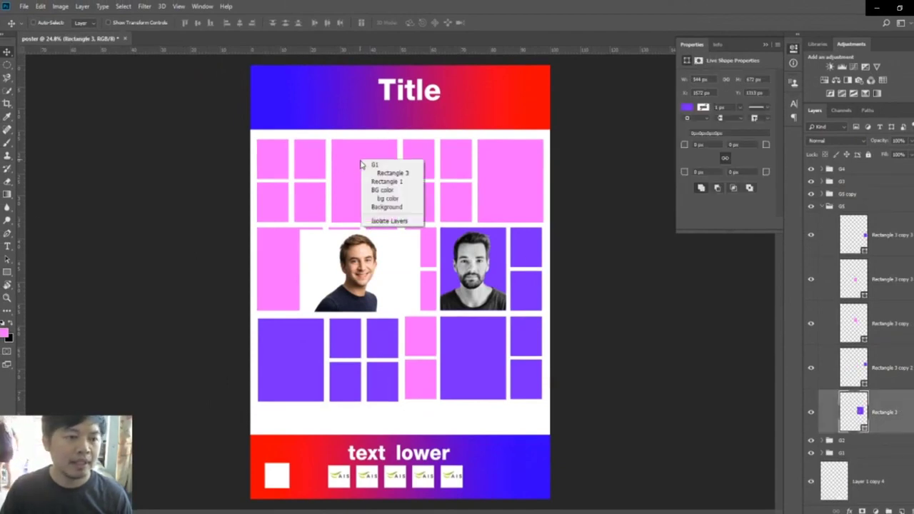
click(386, 173)
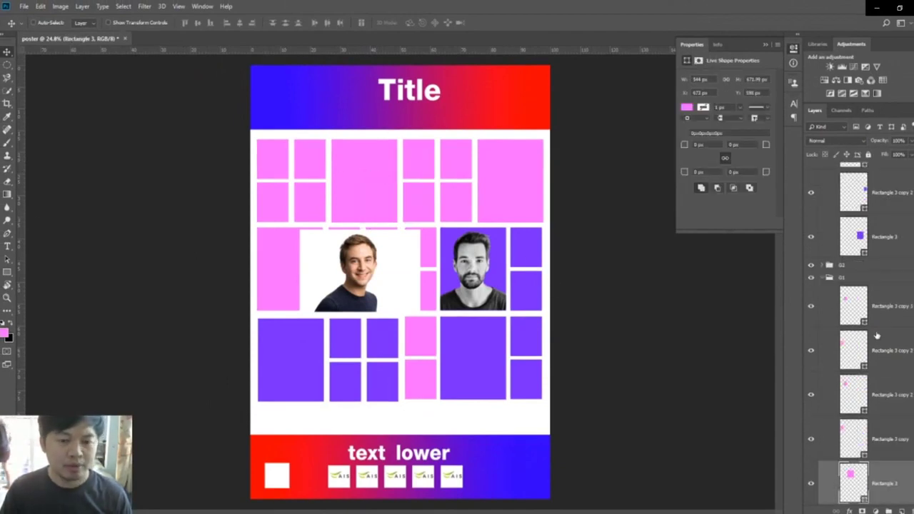
scroll(876, 336, down, 3)
scroll(861, 305, down, 2)
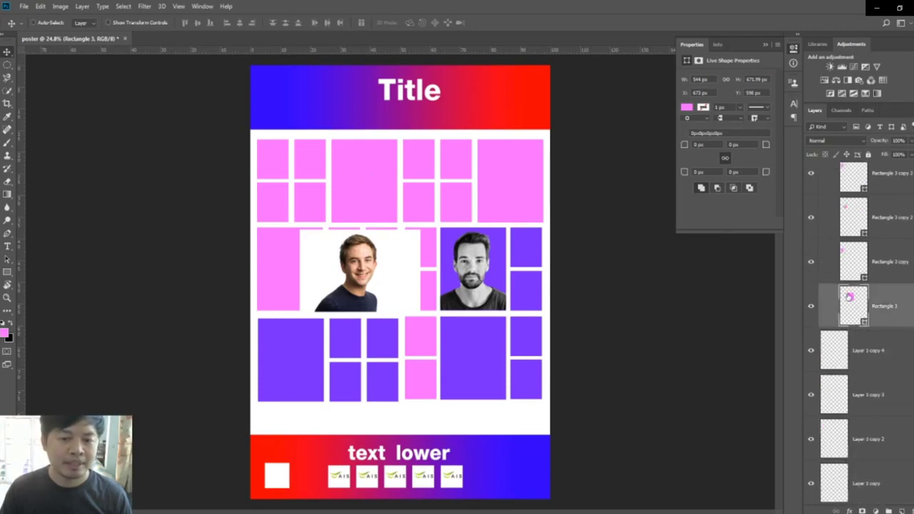
ctrl+click(854, 307)
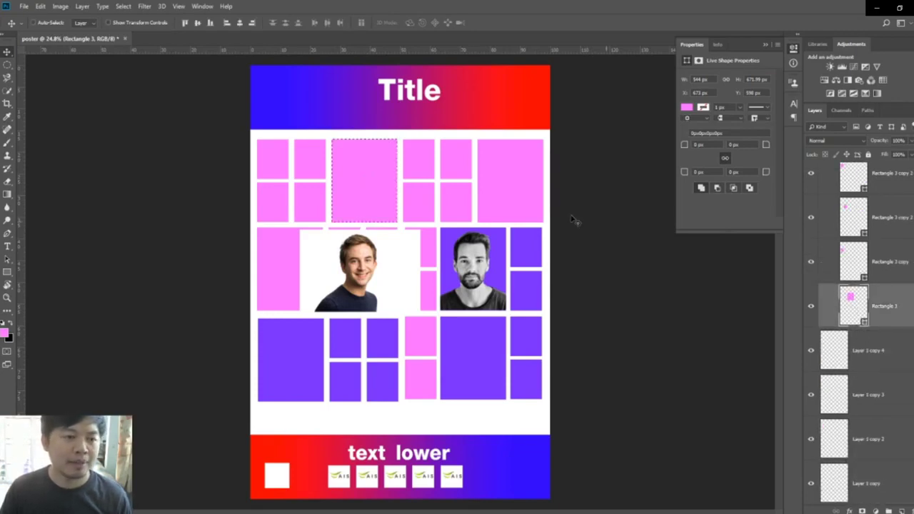
Position the tile-shaped selection over the man's face and delete the photo outside it.
click(8, 64)
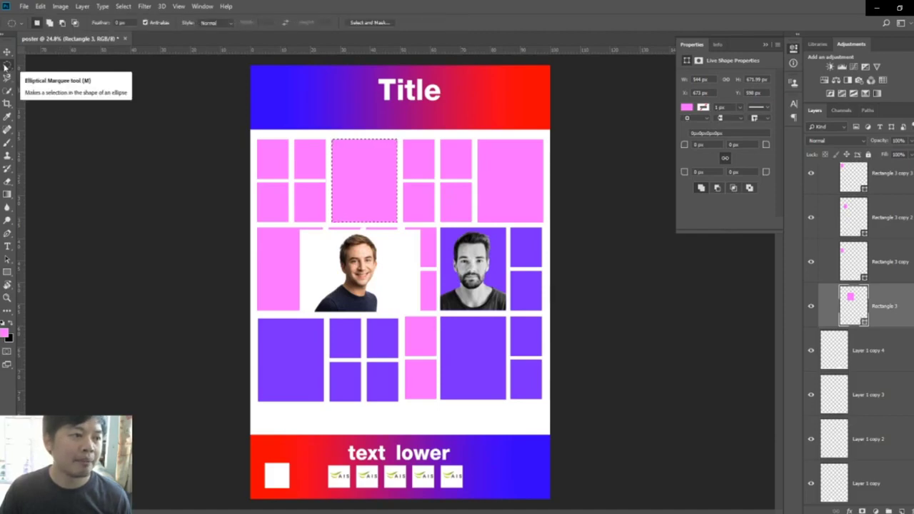
drag(370, 173, 369, 263)
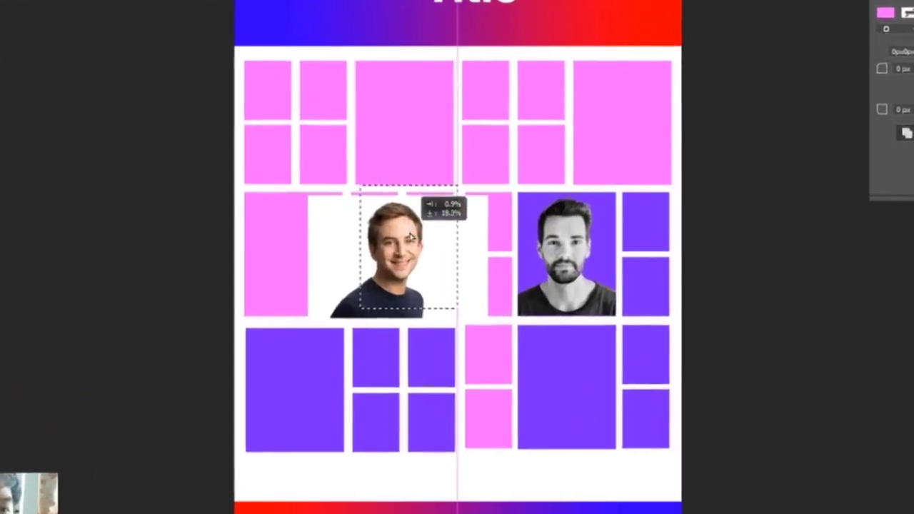
drag(411, 244, 402, 247)
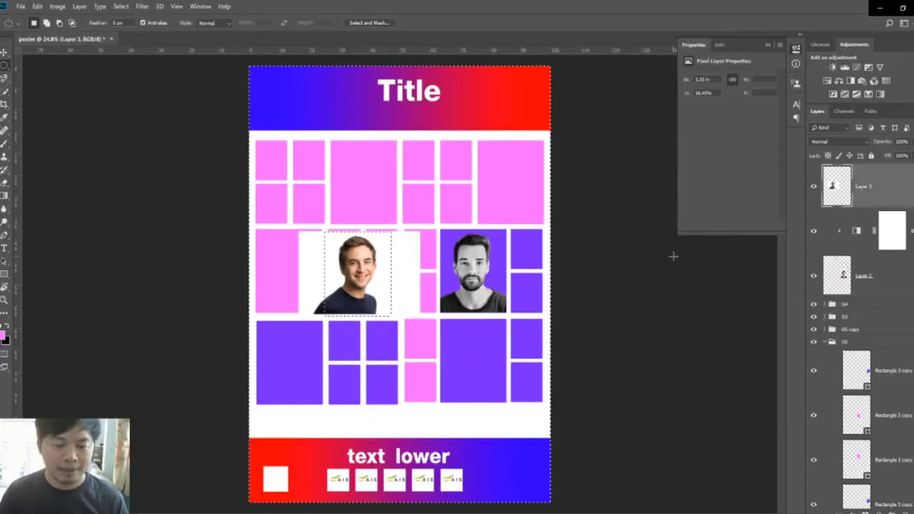
key(Delete)
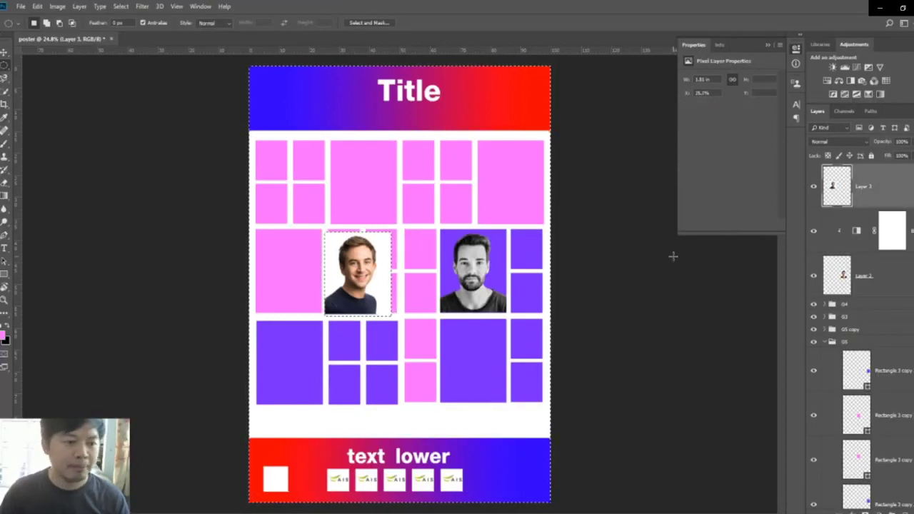
key(ctrl+d)
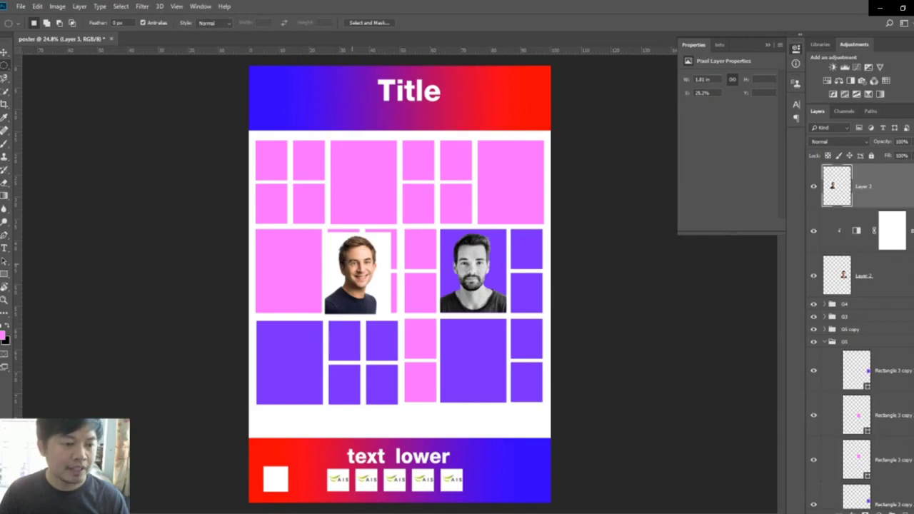
Move the trimmed photo into the large top-row pink tile.
key(v)
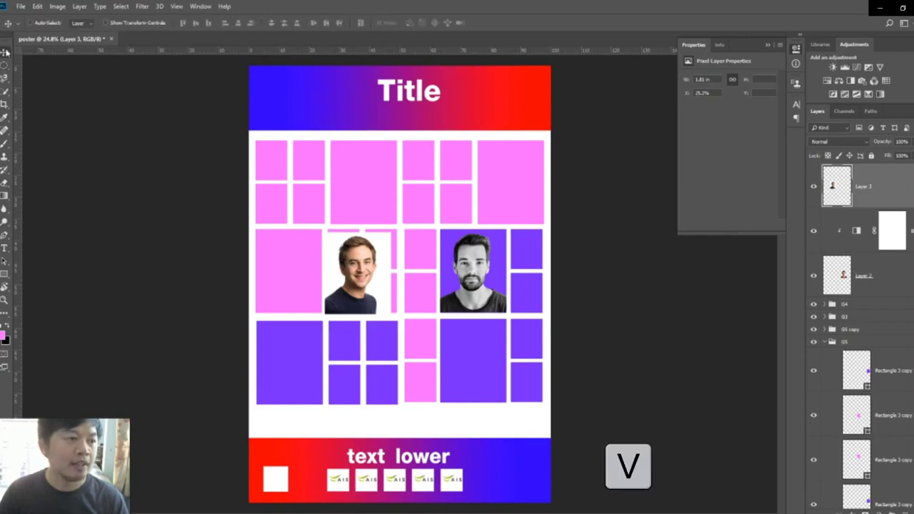
drag(352, 293, 362, 200)
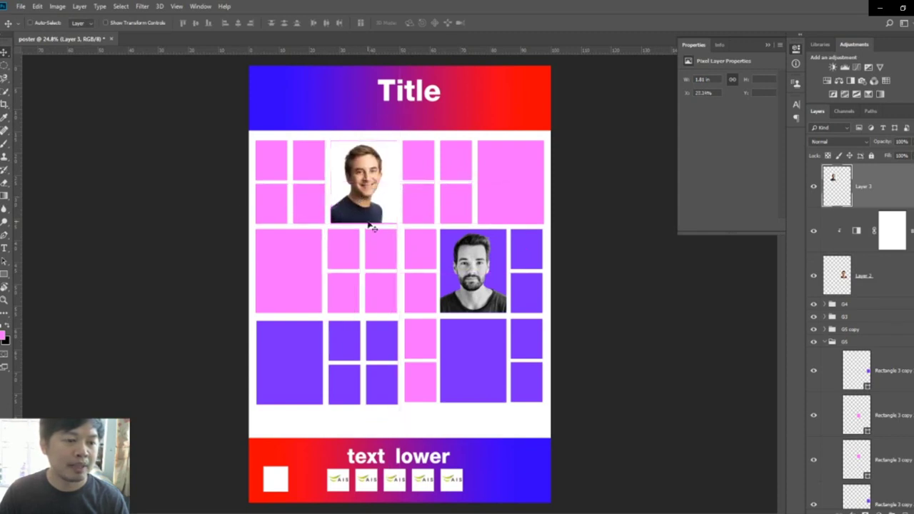
right_click(5, 91)
Quick-select the smiling man, invert, and fill his white backdrop with the pink foreground colour.
click(47, 95)
scroll(356, 175, up, 5)
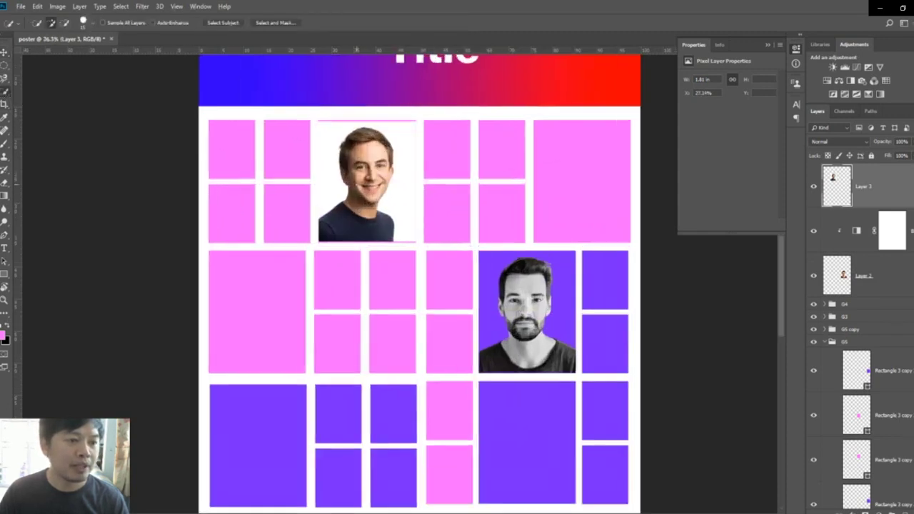
drag(371, 140, 381, 267)
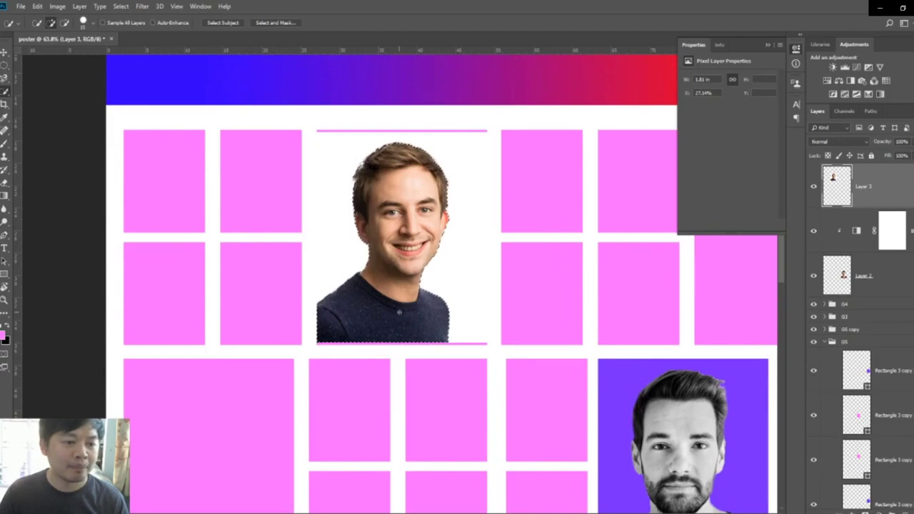
key(ctrl+shift+i)
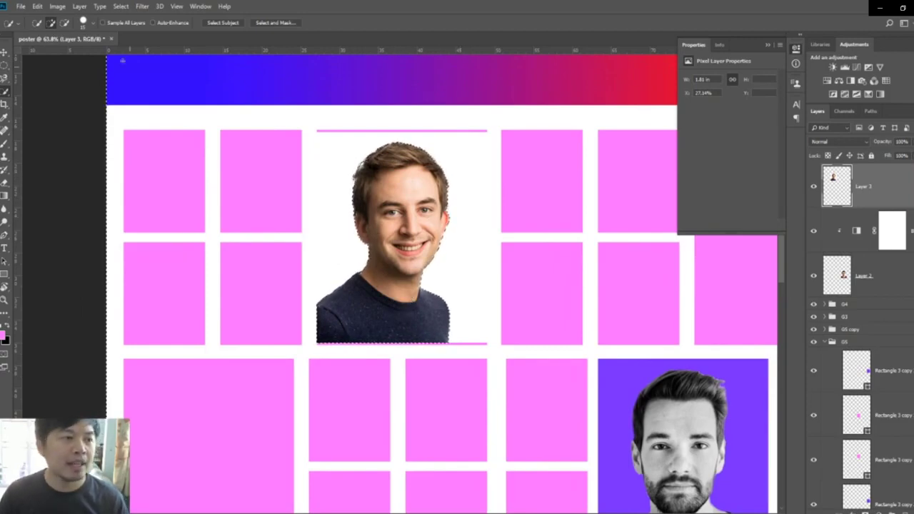
click(121, 6)
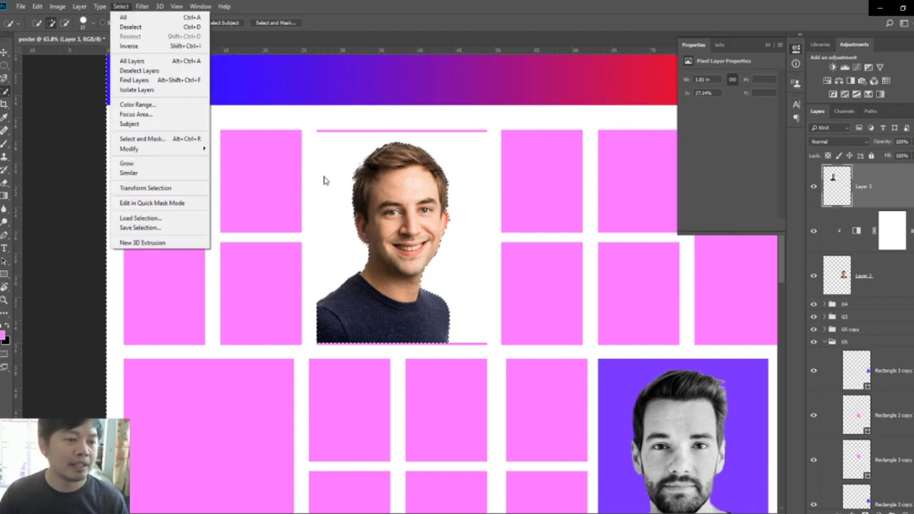
click(340, 209)
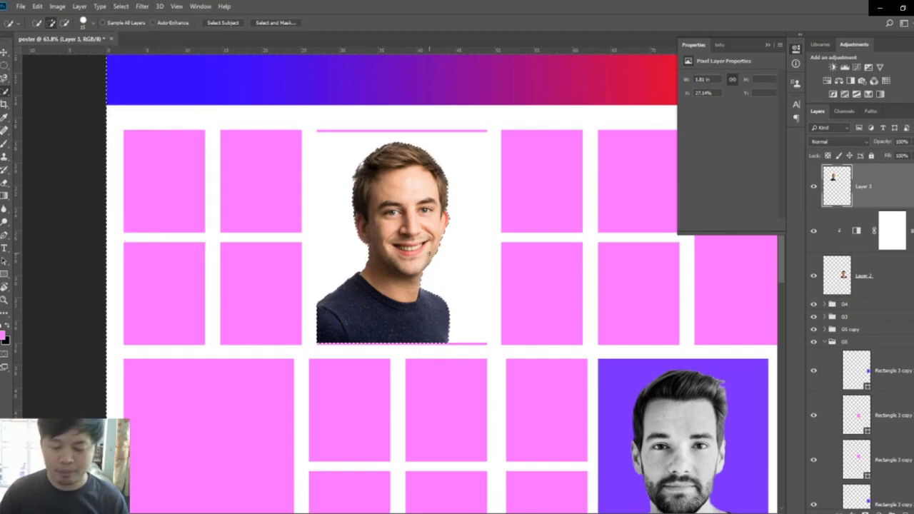
key(alt+BackSpace)
key(ctrl+d)
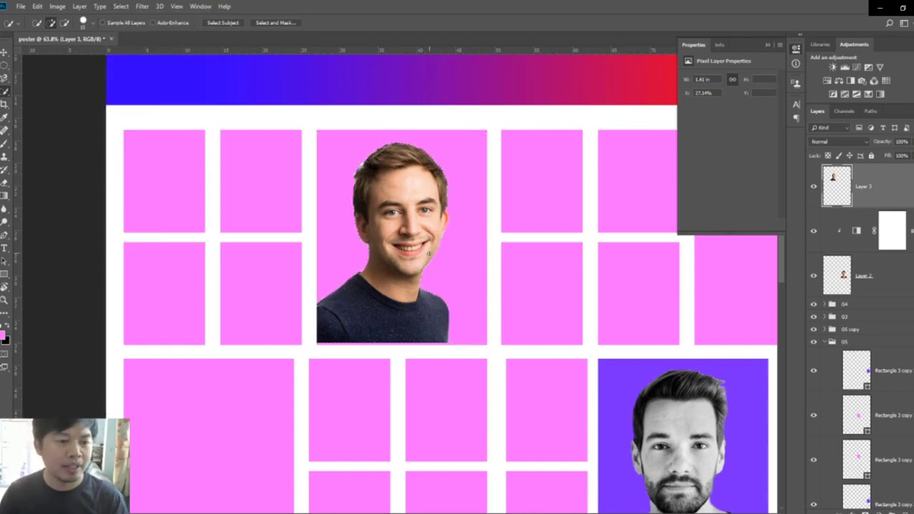
scroll(429, 254, down, 3)
scroll(383, 201, up, 3)
Erase the white fringe around the smiling man's hair and reorder his layer in the stack.
scroll(384, 201, up, 3)
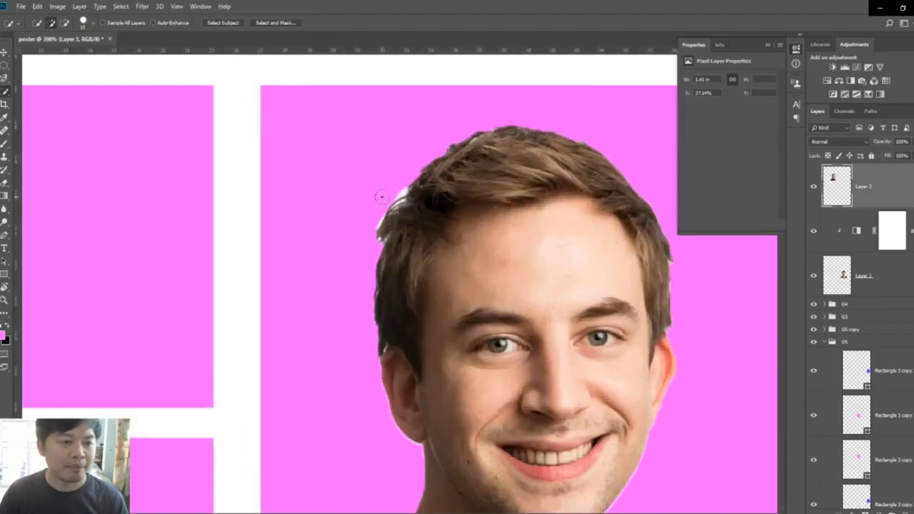
scroll(383, 201, up, 2)
click(6, 187)
click(27, 185)
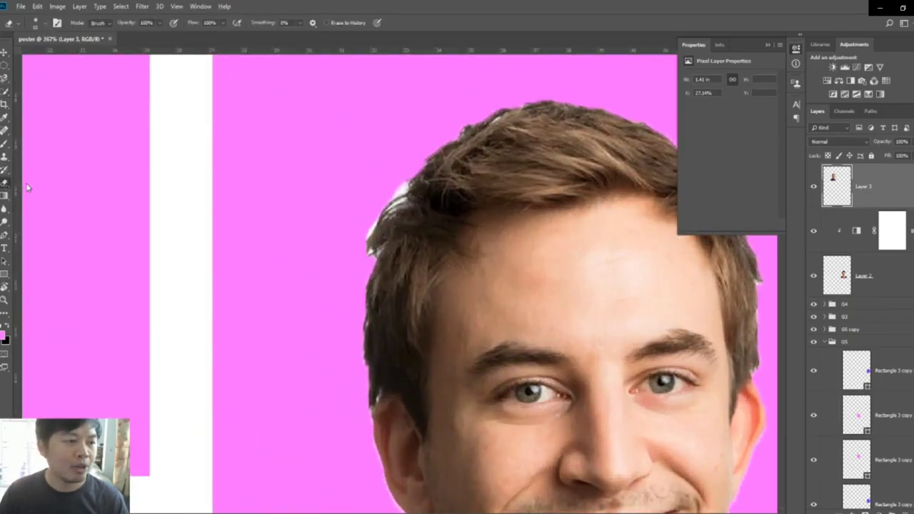
right_click(378, 161)
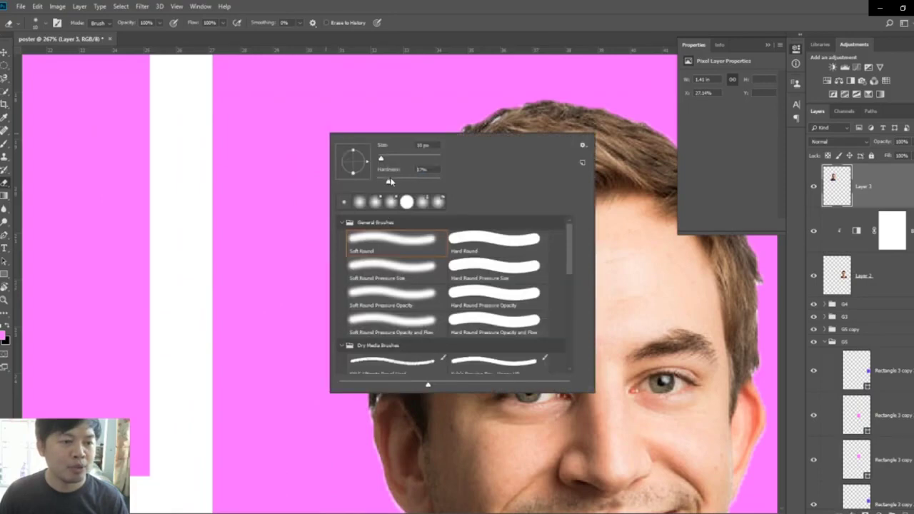
click(366, 131)
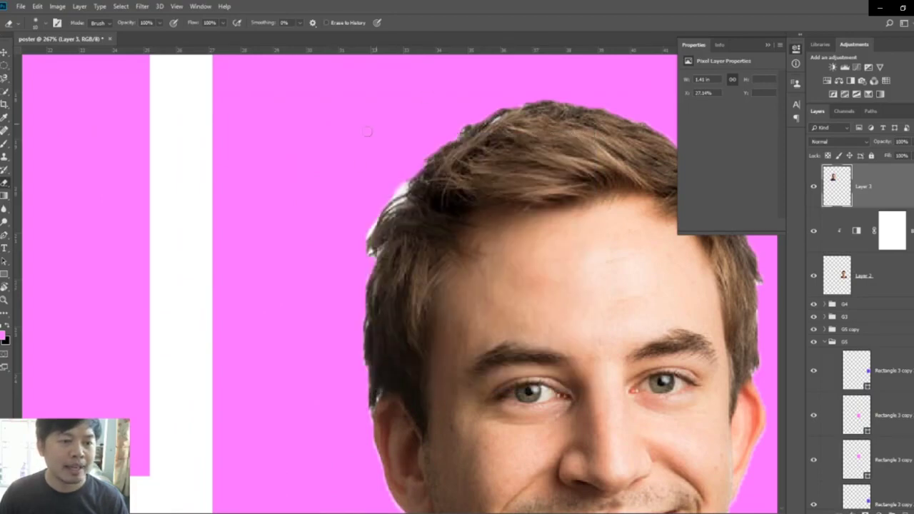
mouse_move(362, 164)
mouse_down()
mouse_move(393, 187)
mouse_move(357, 249)
mouse_move(391, 185)
mouse_up()
scroll(402, 232, down, 3)
scroll(449, 257, up, 3)
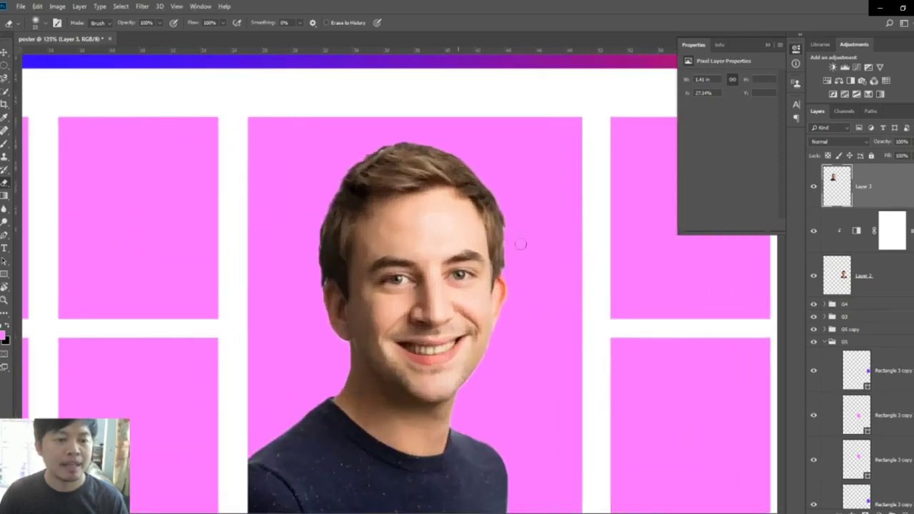
scroll(493, 229, up, 3)
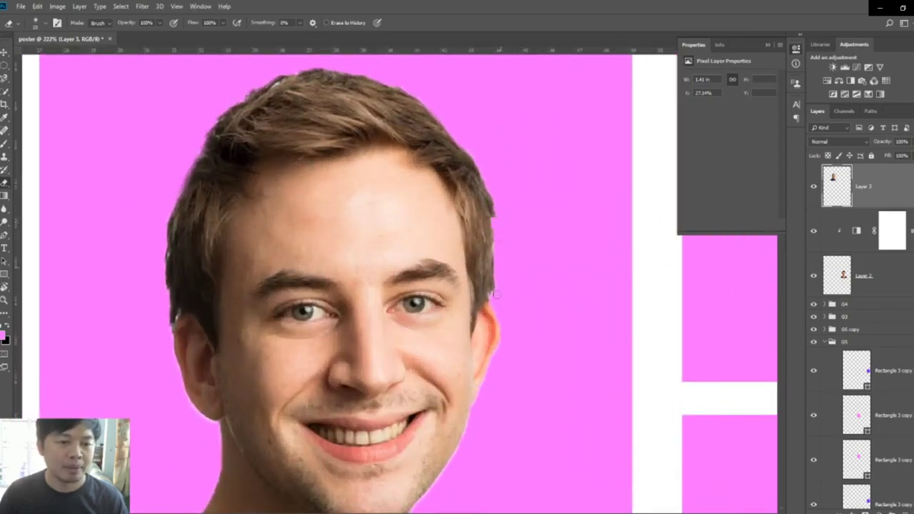
scroll(494, 246, down, 10)
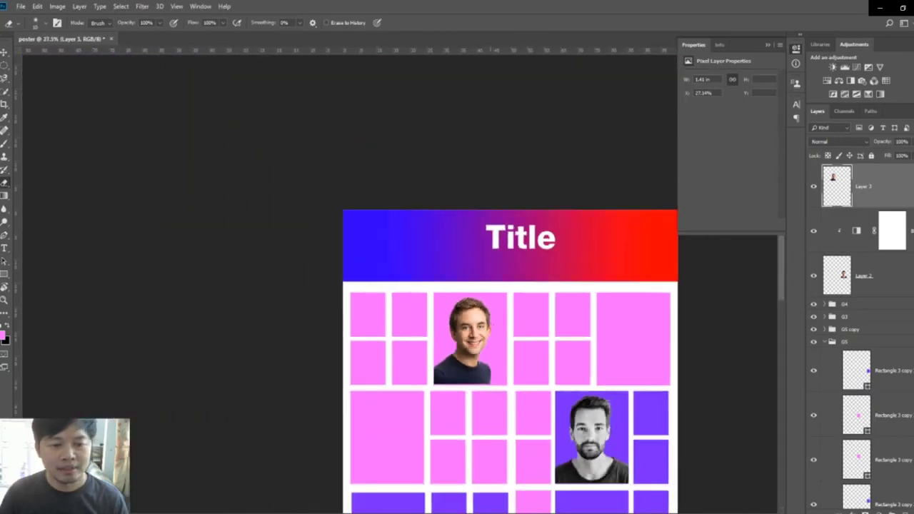
drag(891, 230, 884, 179)
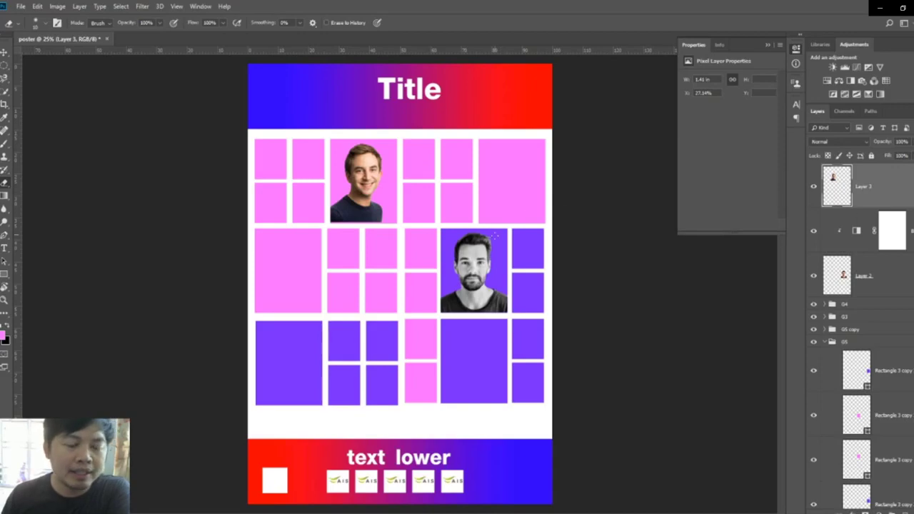
Convert Layer 3 to black and white, nudging the Reds and Yellows sliders slightly.
click(850, 223)
click(870, 190)
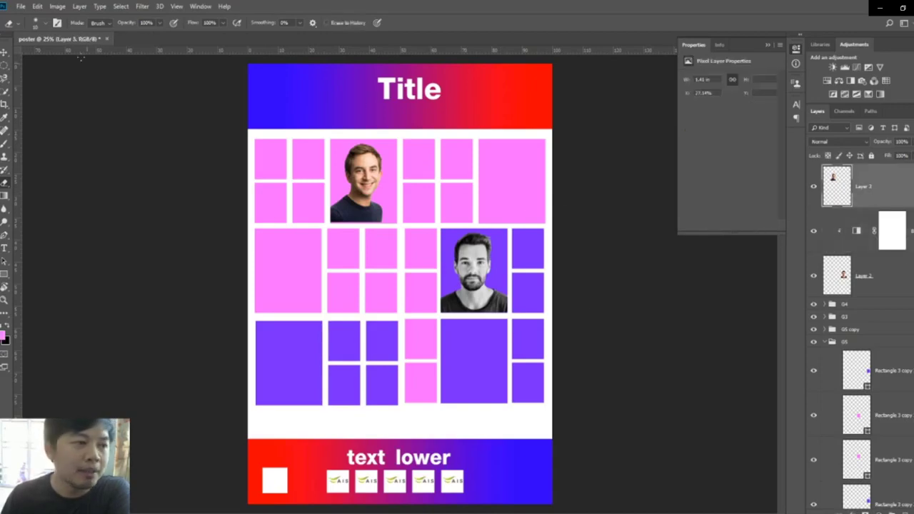
click(79, 6)
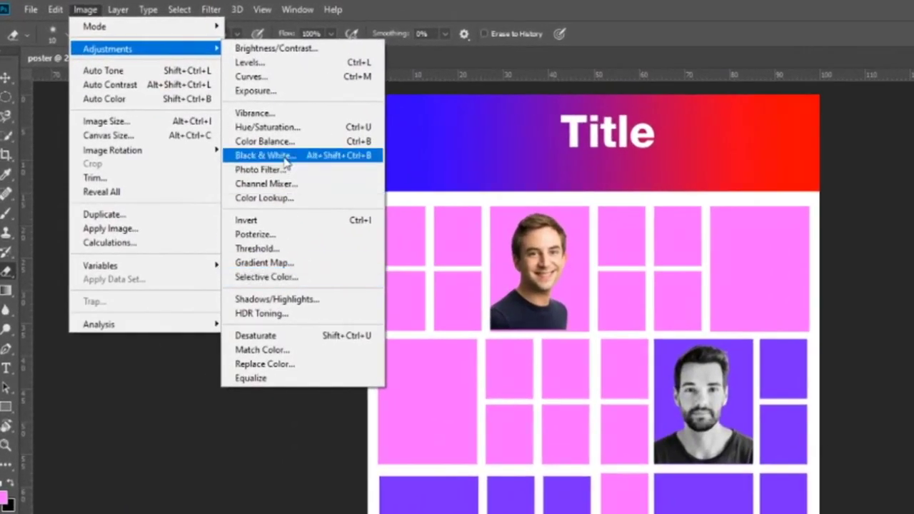
click(284, 161)
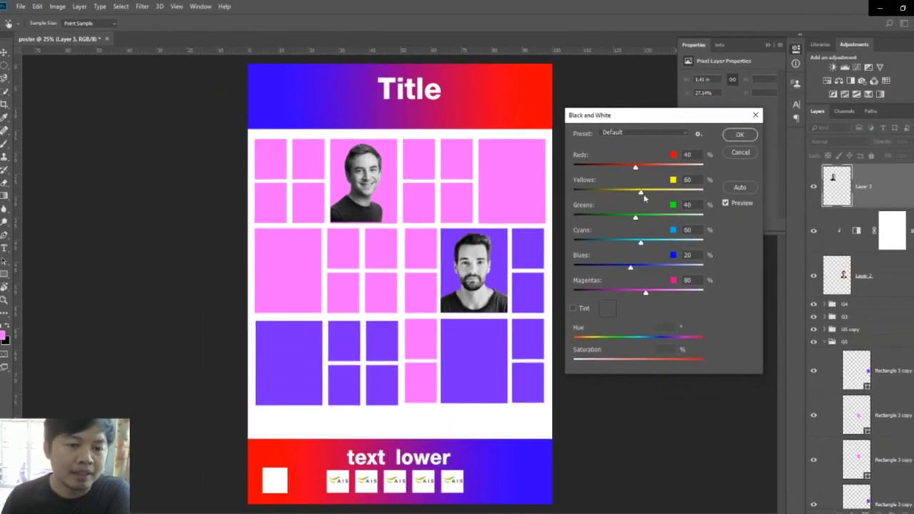
drag(635, 168, 639, 165)
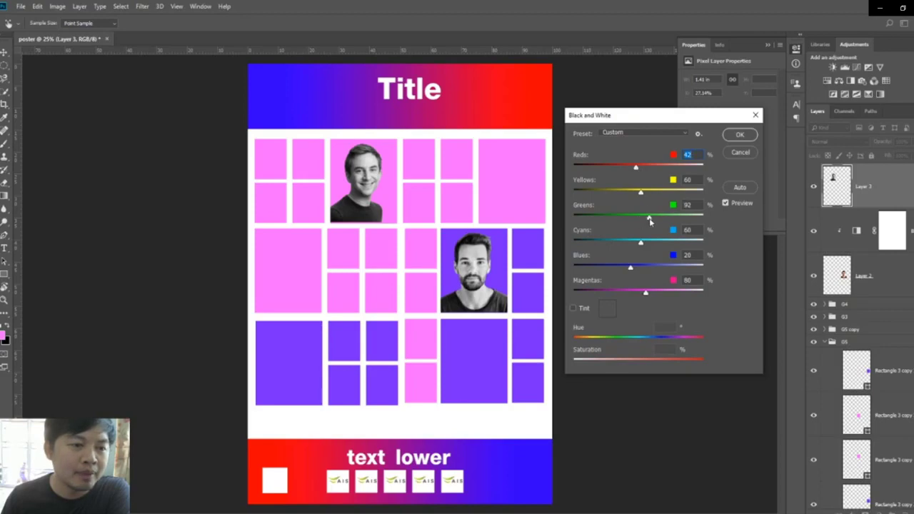
drag(652, 199, 647, 200)
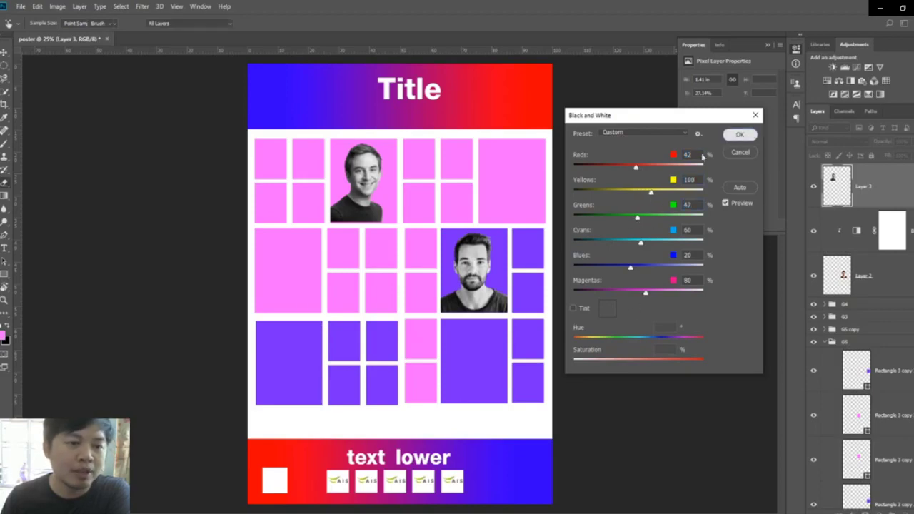
click(740, 134)
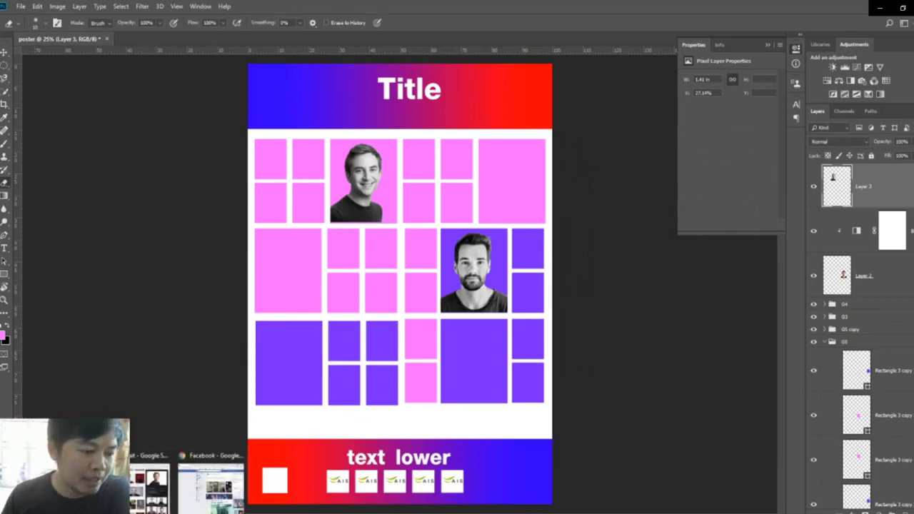
click(153, 482)
In Google Images, copy the headshot of the smiling blonde woman in a black turtleneck.
scroll(465, 364, down, 3)
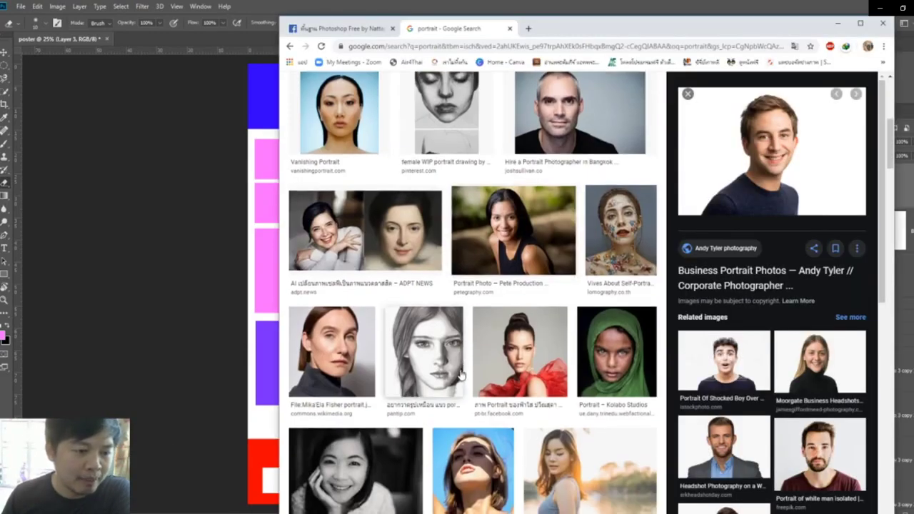
scroll(460, 377, down, 2)
scroll(460, 377, down, 2)
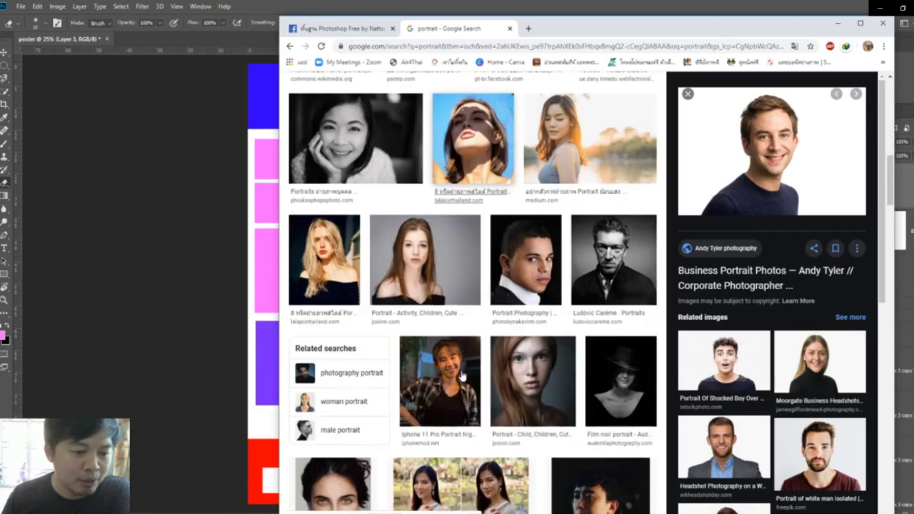
scroll(462, 377, down, 1)
scroll(462, 376, up, 2)
scroll(462, 375, up, 3)
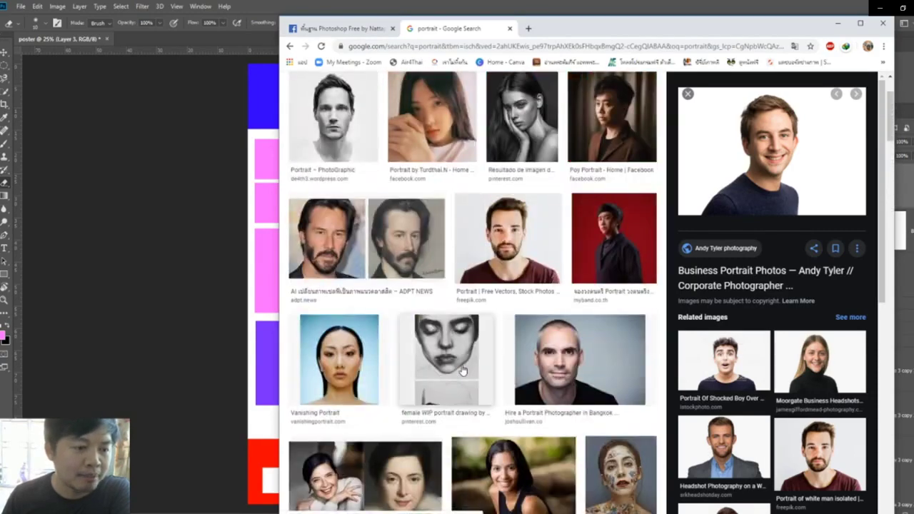
scroll(462, 370, up, 1)
click(820, 464)
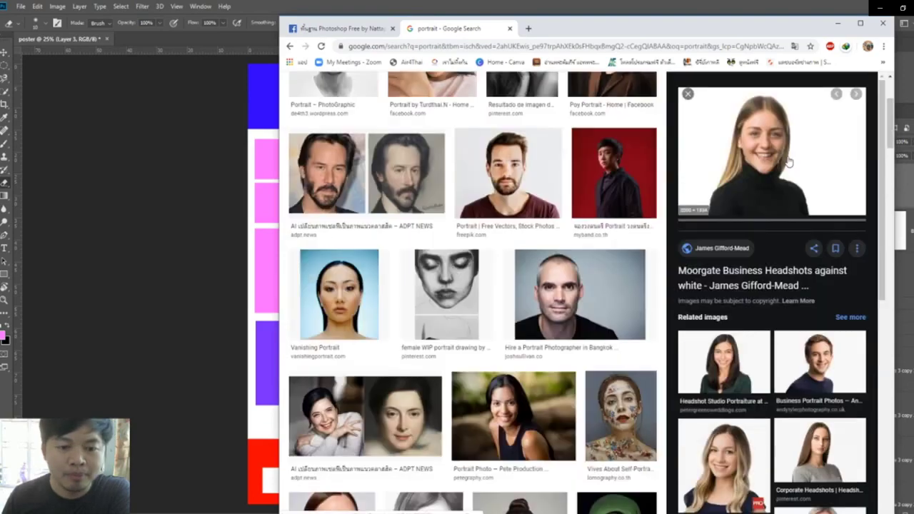
right_click(744, 151)
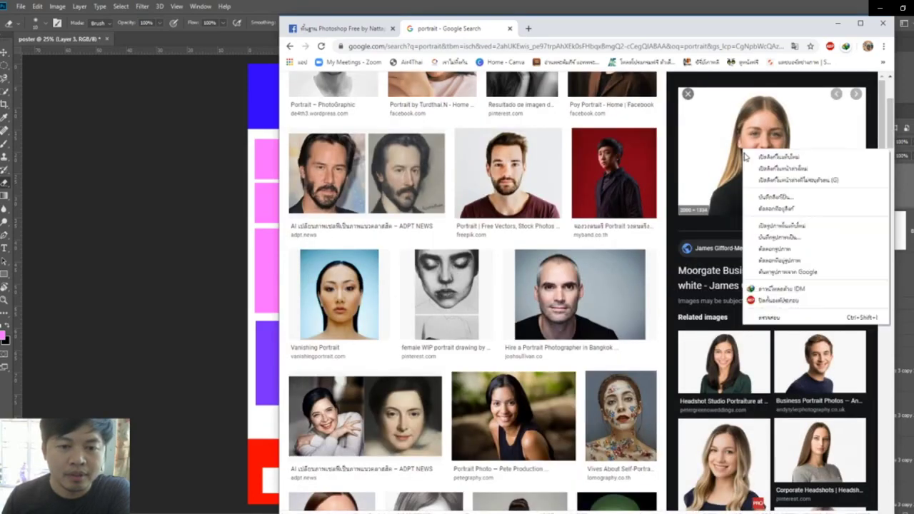
click(768, 260)
Paste the woman's headshot into the poster as Layer 4 and shift it left.
click(262, 65)
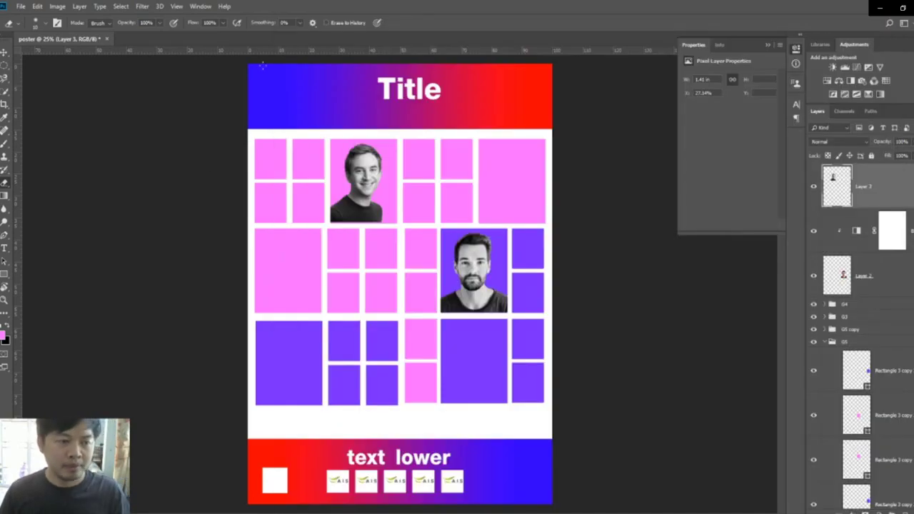
key(ctrl+v)
key(v)
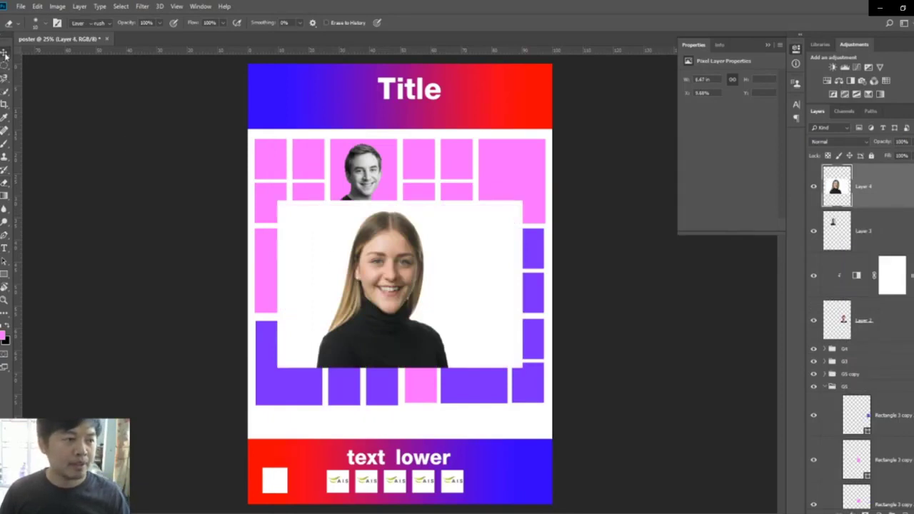
drag(440, 250, 400, 250)
Scale the headshot down and position it over the middle row's left tiles.
key(ctrl+t)
drag(483, 201, 378, 270)
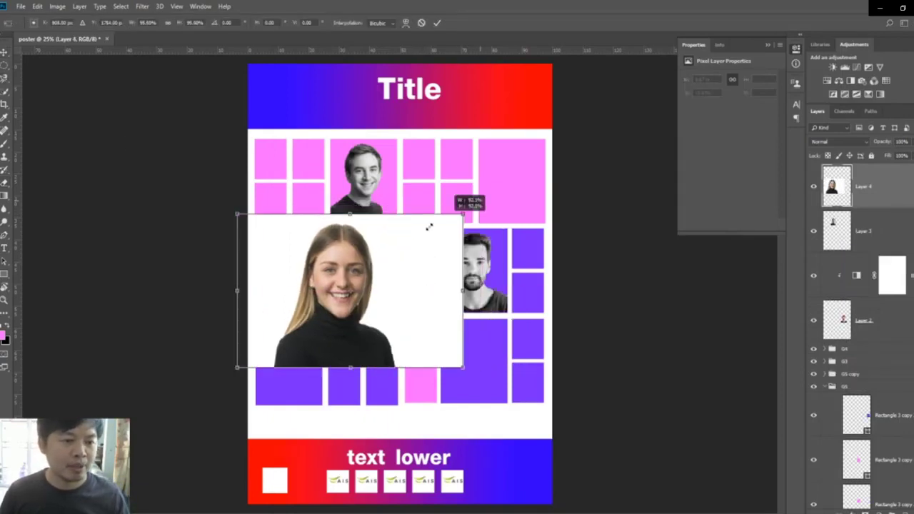
drag(340, 304, 326, 261)
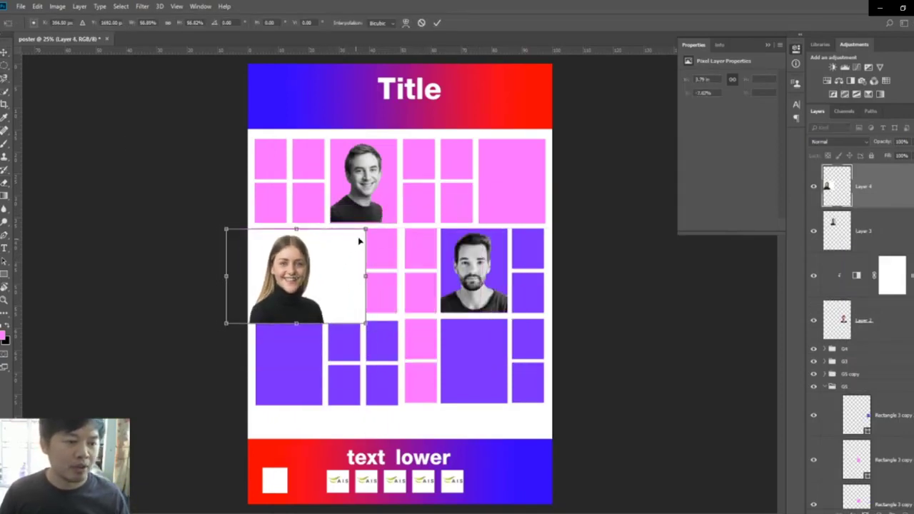
drag(365, 229, 344, 241)
drag(316, 274, 320, 261)
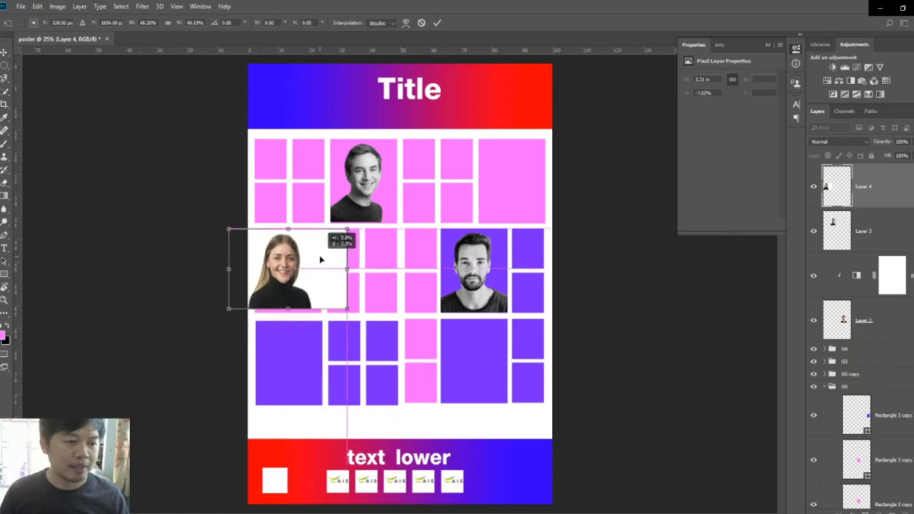
drag(346, 309, 350, 311)
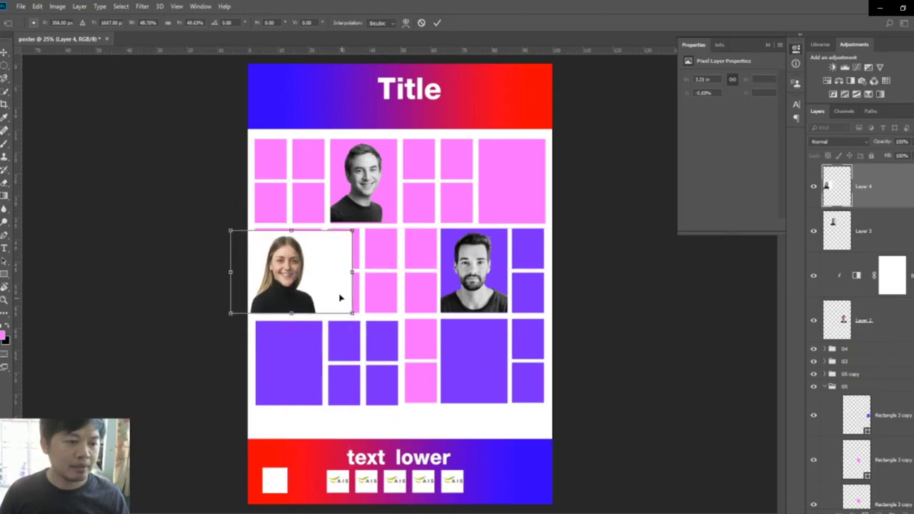
key(Return)
Nudge the photo right and load the large purple tile's Rectangle 3 outline as a selection.
drag(339, 277, 355, 280)
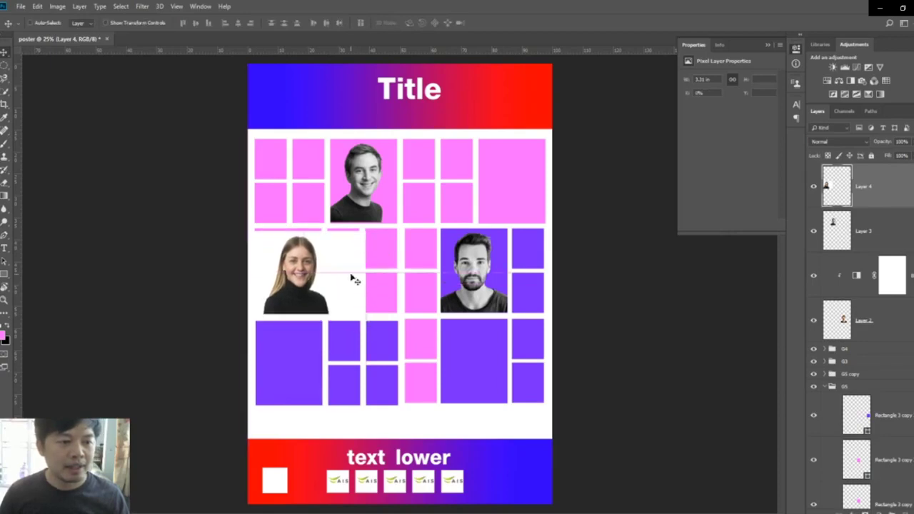
right_click(300, 357)
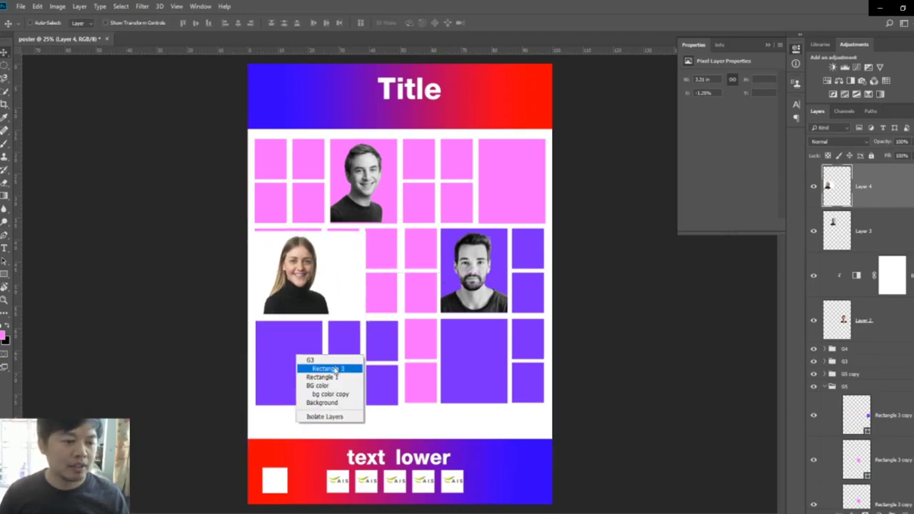
click(332, 369)
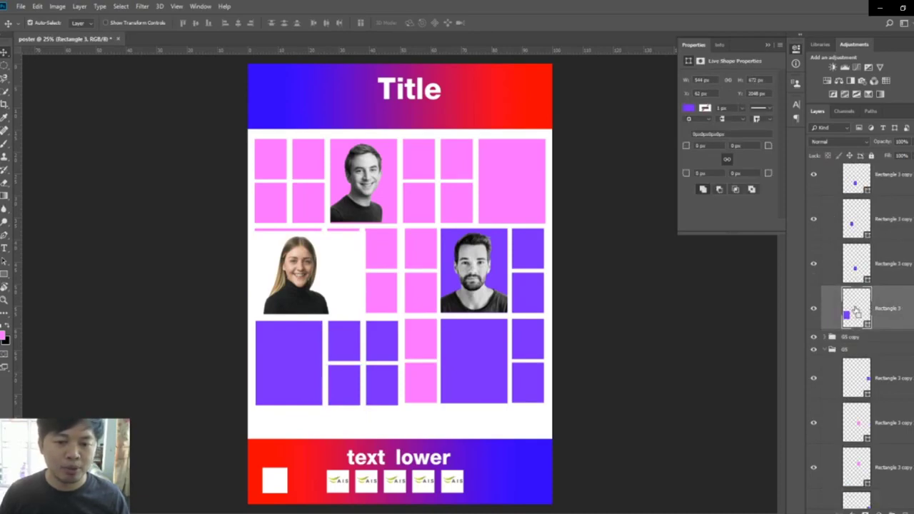
ctrl+click(855, 311)
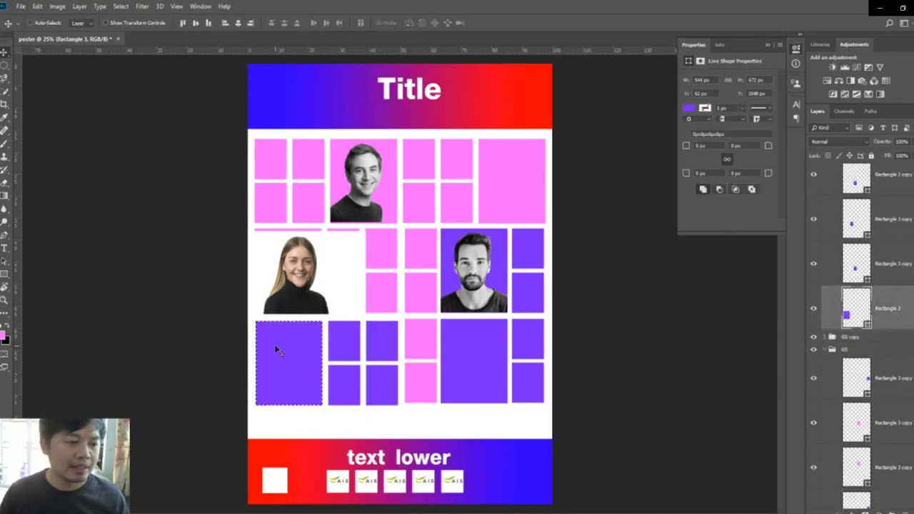
Move the tile-shaped selection onto the photo, delete the white area outside it, and deselect.
click(3, 65)
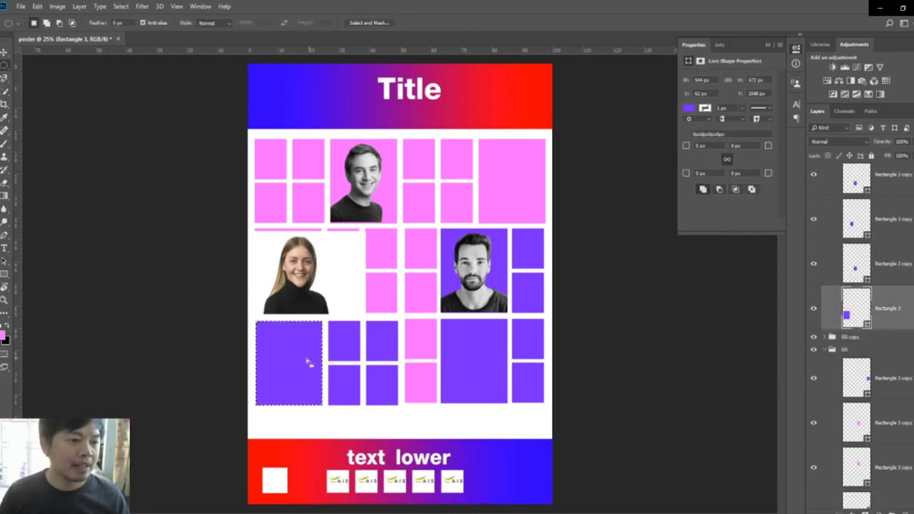
drag(309, 363, 309, 273)
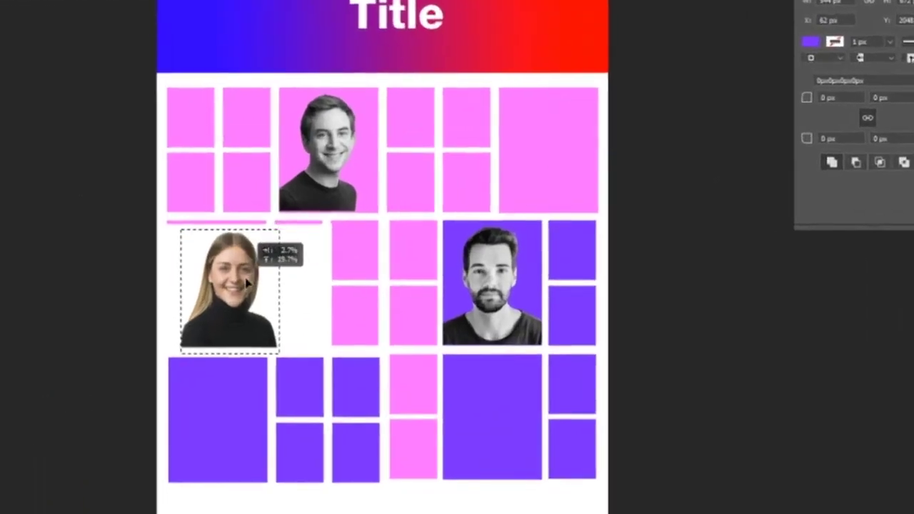
drag(247, 284, 246, 280)
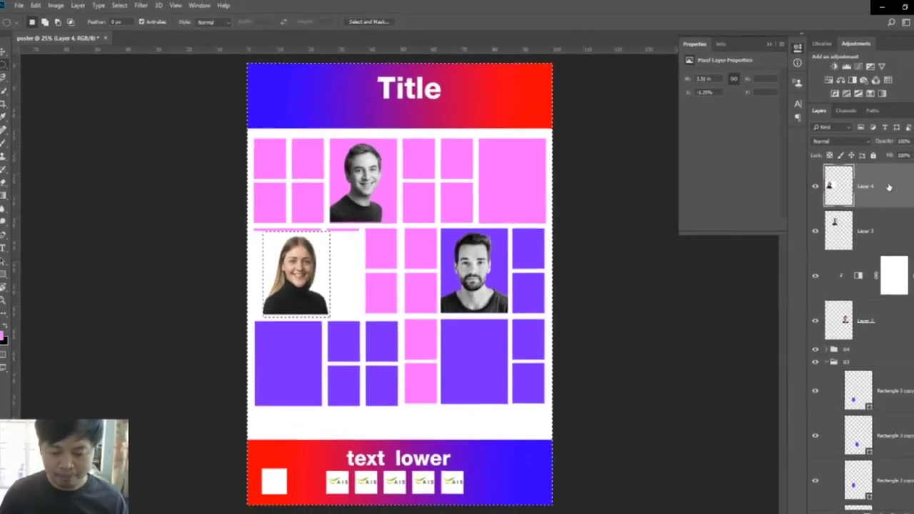
key(Delete)
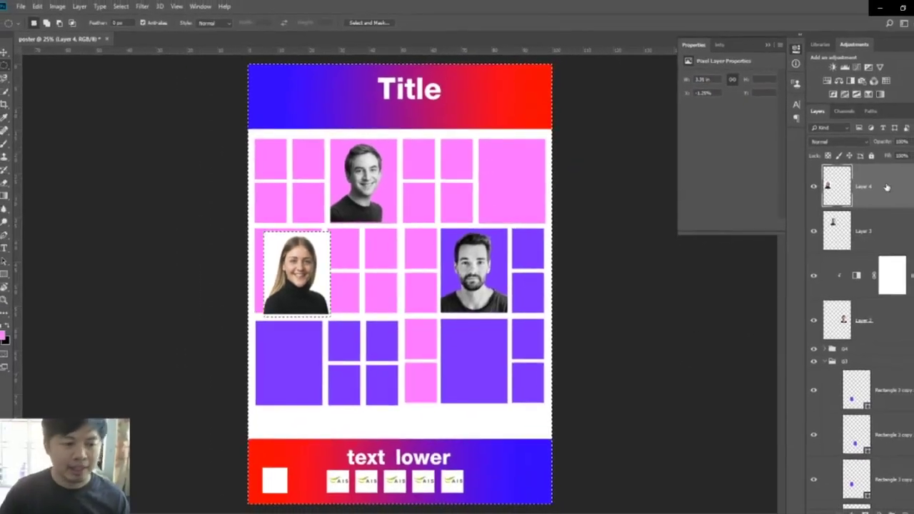
key(ctrl+d)
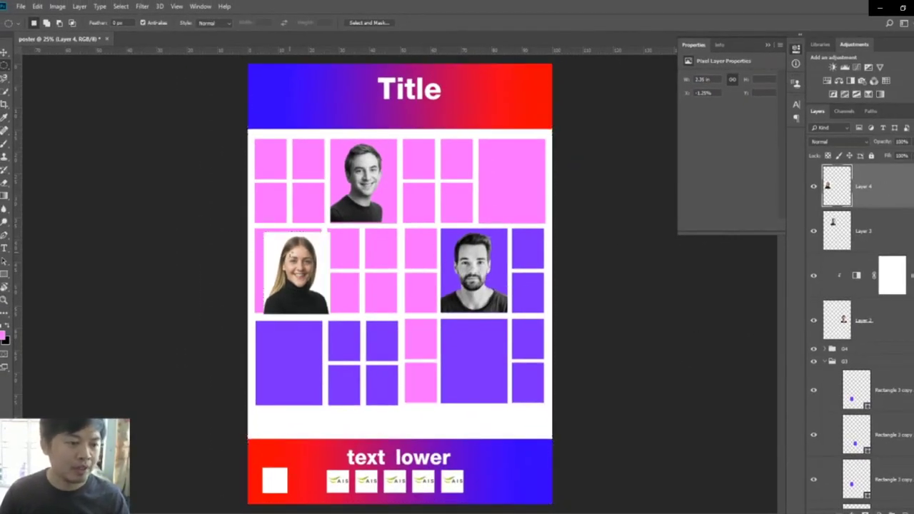
Select the woman's photo layer and move it into the middle block.
key(v)
right_click(301, 266)
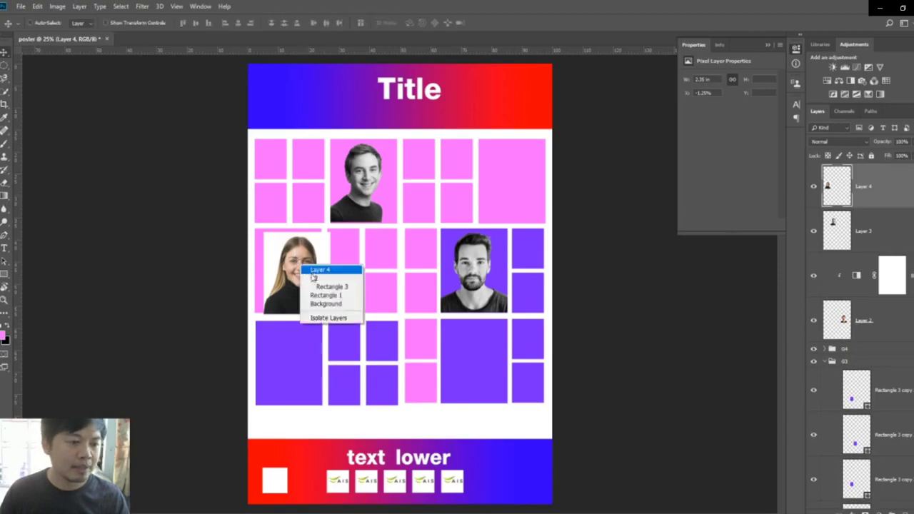
click(319, 269)
drag(314, 275, 376, 282)
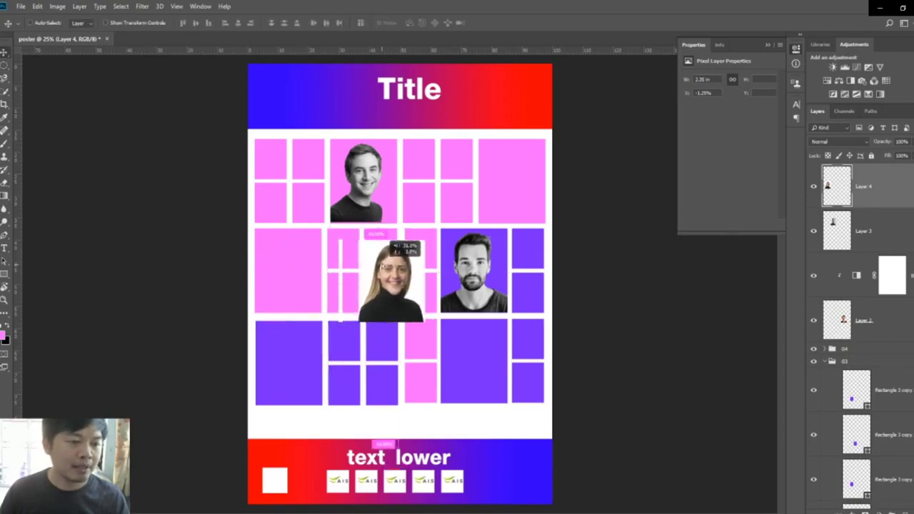
Quick-select the woman's hair, face and body to separate her from the white background.
scroll(377, 282, up, 2)
scroll(377, 281, up, 2)
click(5, 92)
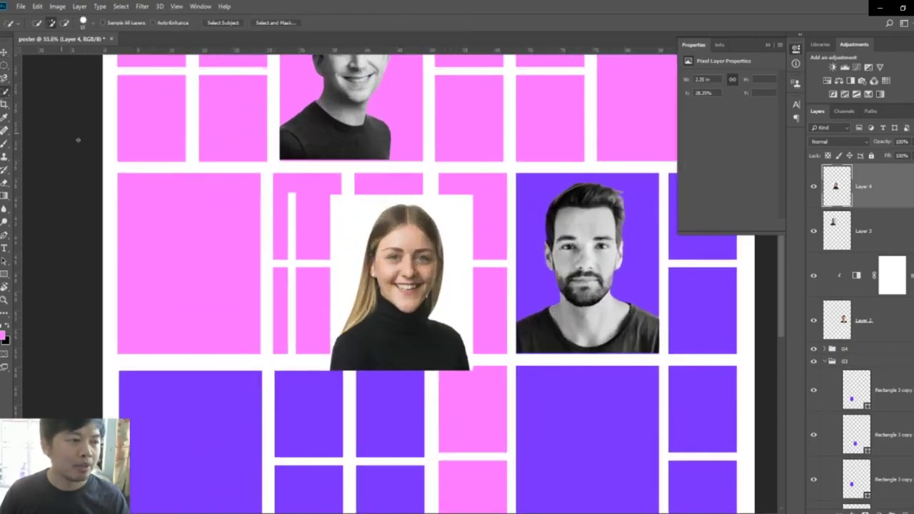
scroll(384, 218, up, 2)
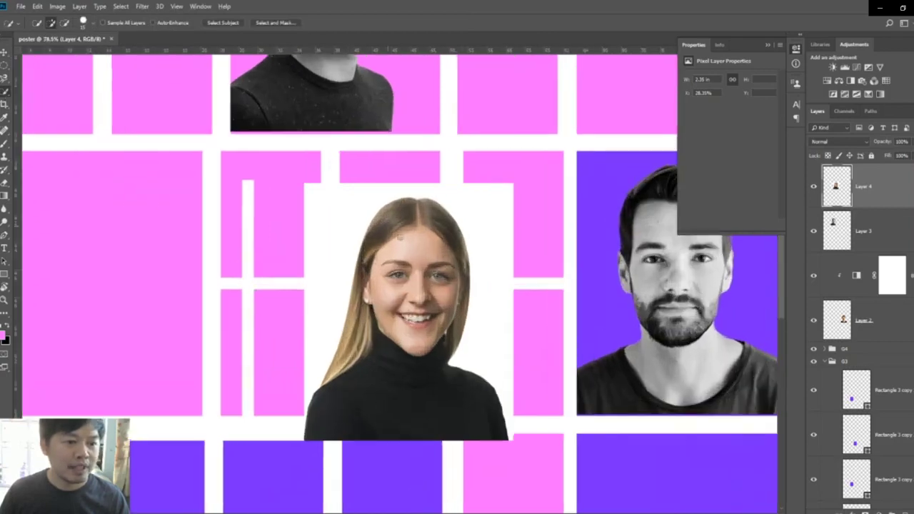
mouse_move(397, 238)
mouse_down()
mouse_move(409, 348)
mouse_move(370, 402)
mouse_up()
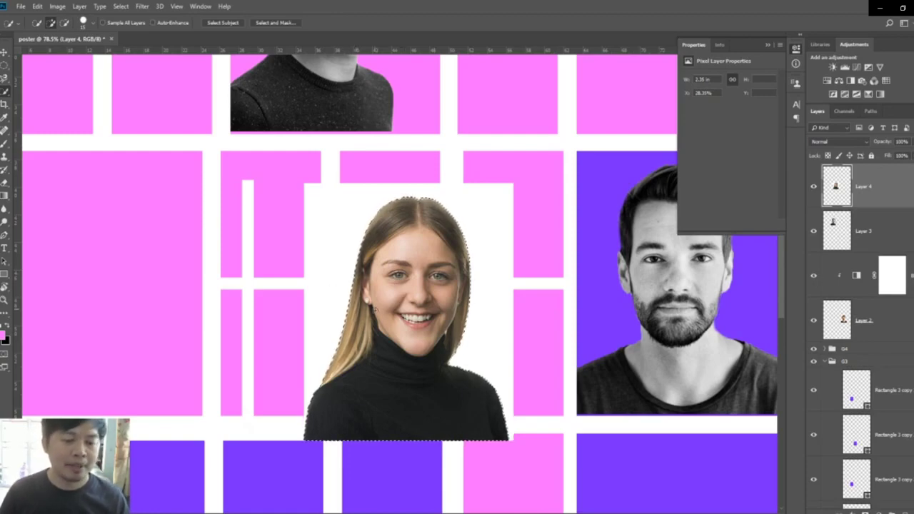
scroll(378, 309, down, 3)
scroll(378, 309, down, 2)
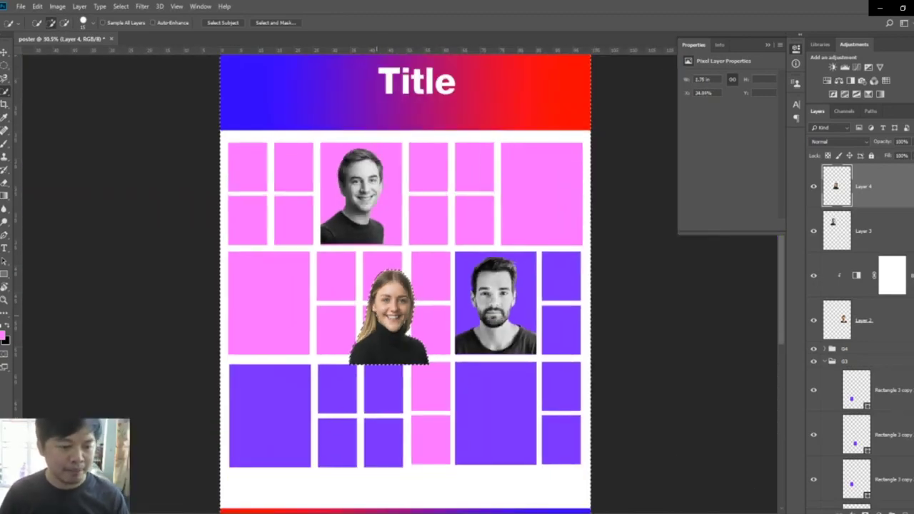
Move the cut-out woman onto the large pink tile at the middle row's left.
key(v)
right_click(393, 302)
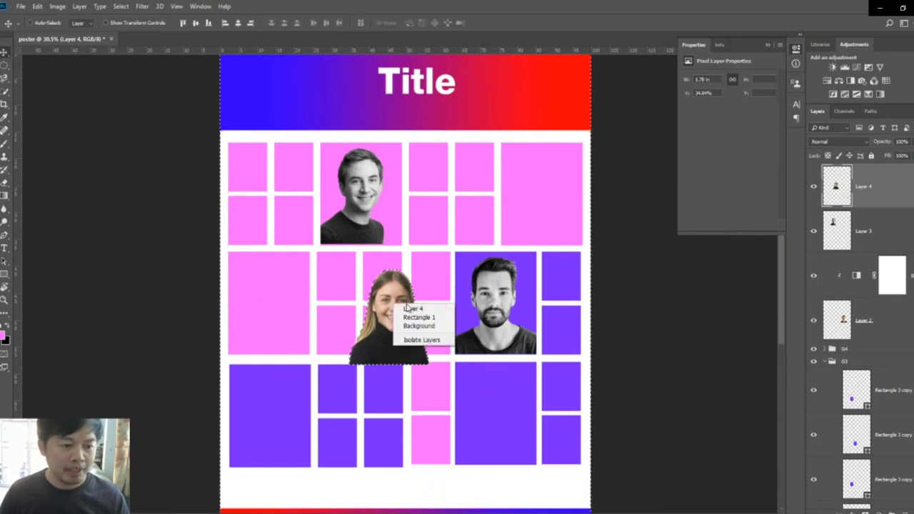
click(408, 310)
drag(408, 311, 282, 295)
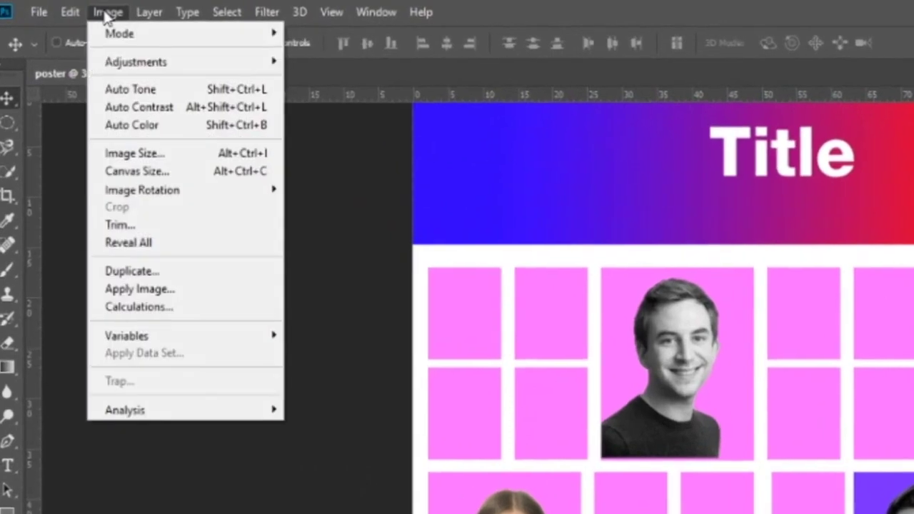
Apply a Black & White adjustment to the woman's headshot with Reds raised to 142%.
click(57, 7)
mouse_move(136, 62)
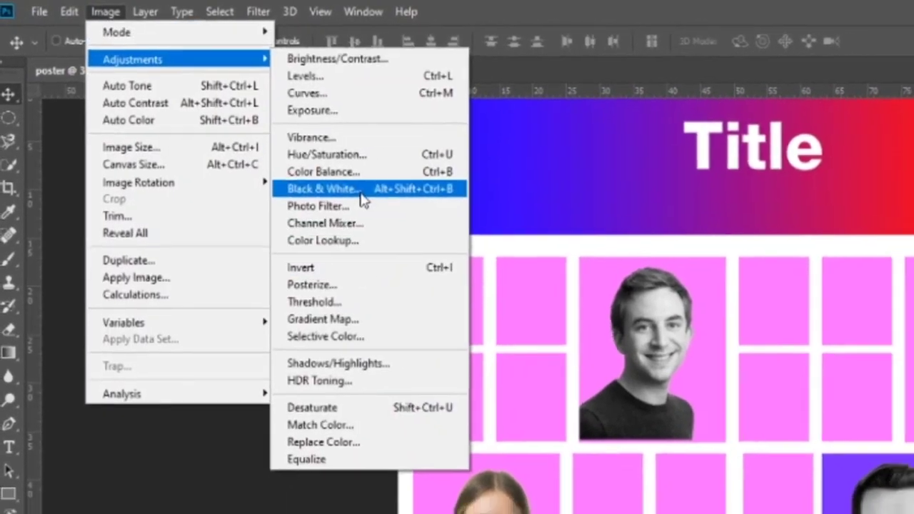
click(359, 196)
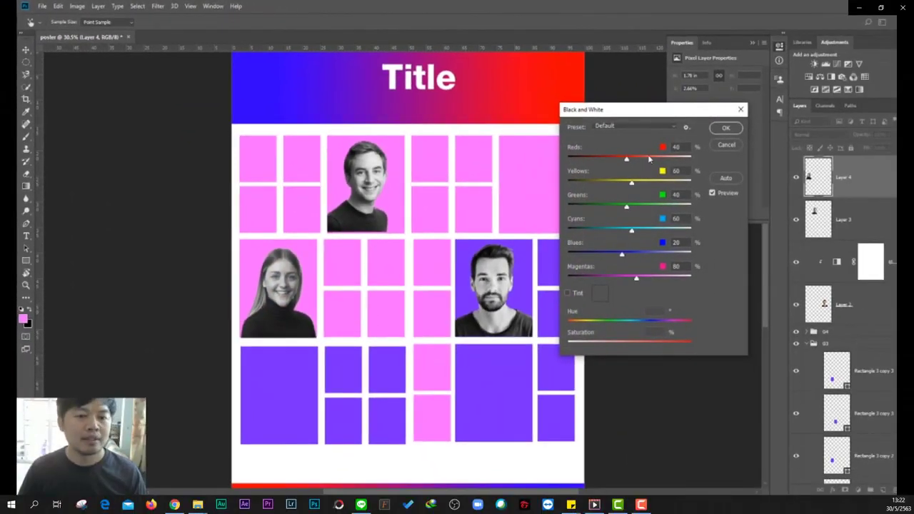
mouse_move(629, 162)
mouse_down()
mouse_move(636, 179)
mouse_move(641, 172)
mouse_up()
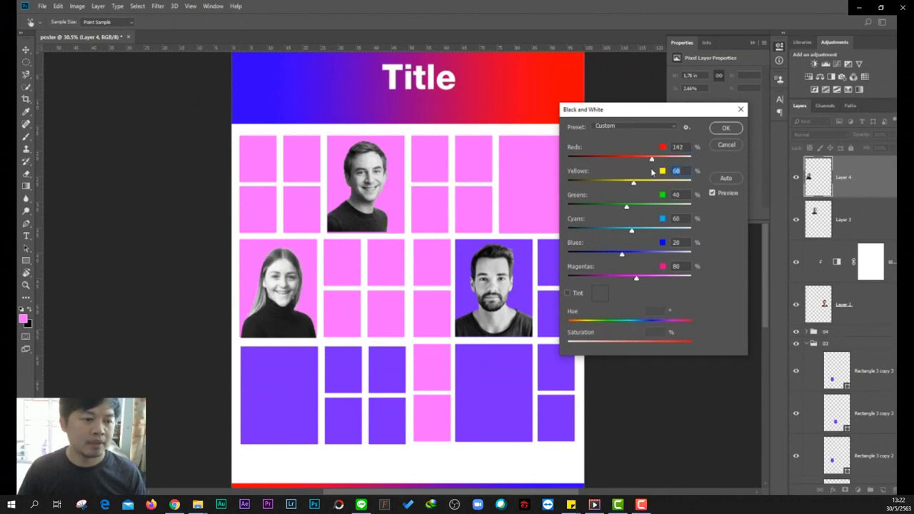
click(725, 128)
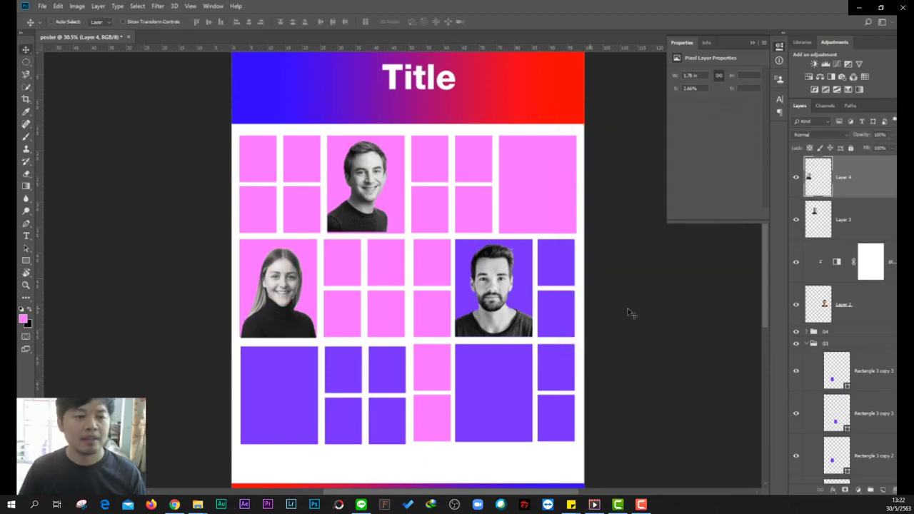
alt+scroll(536, 312, down, 3)
alt+scroll(536, 312, up, 1)
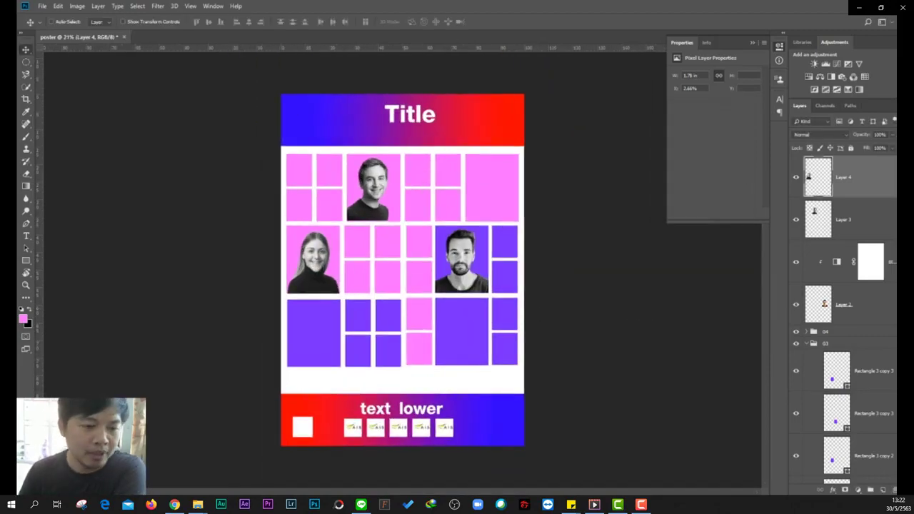
key(alt+Tab)
key(alt+Tab)
key(alt+Tab)
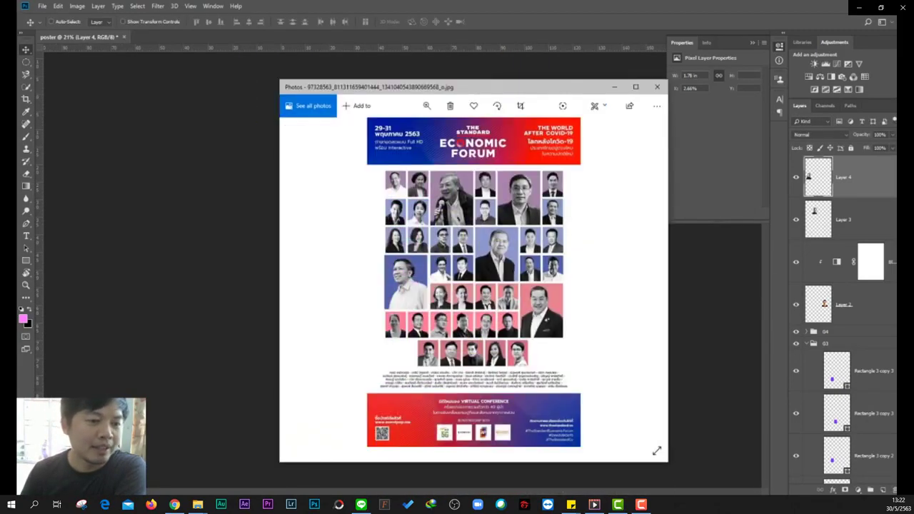
key(alt+Tab)
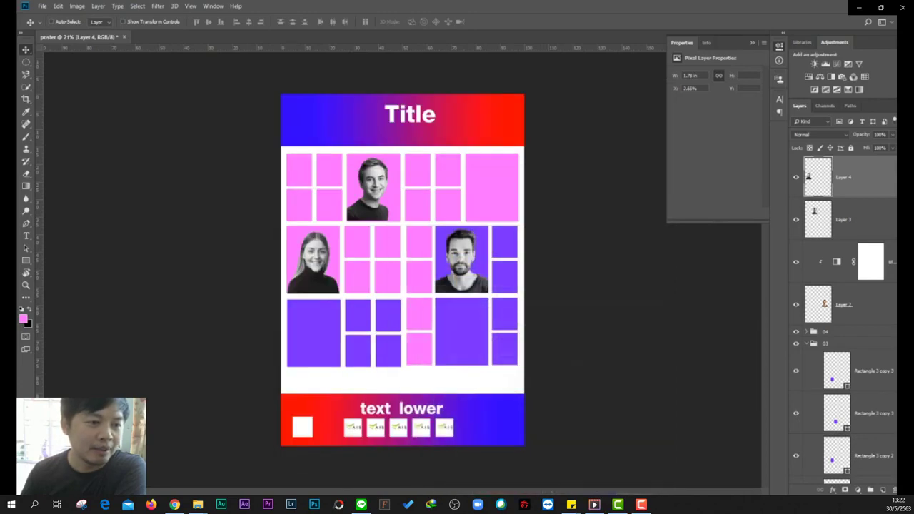
key(alt+Tab)
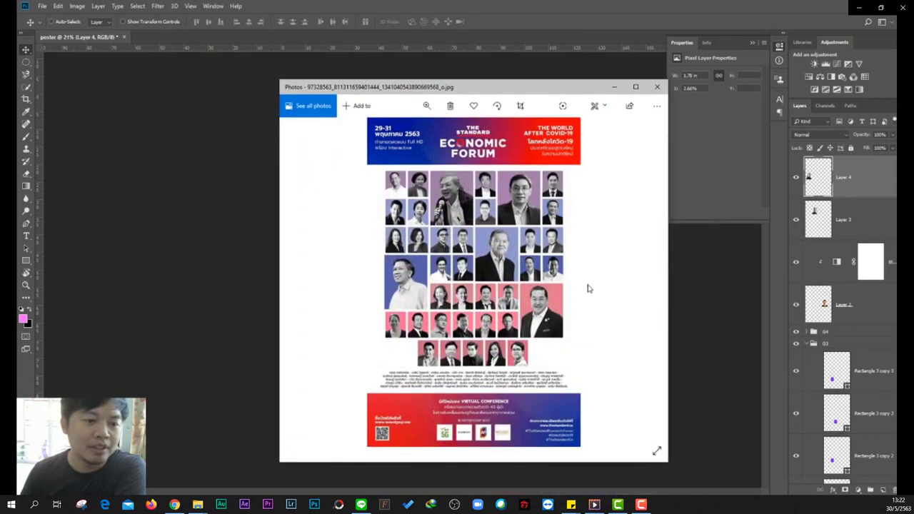
click(614, 87)
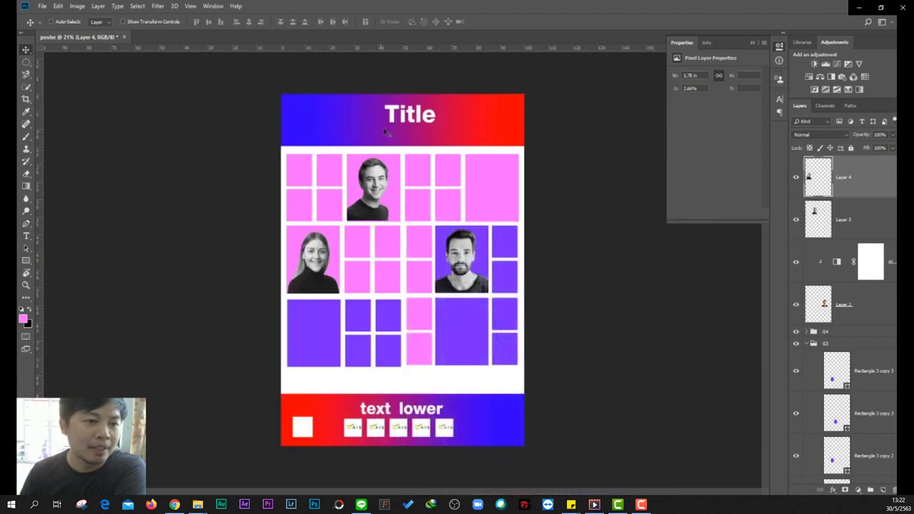